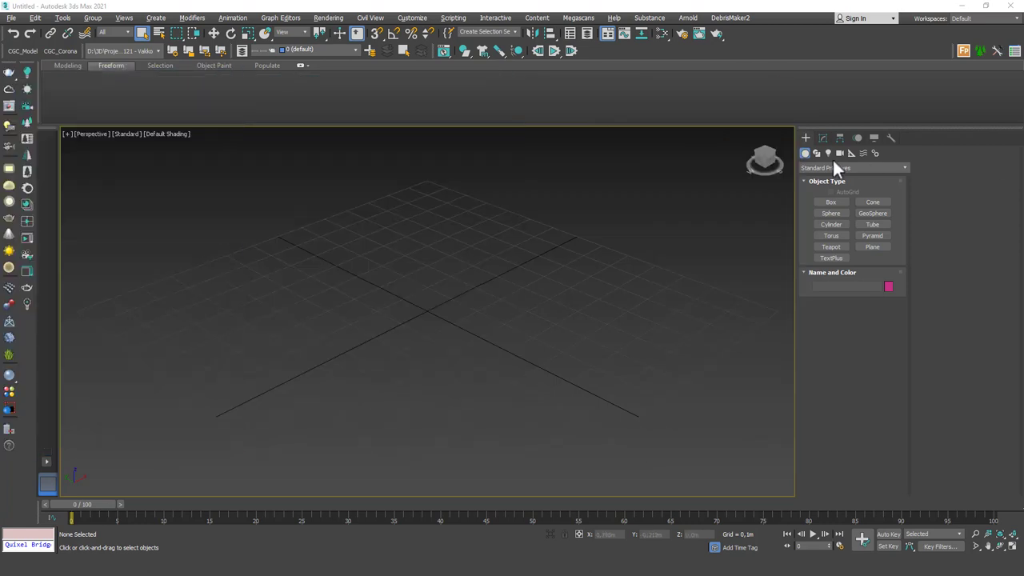
Create a plane about 0.95 m long and 0.99 m wide over the middle of the grid
click(873, 248)
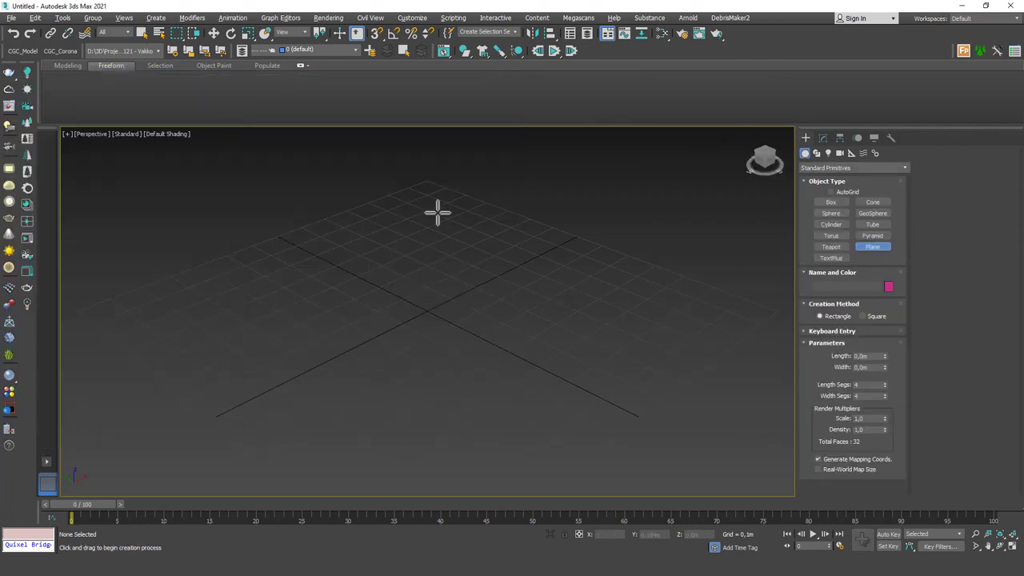
drag(436, 208, 489, 373)
click(823, 137)
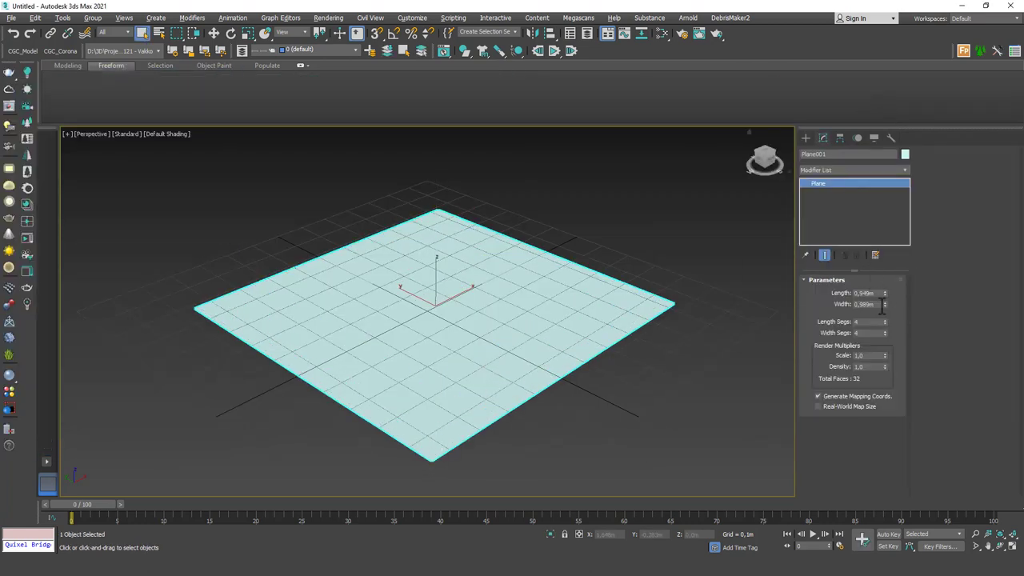
Set the metric display units to centimetres and configure the system unit scale
click(411, 18)
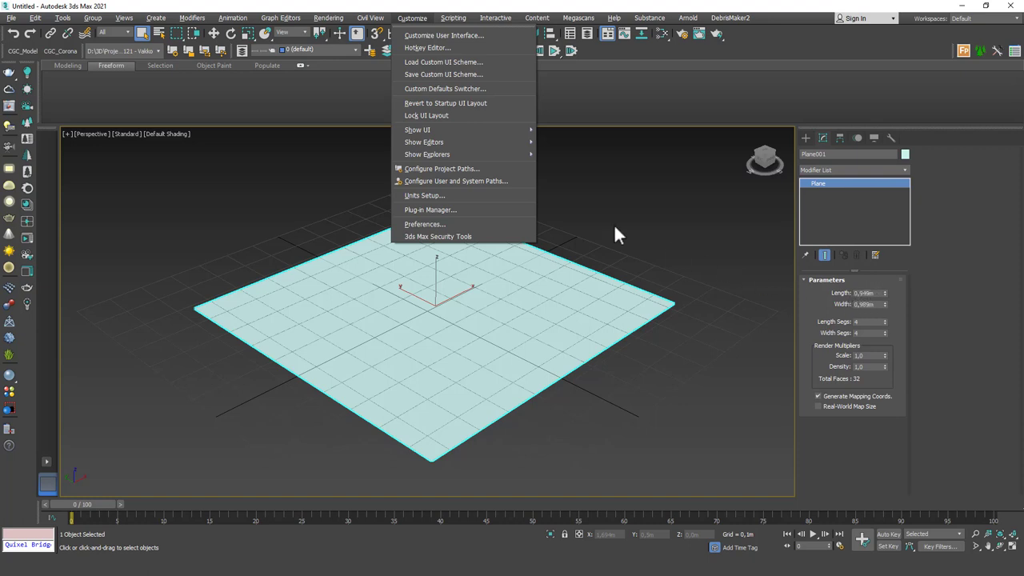
mouse_move(437, 132)
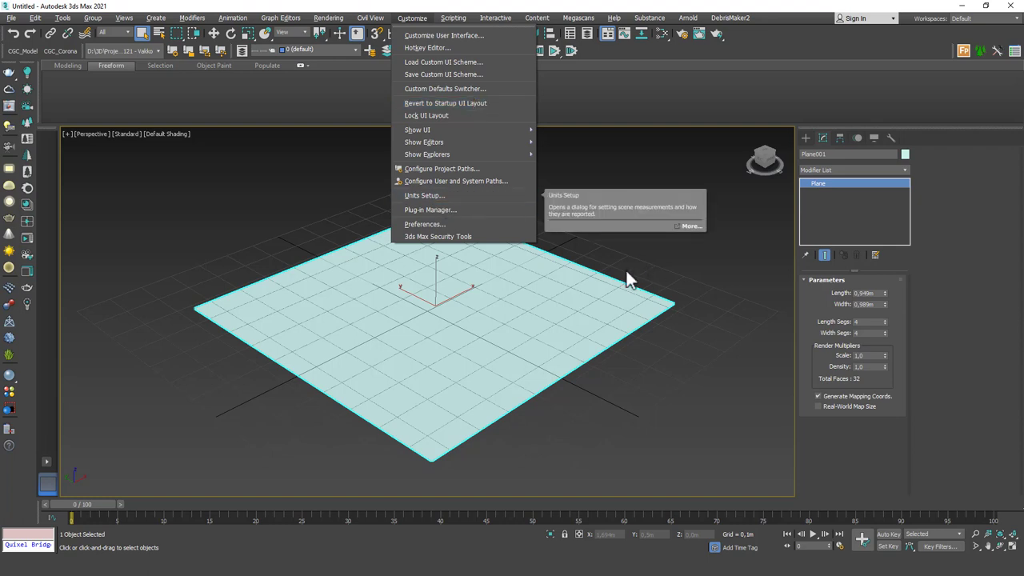
click(506, 197)
click(461, 243)
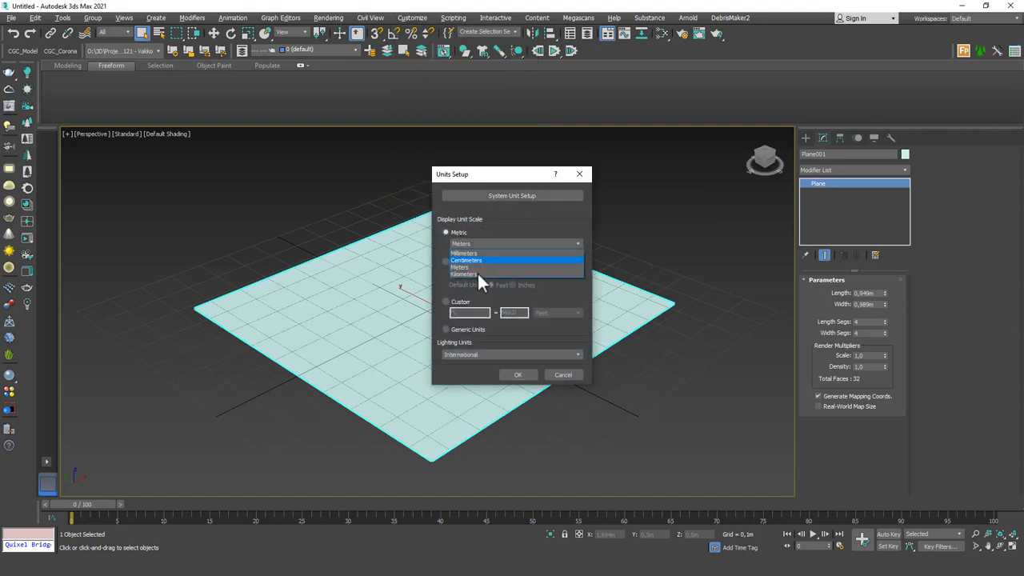
click(472, 256)
click(492, 196)
click(535, 245)
click(536, 261)
click(511, 332)
click(521, 375)
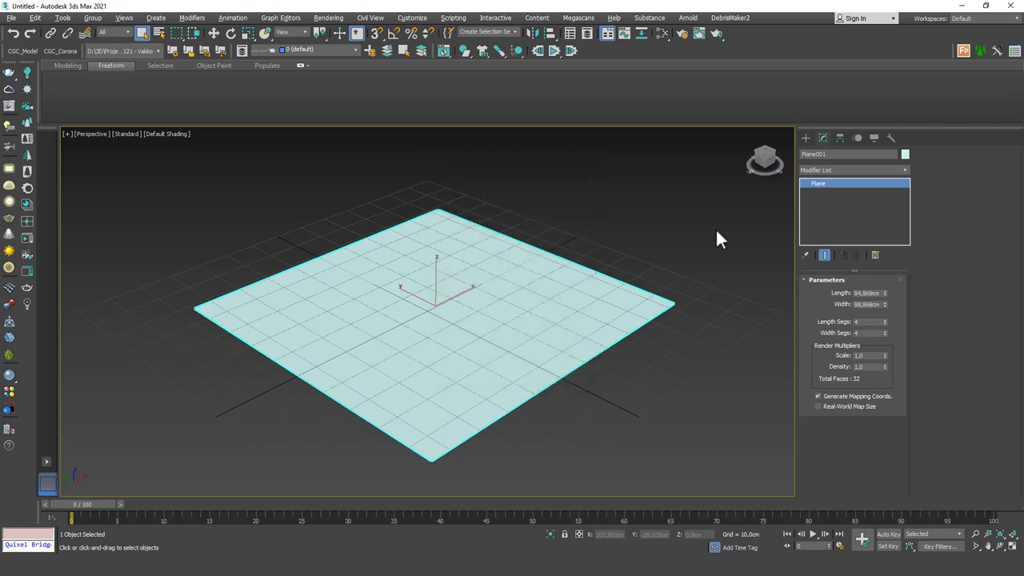
Set the plane's length to 650 cm and width to 600 cm
double_click(869, 293)
text(650)
key(Return)
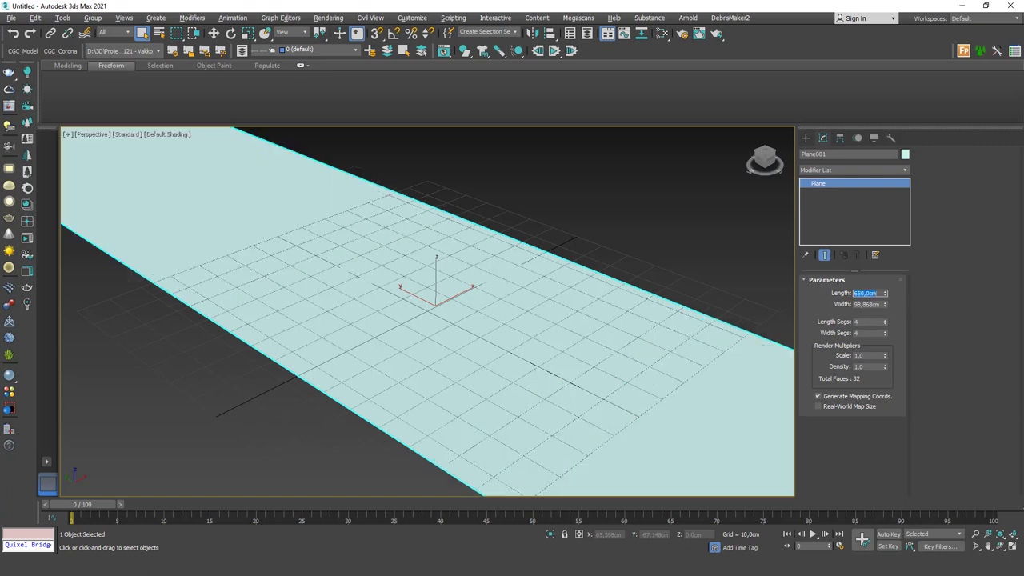
double_click(869, 304)
text(600)
key(Return)
scroll(510, 267, down, 3)
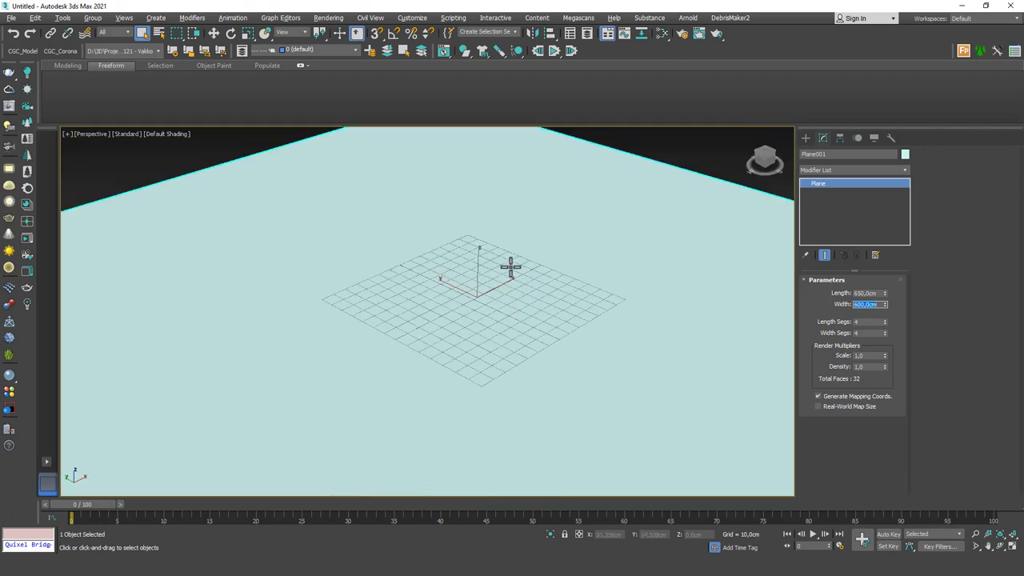
Move the floor plane to X 0 and Y 0 so it is centred on the origin
key(w)
scroll(530, 352, down, 2)
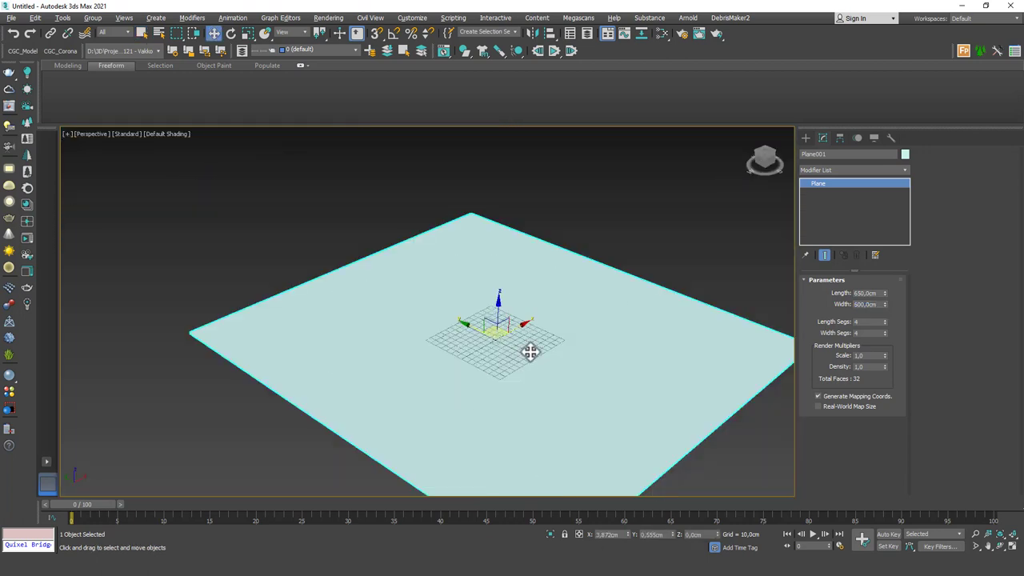
right_click(630, 536)
right_click(671, 536)
scroll(612, 412, down, 2)
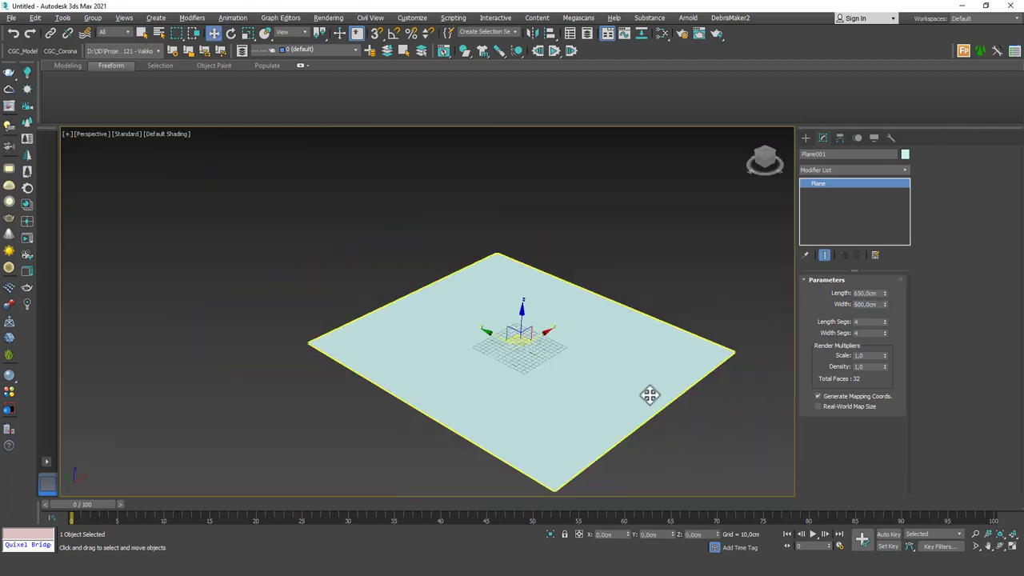
Create a box behind the floor plane's back edge, about 583 cm wide, 177 cm long and 73 cm high
alt+middle_drag(639, 400, 615, 414)
click(807, 139)
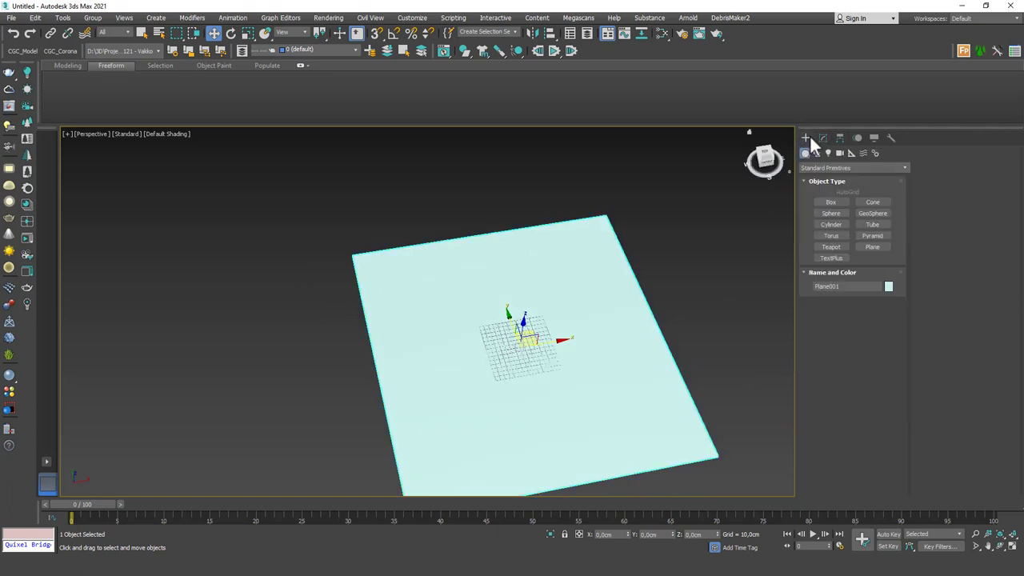
click(834, 203)
drag(351, 250, 574, 162)
click(553, 144)
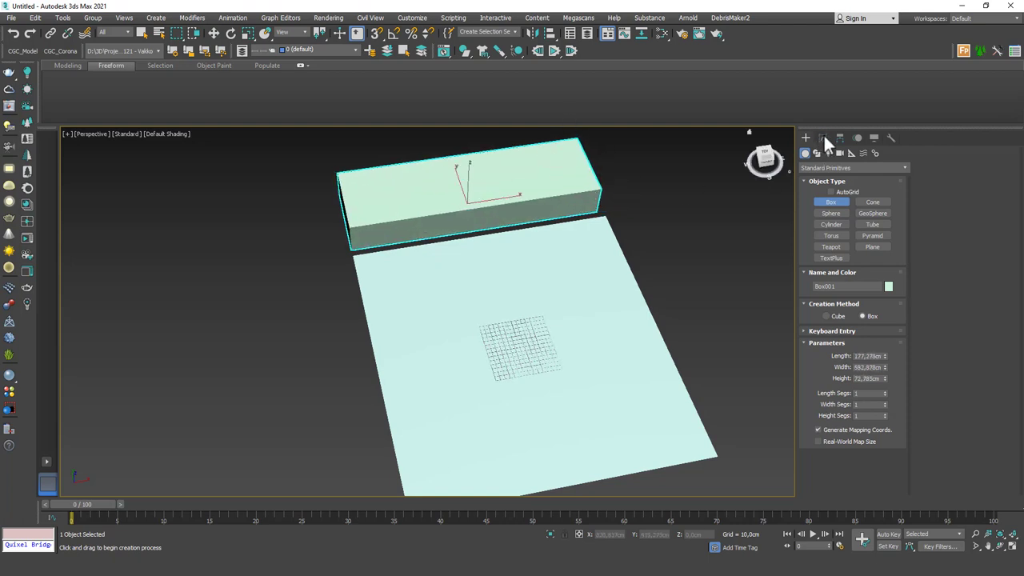
Set the box to a length of 20 cm, a width of 600 cm and a height of 300 cm
click(822, 138)
drag(885, 306, 886, 304)
double_click(879, 304)
text(6000)
key(Return)
text(600)
key(Return)
click(868, 293)
text(20)
key(Return)
click(873, 316)
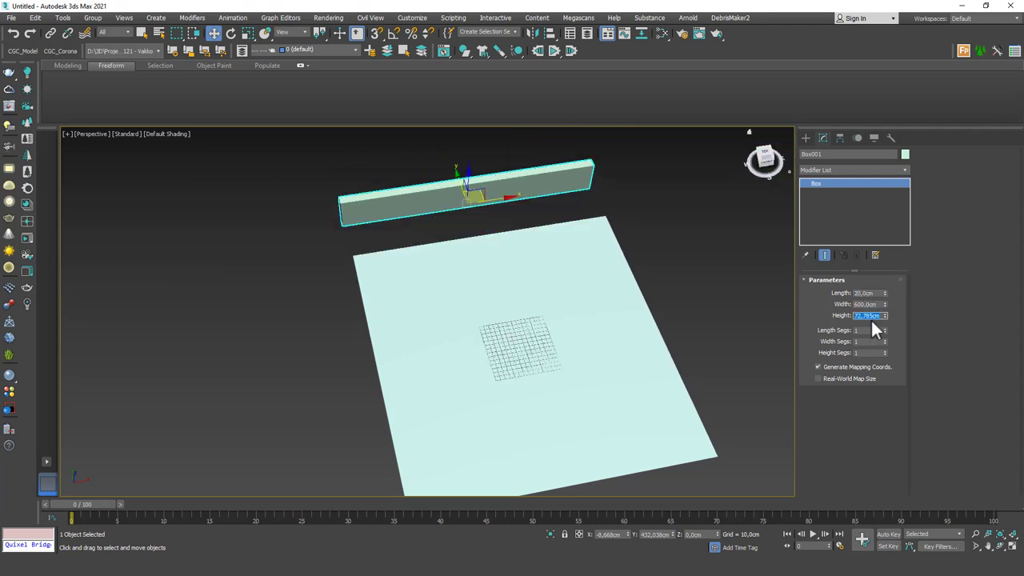
text(300)
key(Return)
Snap the bottom corner of the wall box to the floor plane's back corner
middle_drag(491, 192, 516, 249)
scroll(432, 281, up, 2)
middle_drag(364, 274, 403, 267)
key(s)
drag(366, 290, 406, 330)
Copy the back wall to a spot beside the floor, at about X 520 cm, Y 113 cm
scroll(403, 318, down, 2)
mouse_move(547, 288)
alt+middle_down()
mouse_move(441, 307)
mouse_move(468, 279)
mouse_move(453, 278)
alt+middle_up()
scroll(442, 297, down, 1)
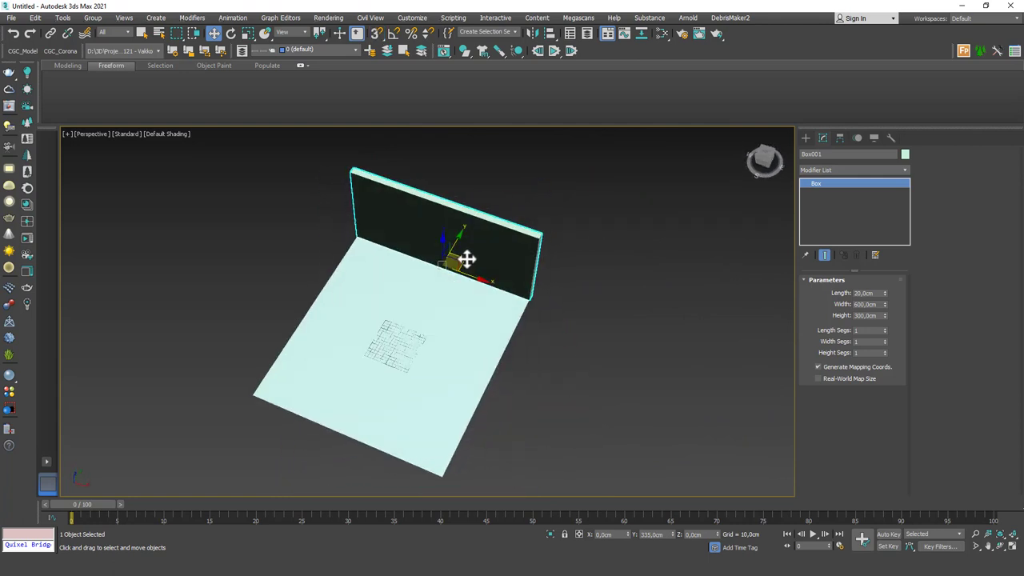
mouse_move(468, 258)
shift+mouse_down()
mouse_move(504, 272)
mouse_move(595, 373)
mouse_move(580, 349)
shift+mouse_up()
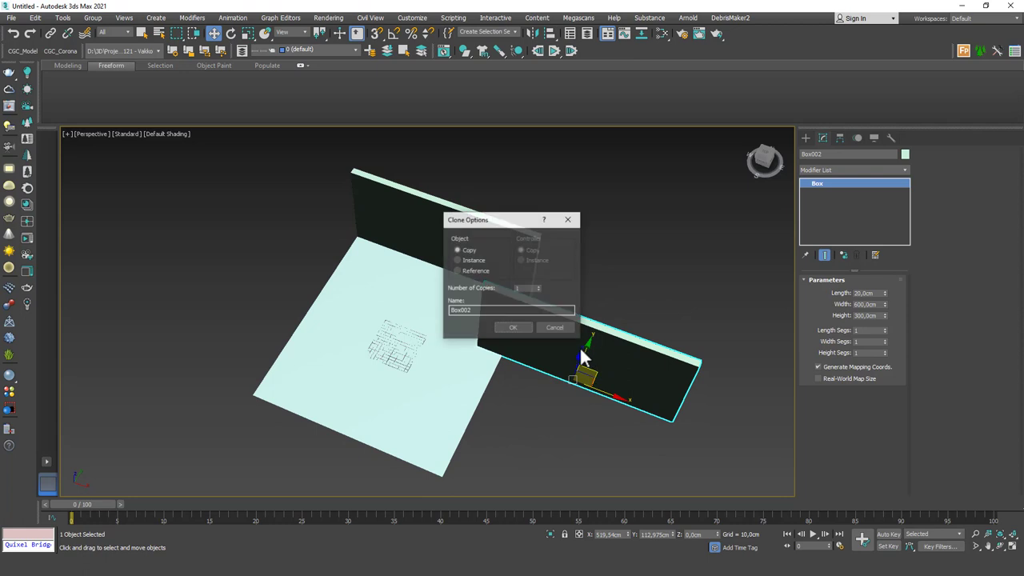
click(518, 328)
Rotate the copied wall -90 degrees about Z with angle snap on
middle_drag(616, 359, 582, 301)
key(e)
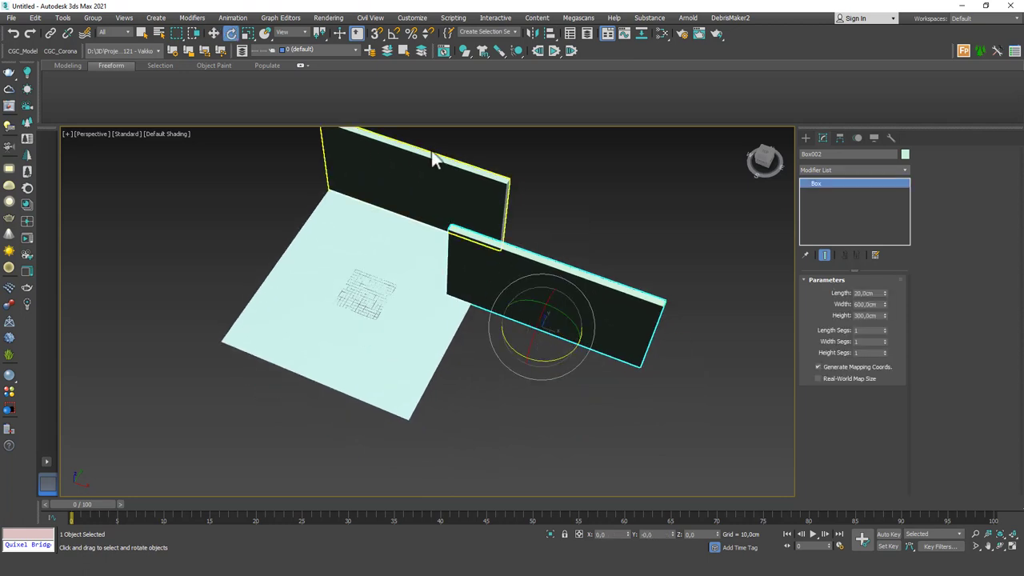
key(a)
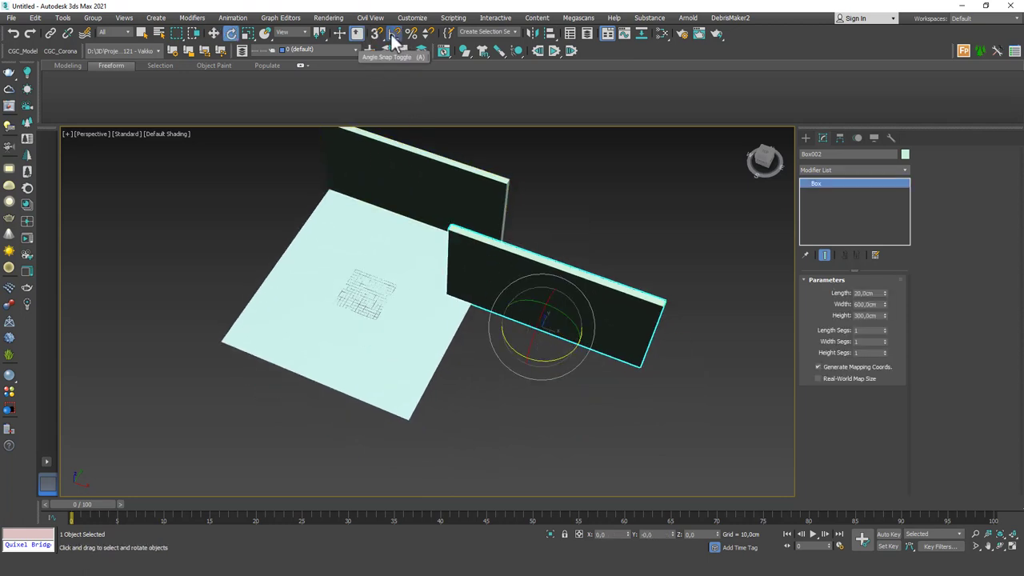
click(392, 32)
drag(566, 354, 517, 360)
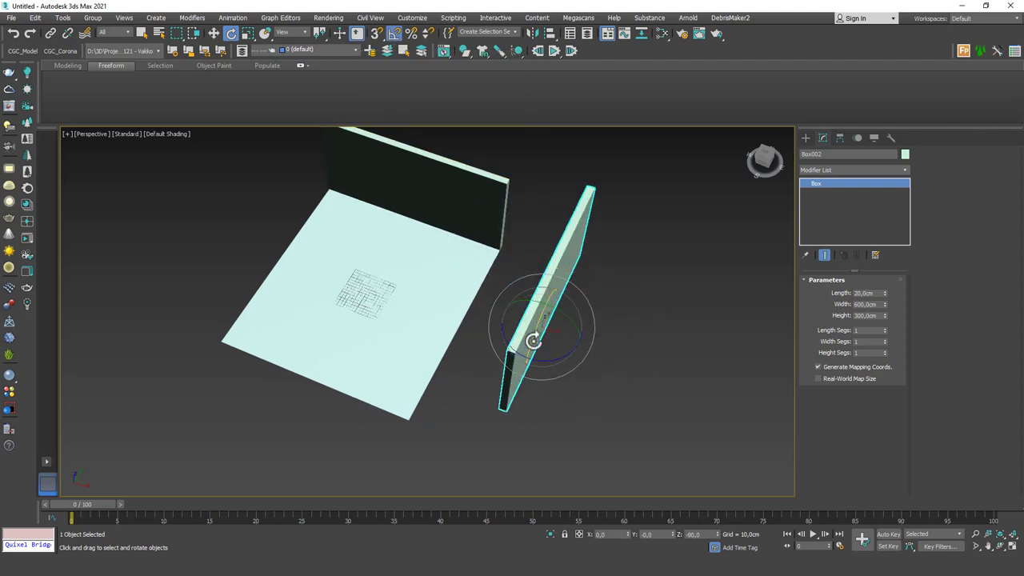
Snap the rotated wall's bottom inner corner to the floor's back corner beside the back wall
key(t)
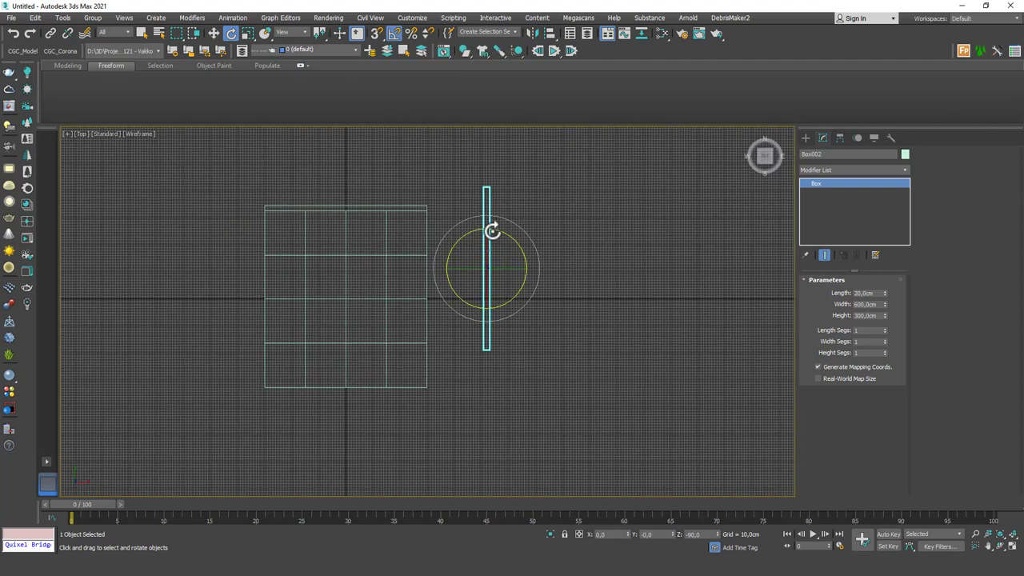
mouse_move(473, 242)
alt+middle_down()
mouse_move(487, 219)
mouse_move(460, 245)
mouse_move(440, 203)
alt+middle_up()
key(F3)
scroll(460, 246, up, 3)
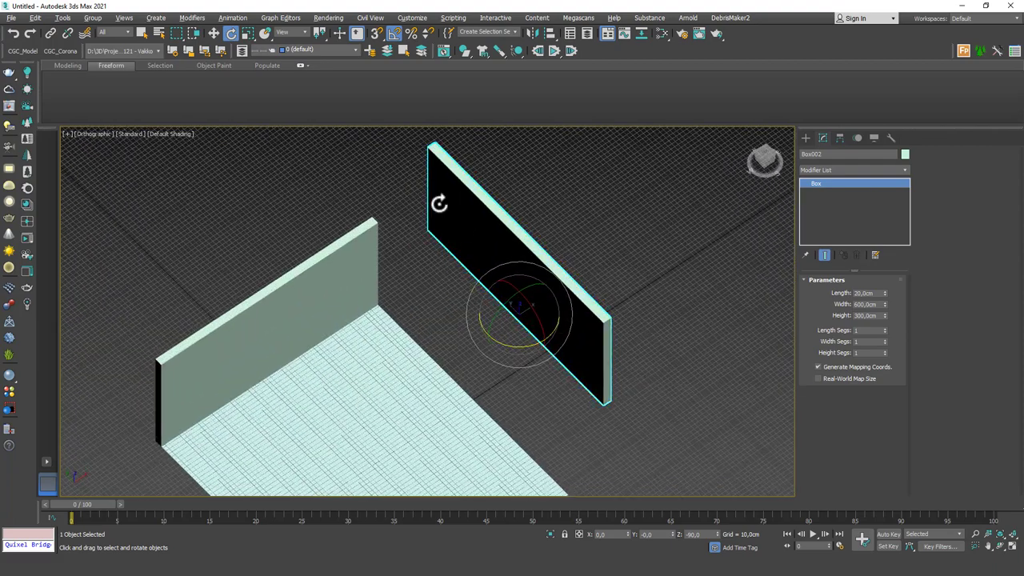
scroll(424, 258, up, 1)
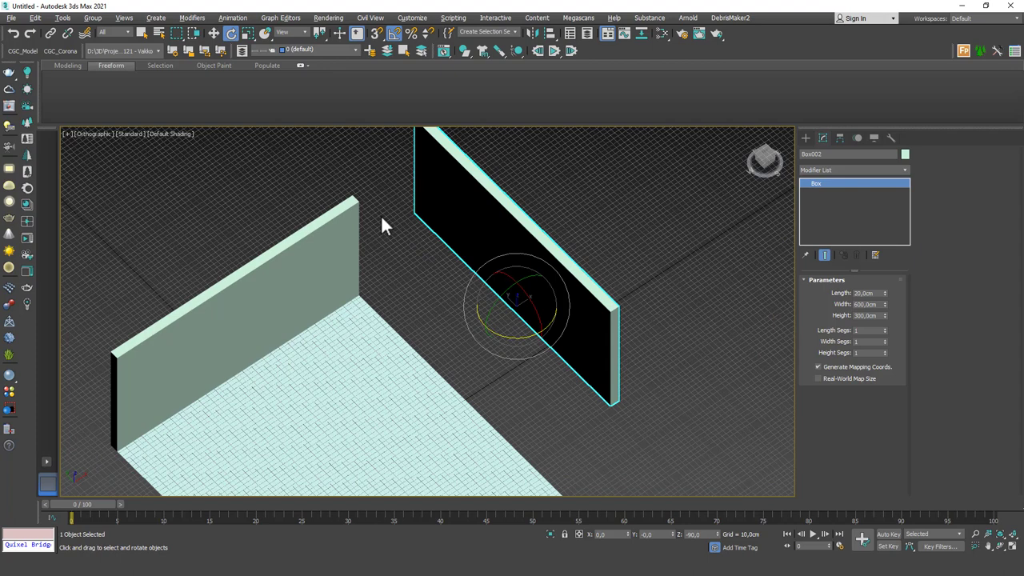
middle_drag(462, 212, 457, 223)
key(w)
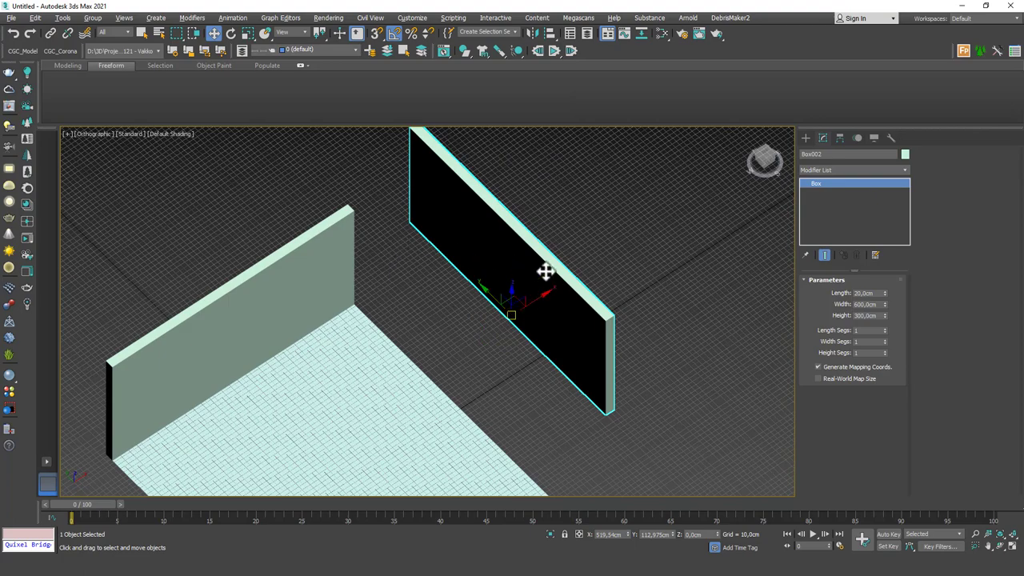
drag(409, 223, 360, 299)
Shift the side wall back by vertex snapping until its end is flush with the back wall's outer face
alt+middle_drag(359, 299, 450, 286)
scroll(414, 364, up, 3)
middle_drag(403, 362, 408, 234)
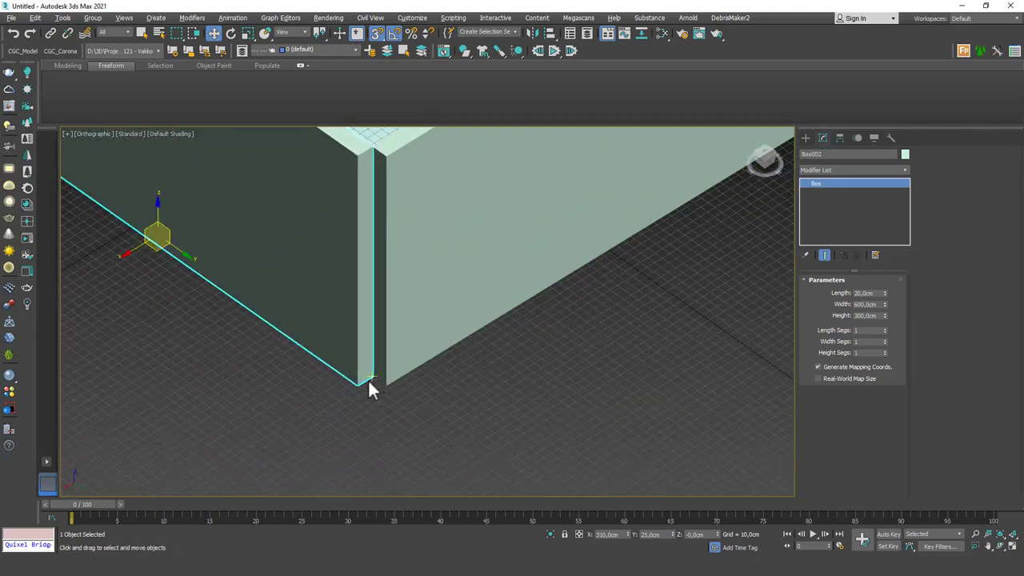
drag(371, 378, 383, 384)
Return to the perspective view and add an Edit Poly modifier to the side wall
alt+middle_drag(404, 315, 510, 215)
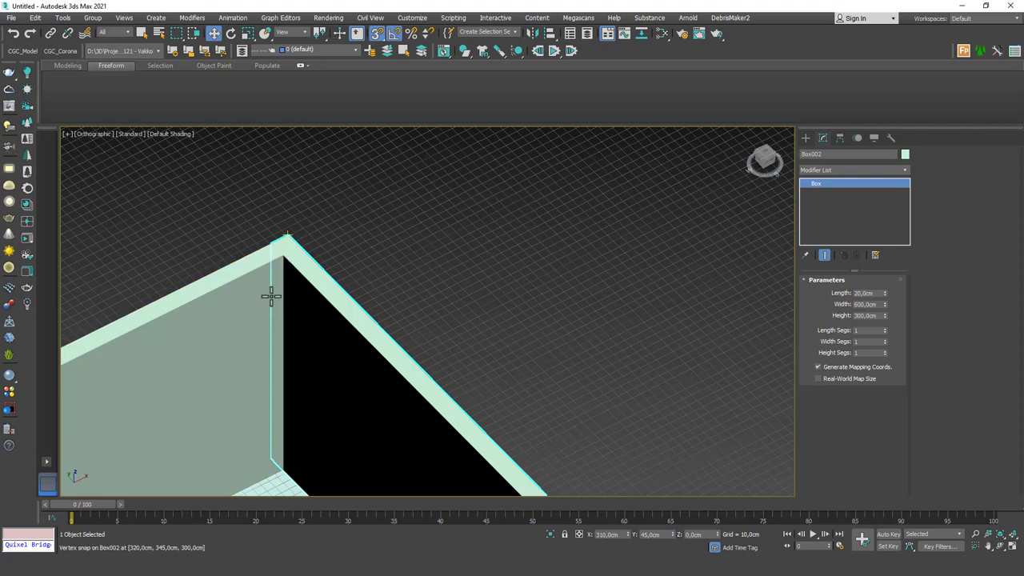
scroll(570, 280, down, 2)
scroll(424, 319, down, 3)
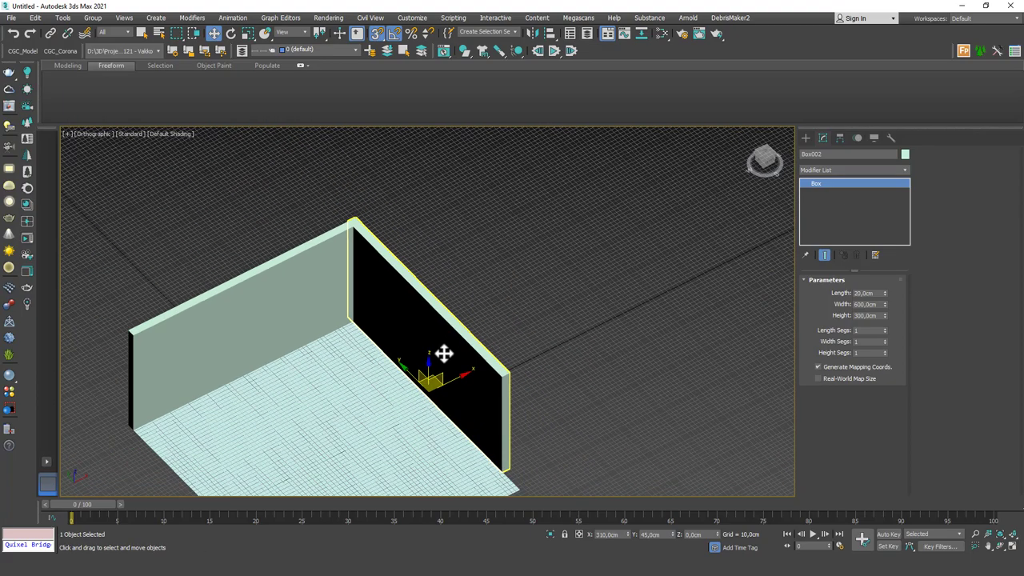
alt+middle_drag(444, 354, 421, 216)
scroll(466, 360, up, 2)
key(p)
scroll(498, 314, down, 2)
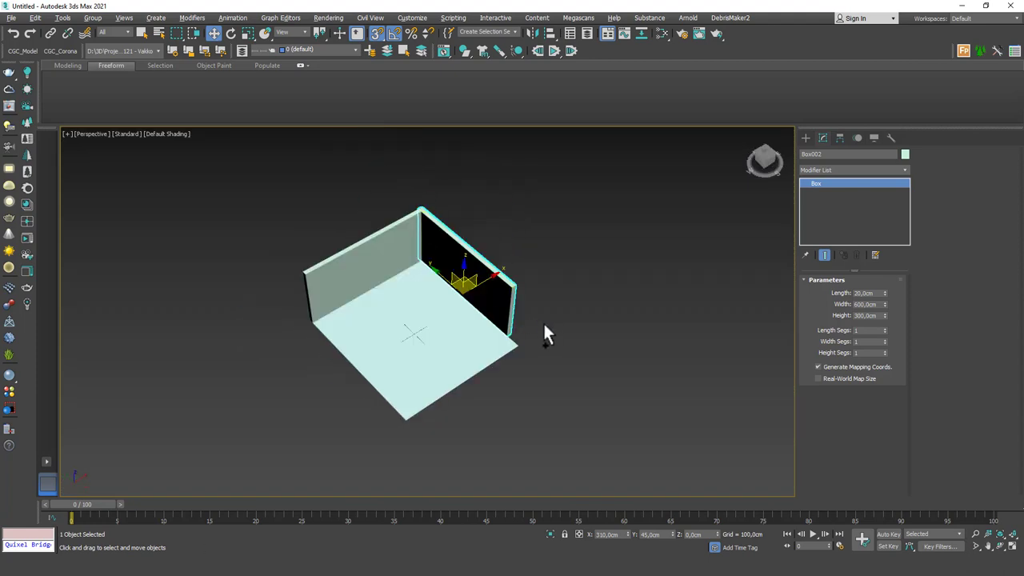
scroll(536, 316, up, 3)
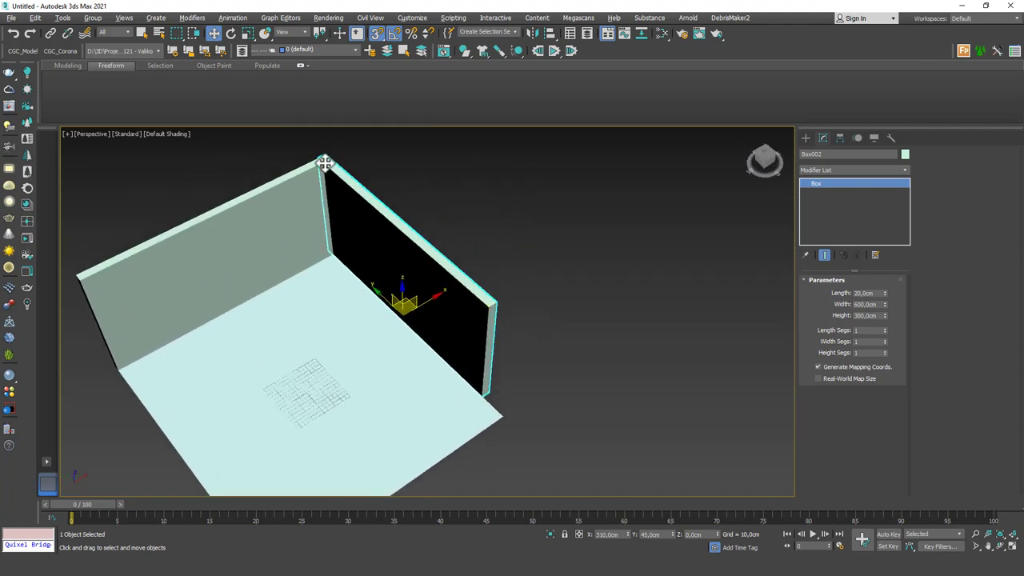
scroll(484, 349, up, 3)
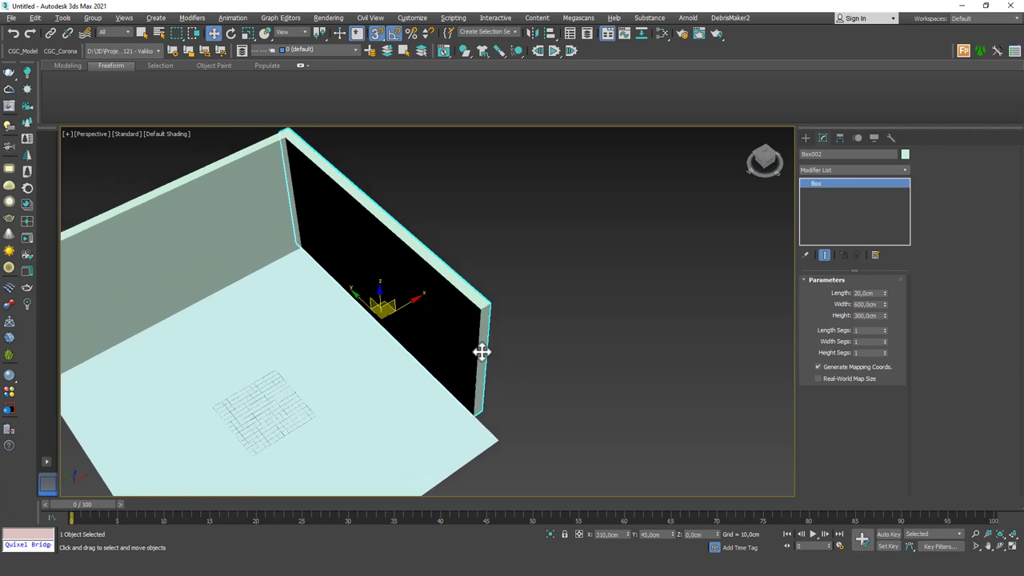
click(851, 172)
click(835, 205)
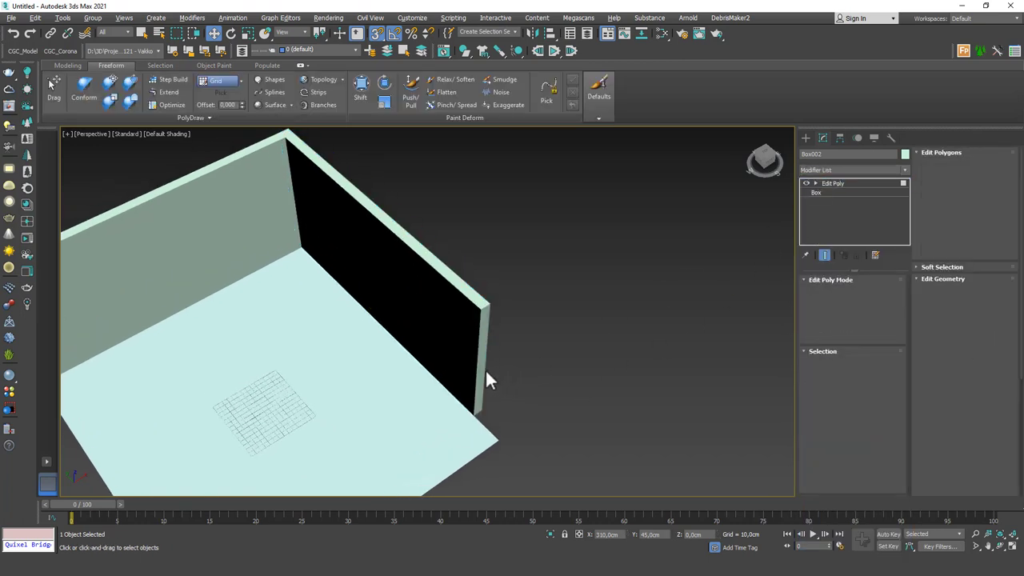
Extend the side wall by snapping its front end polygon to the floor's front corner
key(4)
click(482, 370)
alt+middle_drag(495, 394, 469, 354)
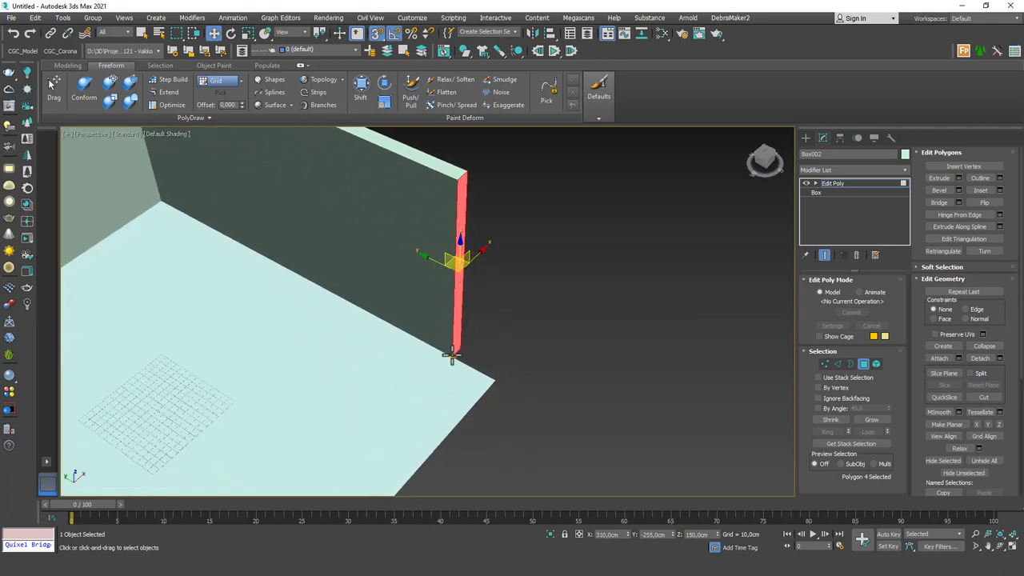
drag(457, 355, 493, 372)
alt+middle_drag(493, 372, 517, 327)
scroll(500, 375, down, 3)
key(4)
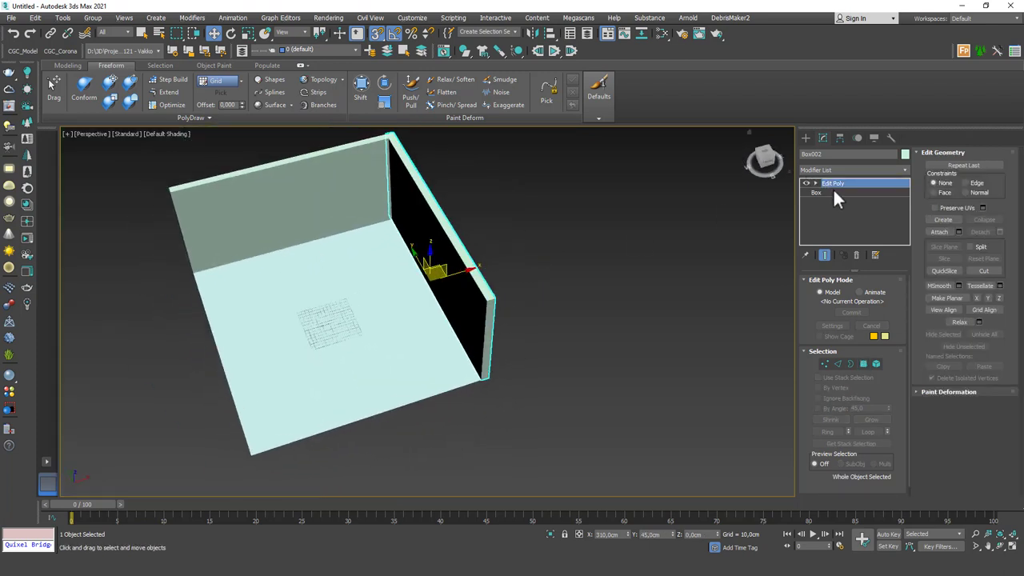
Copy the side wall to the opposite edge of the floor, snapping it to the back wall's outer end
alt+middle_drag(455, 293, 451, 206)
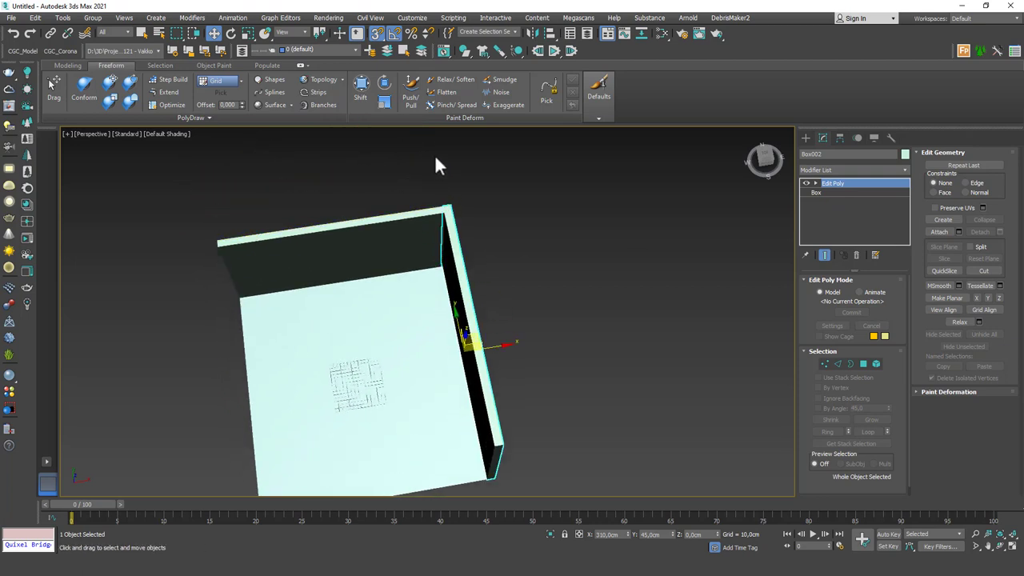
click(452, 206)
click(448, 220)
shift+drag(451, 214, 214, 242)
click(522, 328)
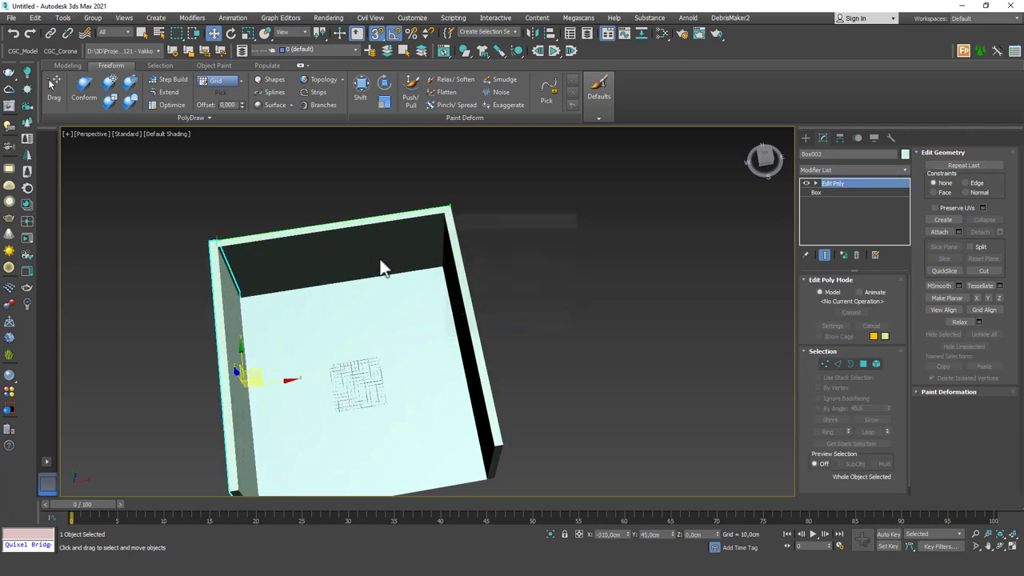
Copy the back wall to the front edge of the floor to close the room, then deselect it
click(450, 232)
alt+middle_drag(451, 232, 446, 199)
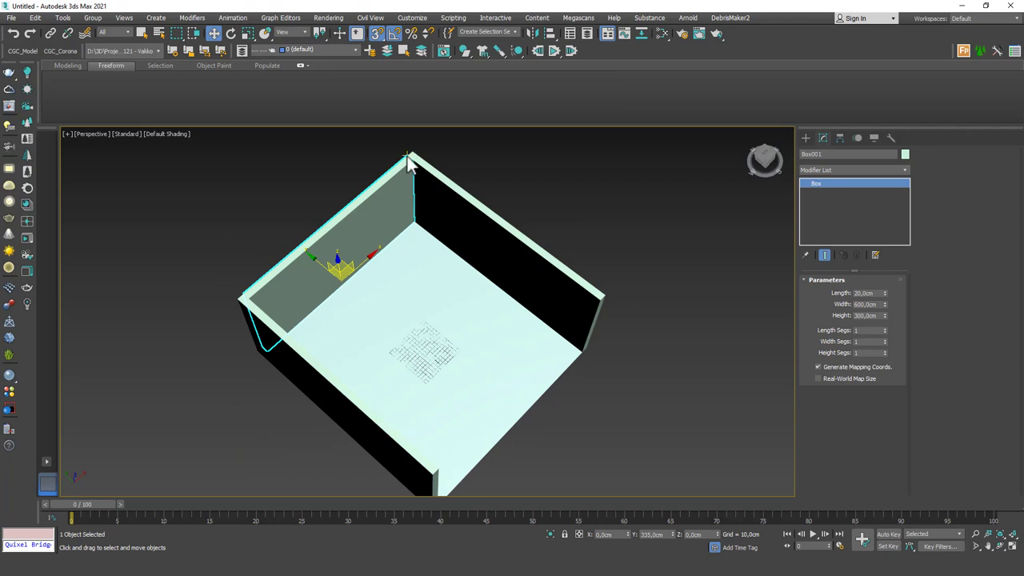
mouse_move(408, 160)
shift+mouse_down()
mouse_move(606, 297)
mouse_move(611, 287)
shift+mouse_up()
click(513, 326)
mouse_move(596, 293)
alt+middle_down()
mouse_move(564, 297)
mouse_move(619, 276)
mouse_move(533, 261)
alt+middle_up()
click(538, 262)
Draw a box ceiling over the room, snapping its base to the outer top corners of the walls
click(806, 138)
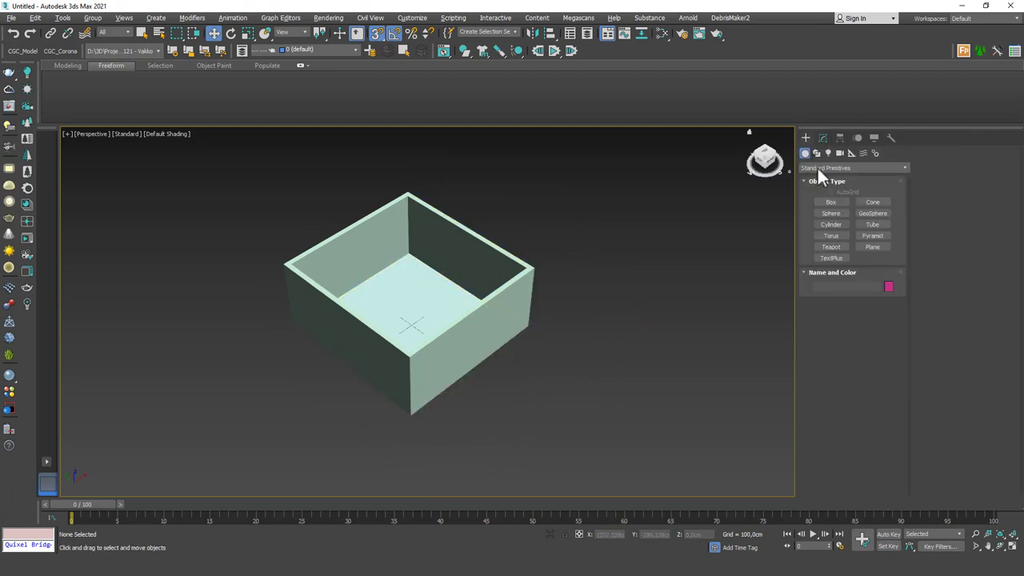
click(831, 202)
drag(279, 264, 534, 269)
click(550, 237)
right_click(551, 228)
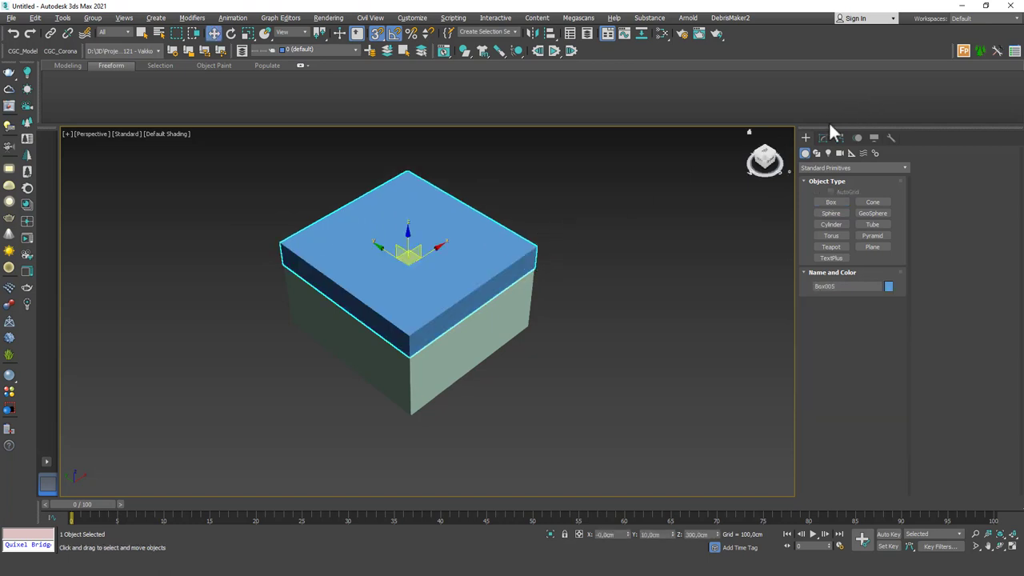
Set the ceiling box's height to 20 cm
click(822, 138)
click(869, 317)
text(20)
key(Return)
middle_drag(503, 283, 485, 269)
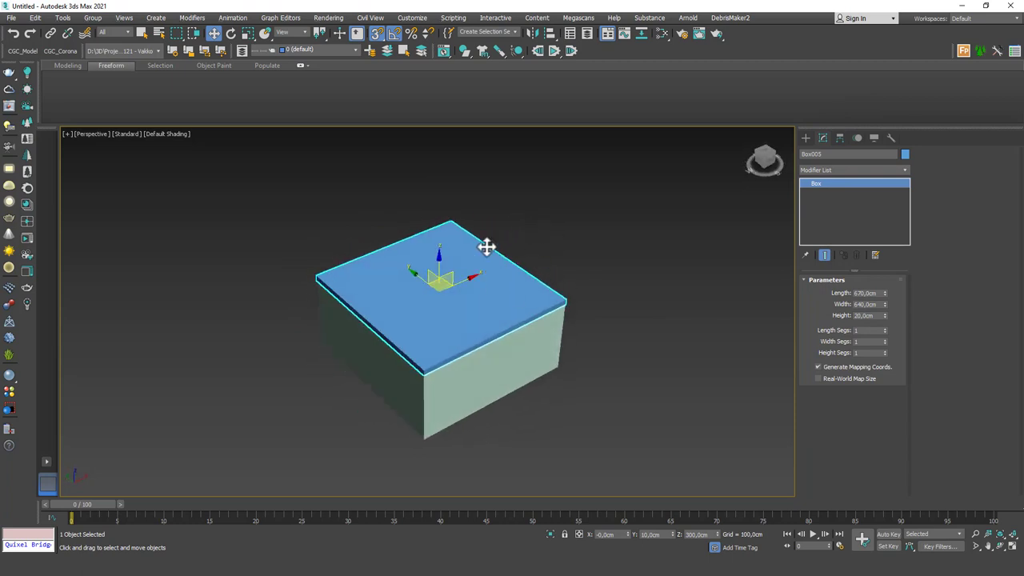
Set the ceiling to Display as Box in its object properties and deselect it
alt+middle_drag(521, 304, 492, 282)
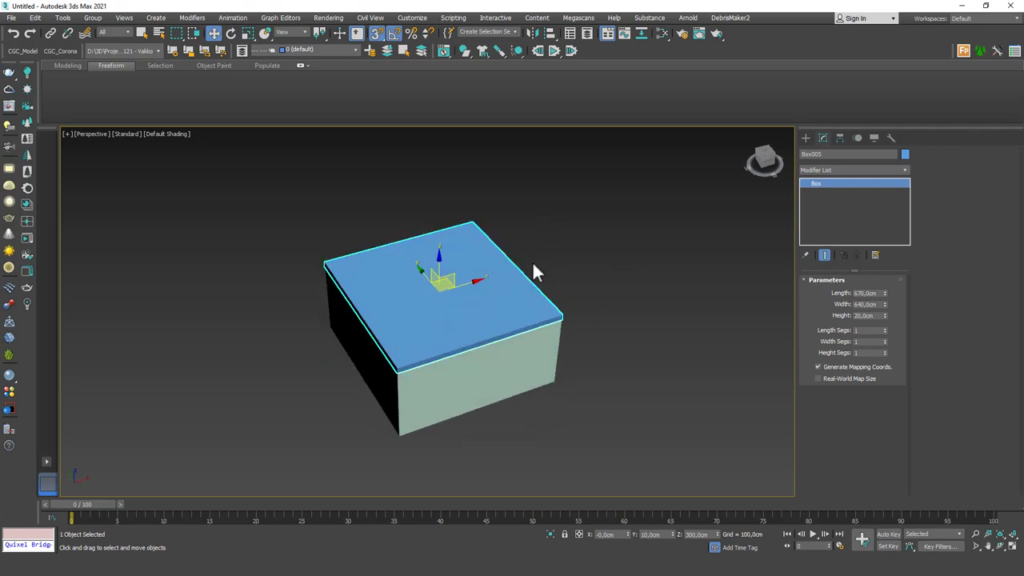
right_click(522, 221)
click(553, 298)
click(440, 303)
click(542, 432)
click(649, 345)
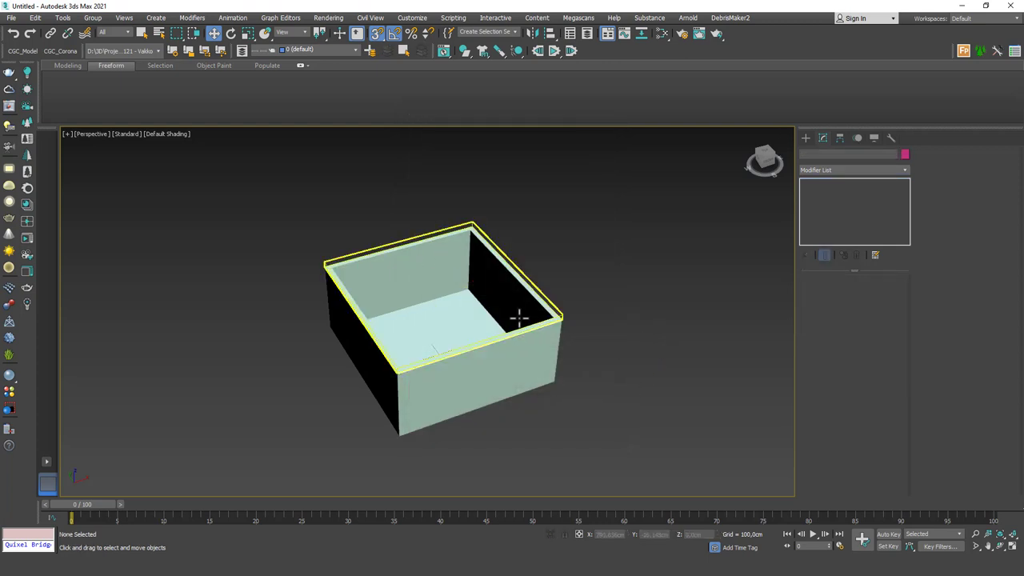
Turn off 3D snapping, leave nothing selected, and inspect the room interior through the outlined ceiling
scroll(521, 265, up, 3)
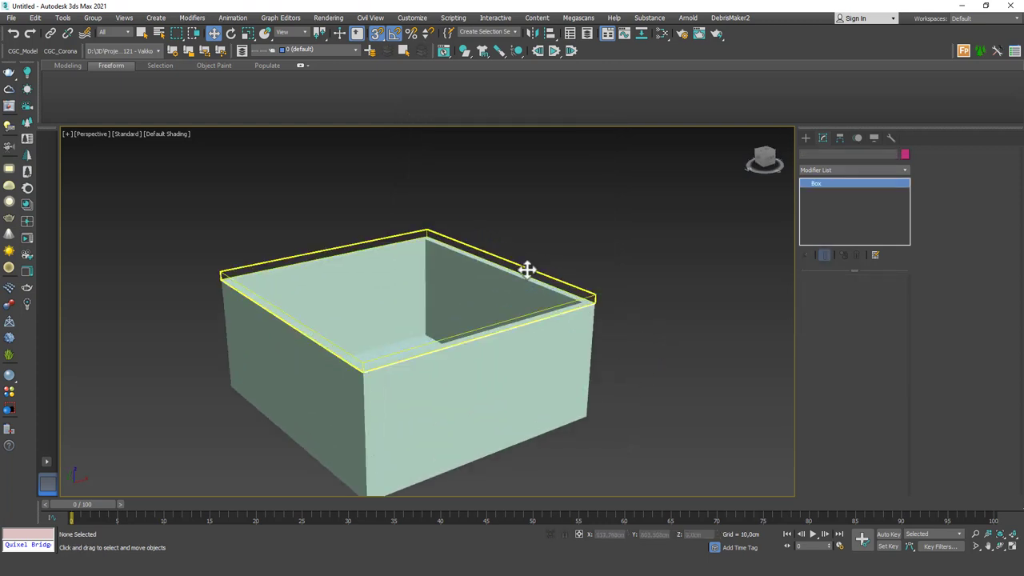
click(525, 267)
alt+middle_drag(600, 318, 576, 286)
key(s)
click(568, 286)
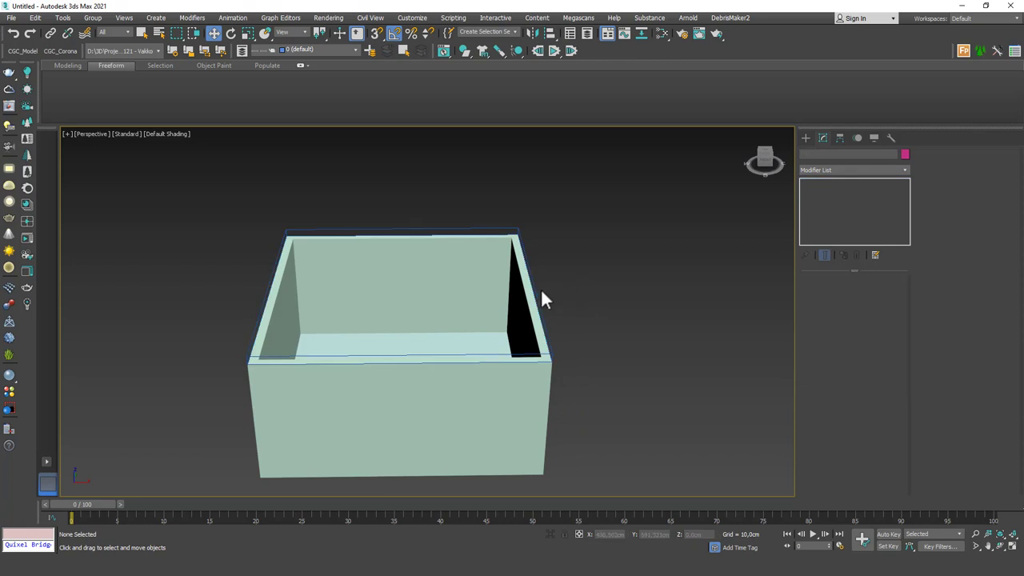
alt+middle_drag(496, 318, 407, 371)
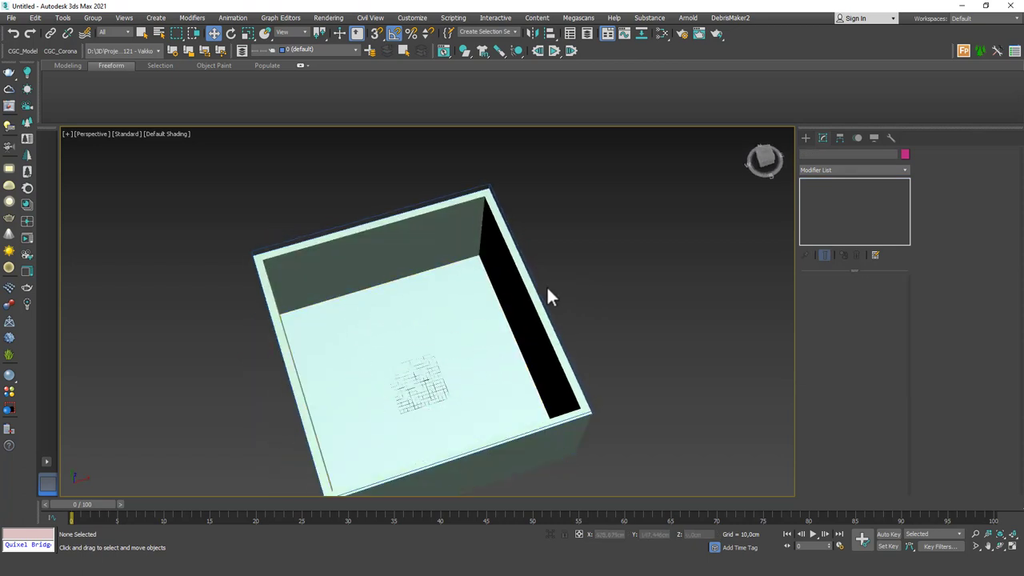
alt+middle_drag(499, 369, 491, 309)
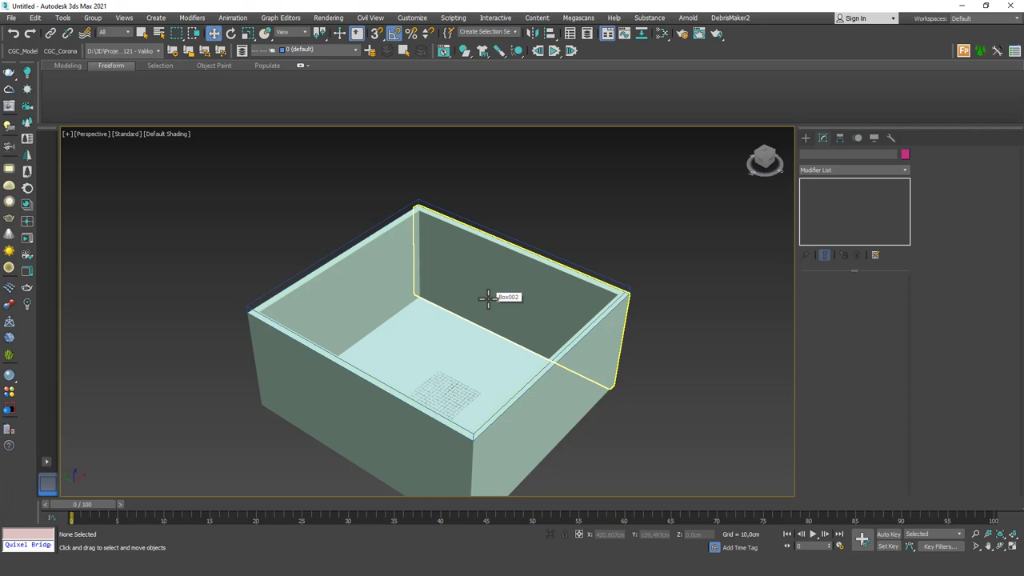
alt+middle_drag(503, 338, 494, 363)
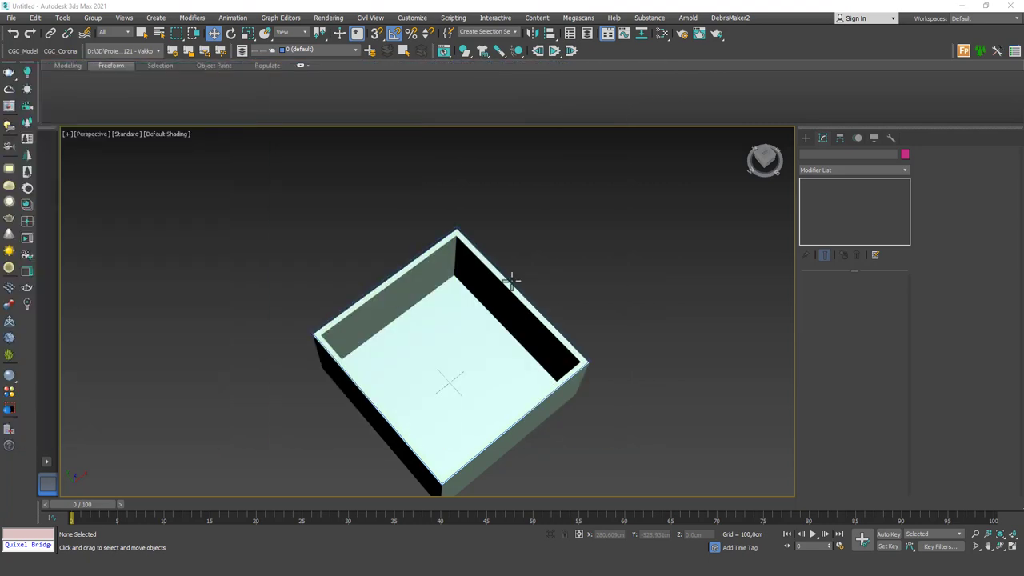
Place a targeted Corona camera on the floor near the front wall, aimed at the back wall with a target distance of about 478 cm
click(807, 138)
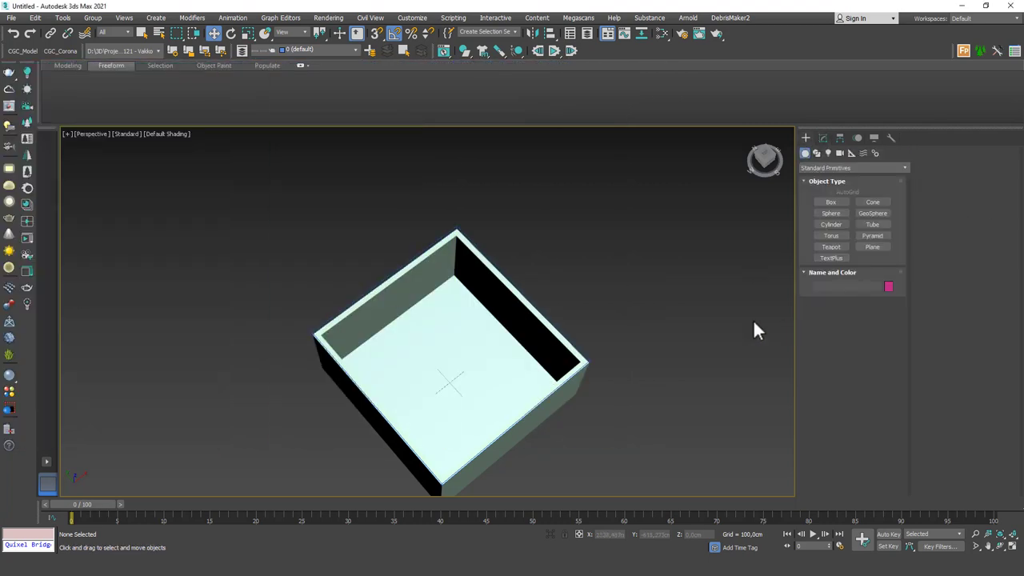
click(833, 169)
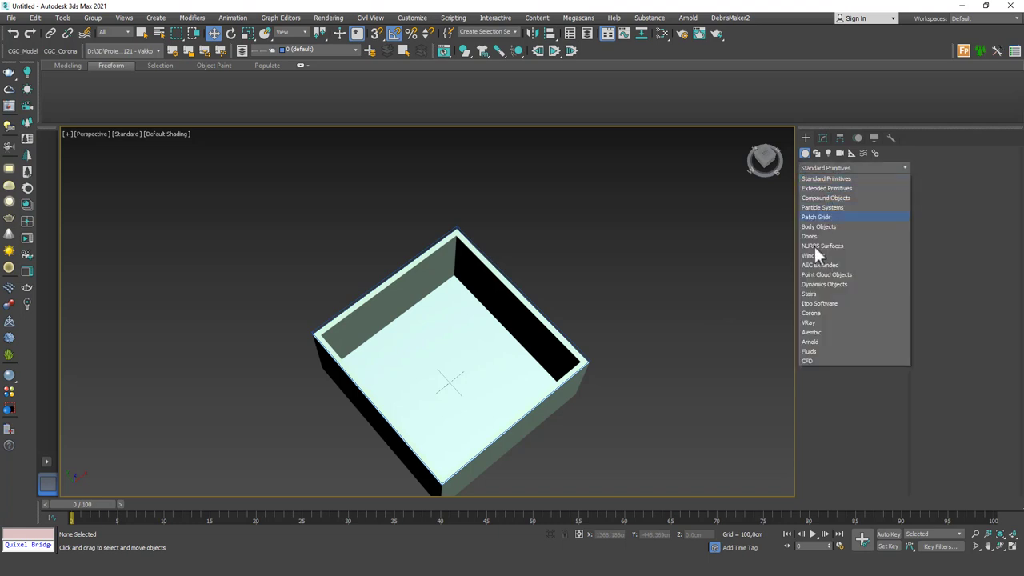
click(816, 313)
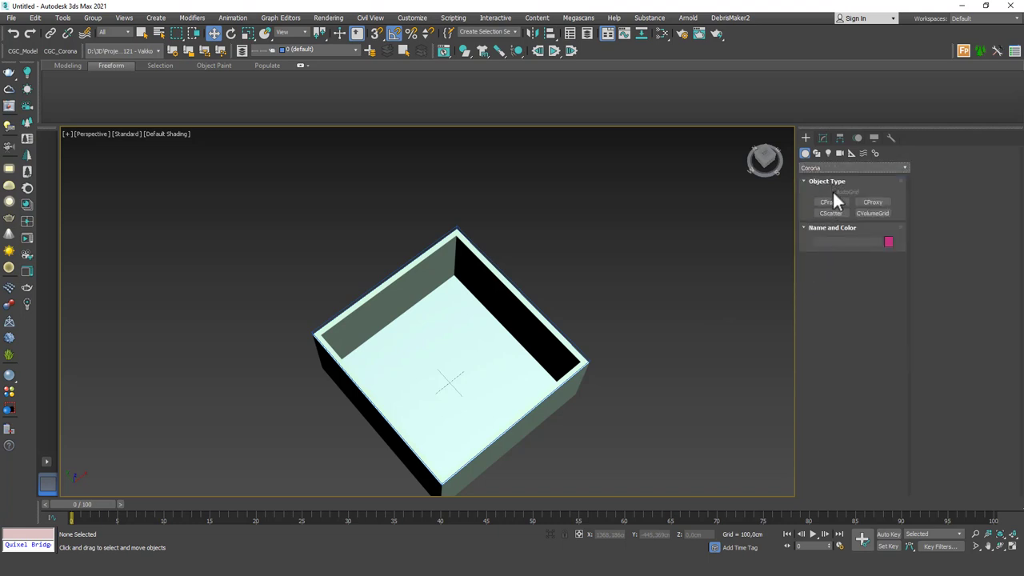
click(839, 153)
click(837, 168)
click(824, 178)
click(877, 213)
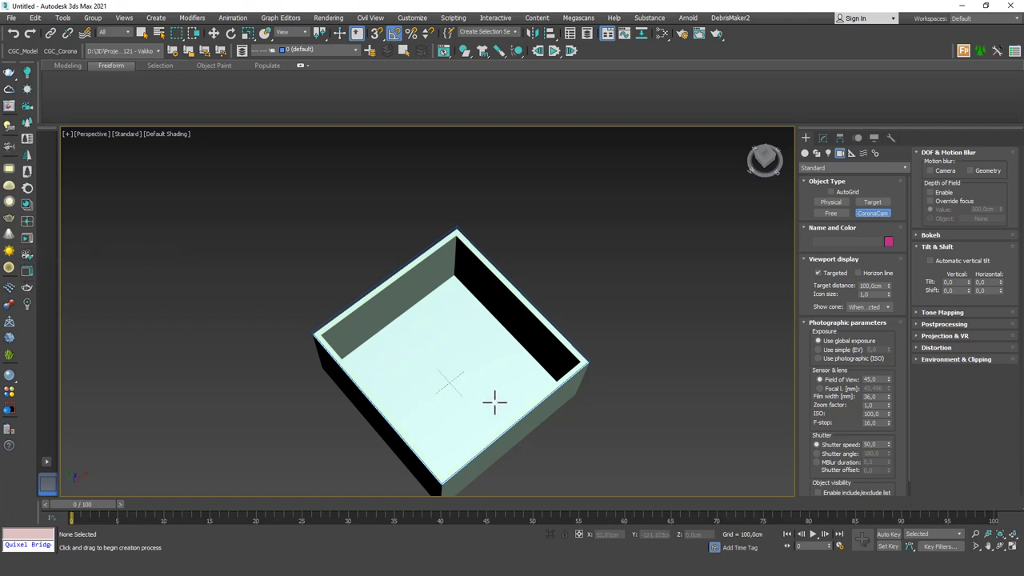
alt+middle_drag(493, 407, 436, 370)
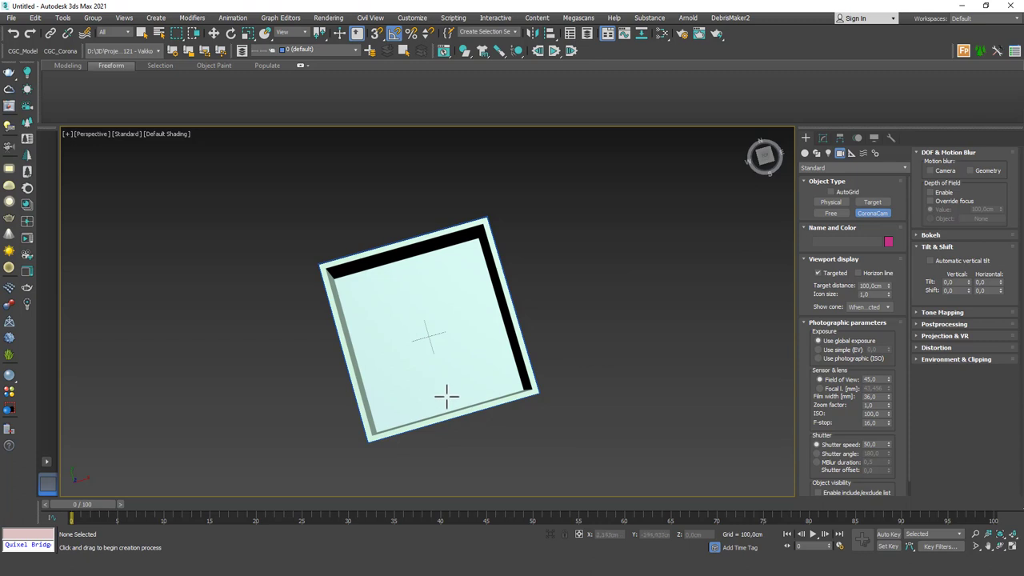
drag(446, 392, 412, 276)
right_click(443, 283)
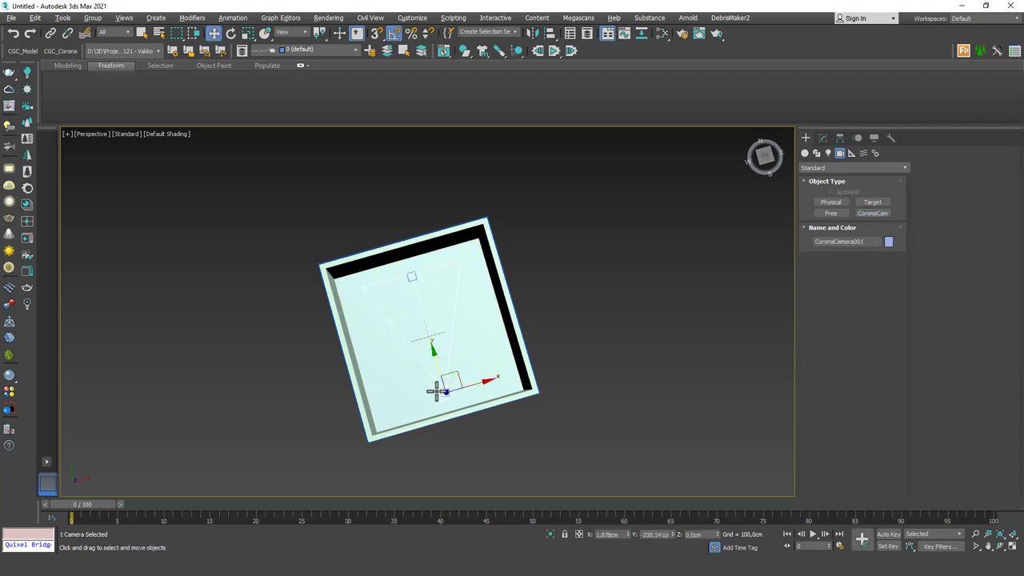
Switch to a layout of two side-by-side viewports and show the Corona camera's view in one of them
alt+middle_drag(444, 405, 533, 344)
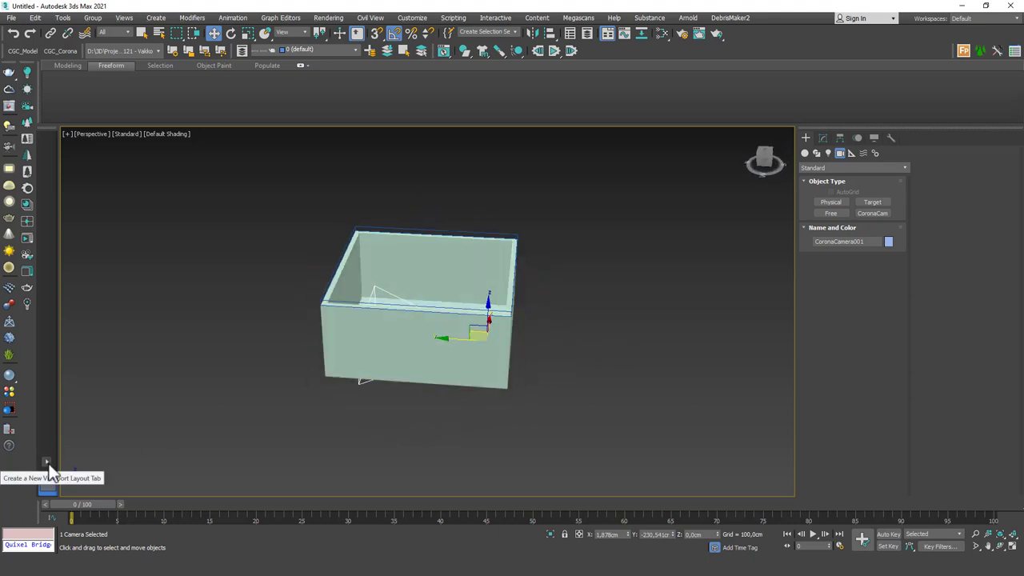
key(alt+w)
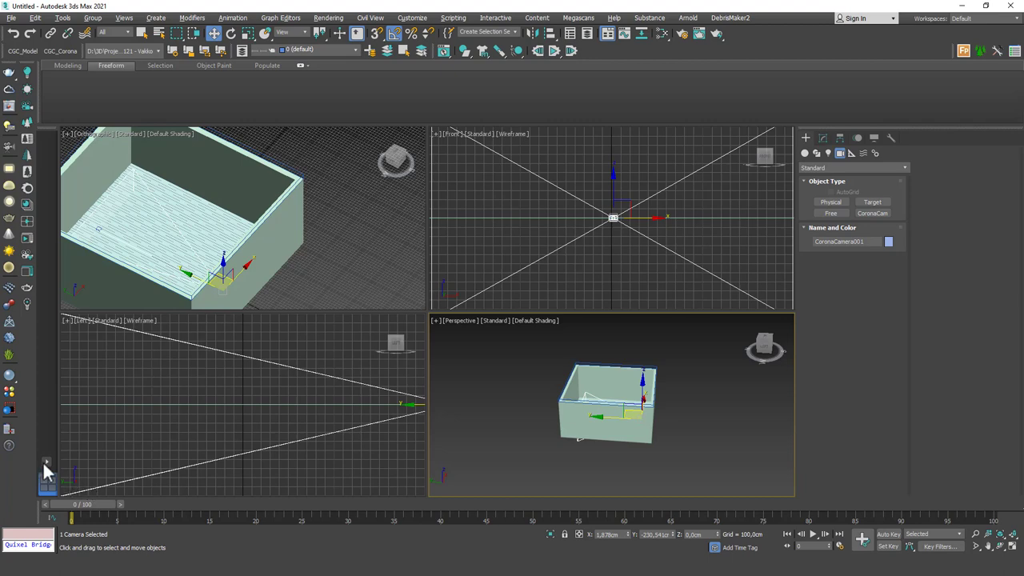
click(46, 462)
click(80, 497)
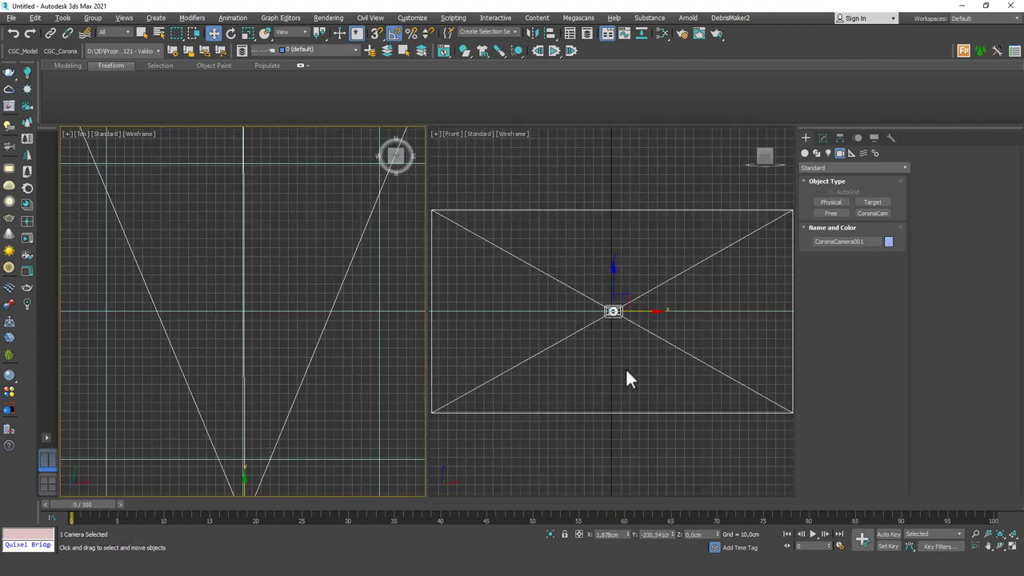
click(621, 342)
key(c)
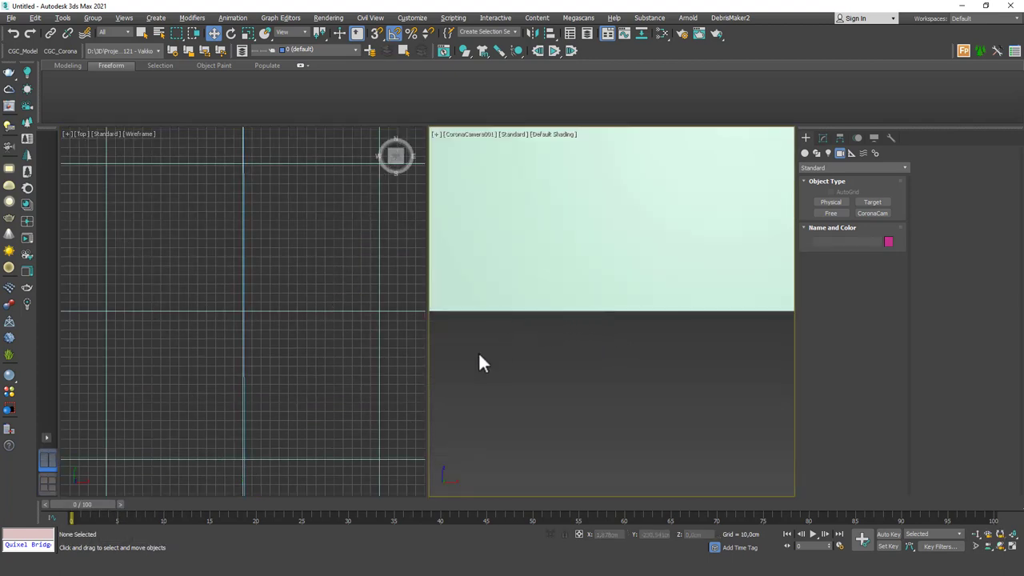
Set the other viewport to a shaded perspective of the whole room and show safe frames in the camera view
click(287, 349)
key(p)
mouse_move(299, 337)
alt+middle_down()
mouse_move(299, 373)
mouse_move(327, 304)
mouse_move(344, 383)
alt+middle_up()
scroll(295, 348, down, 6)
key(F3)
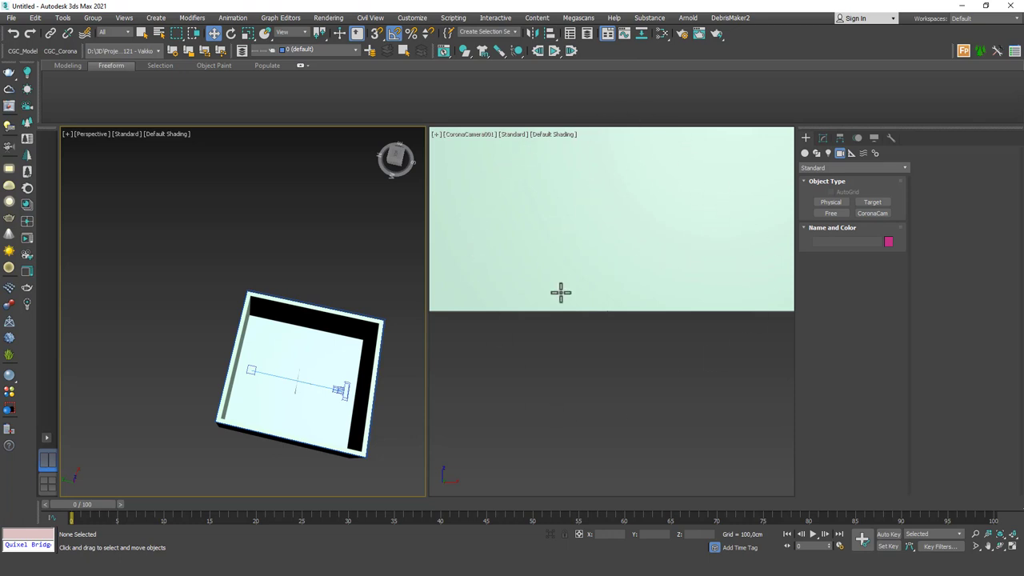
click(713, 344)
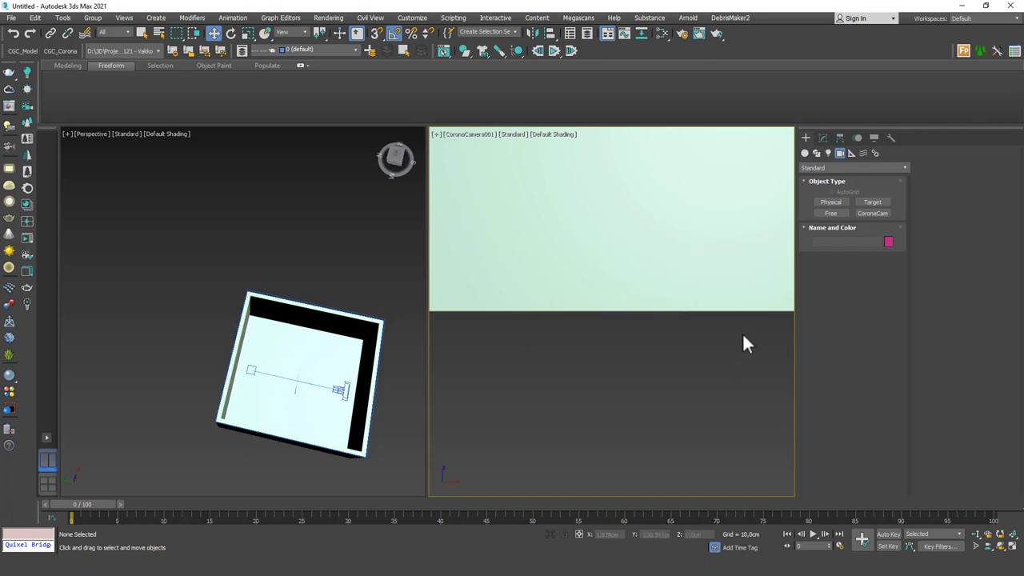
key(shift+f)
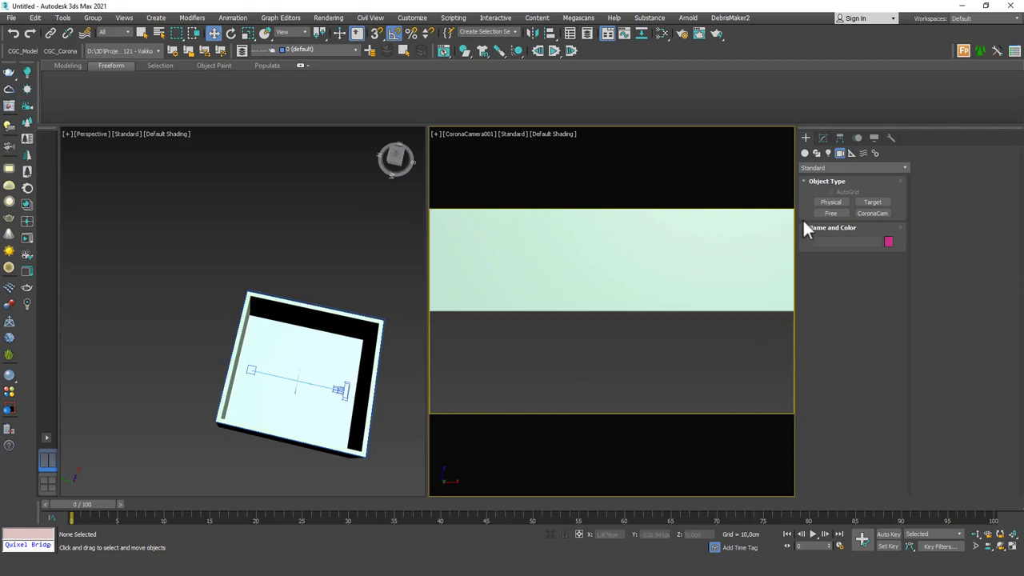
Select the Corona camera in the perspective view and turn off its Targeted option
alt+middle_drag(335, 397, 317, 373)
scroll(317, 373, up, 1)
scroll(316, 373, up, 1)
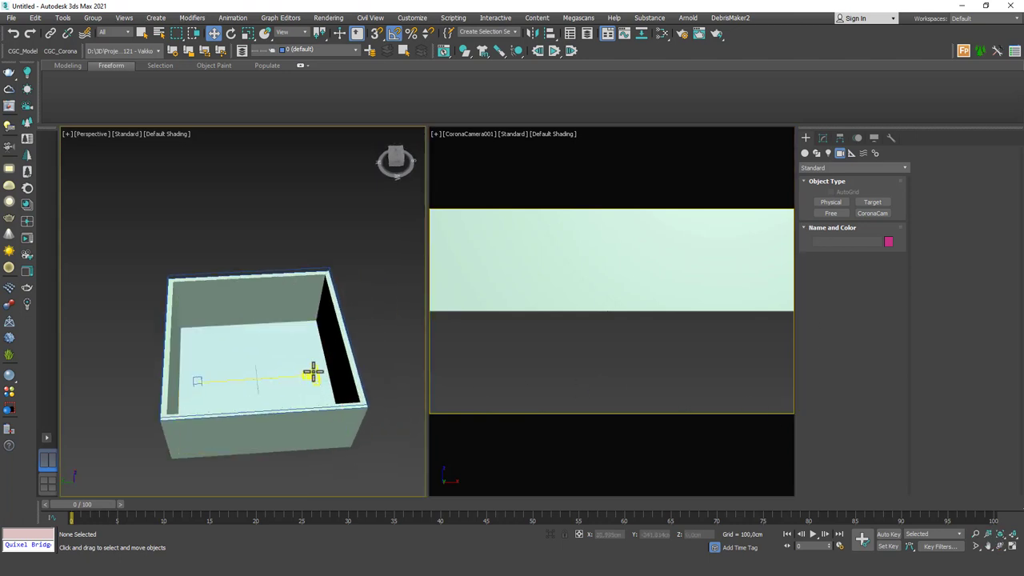
click(313, 372)
alt+middle_drag(408, 371, 348, 440)
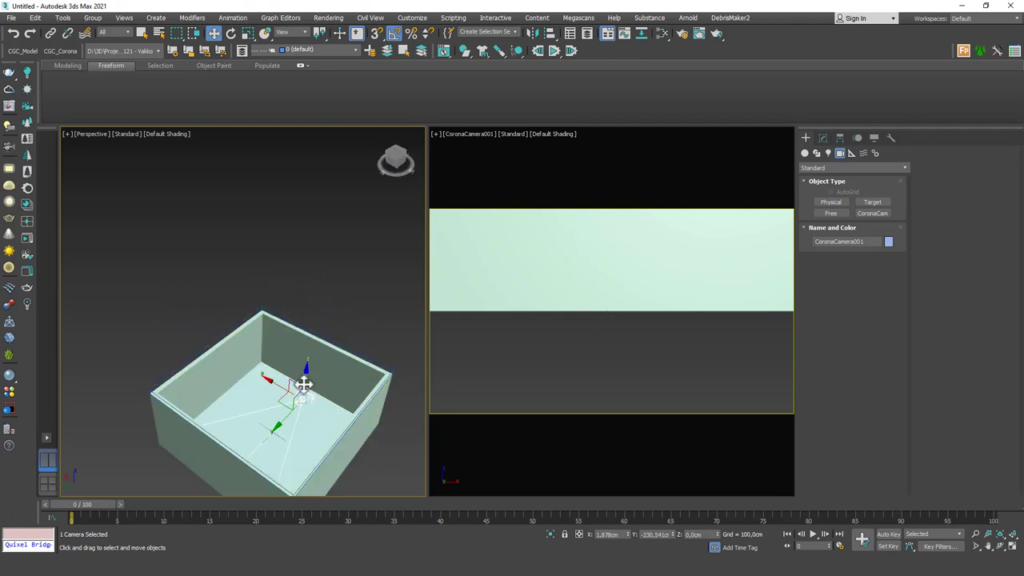
click(822, 138)
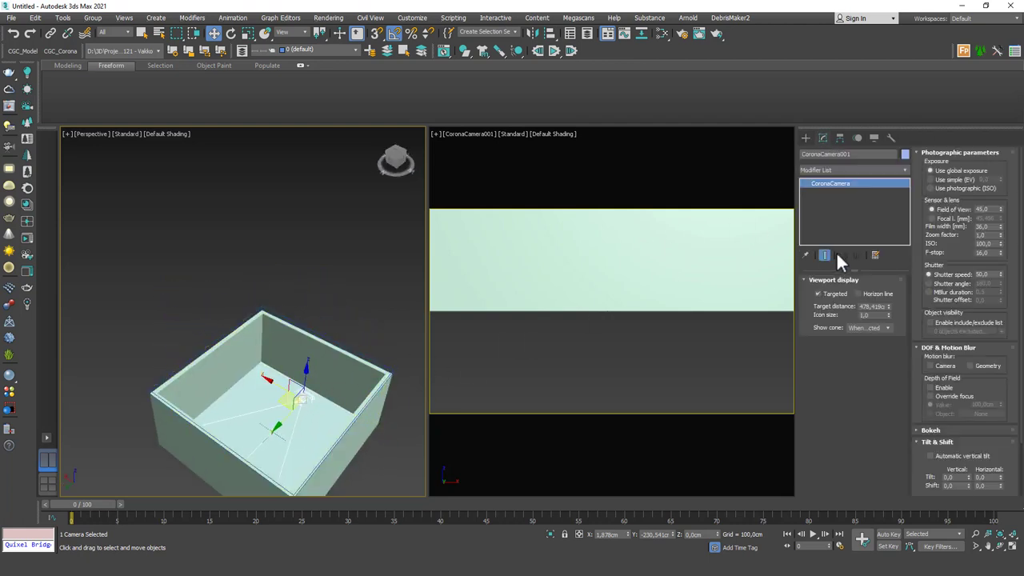
click(819, 295)
Raise the camera to a Z height of 150 cm
alt+middle_drag(304, 389, 233, 421)
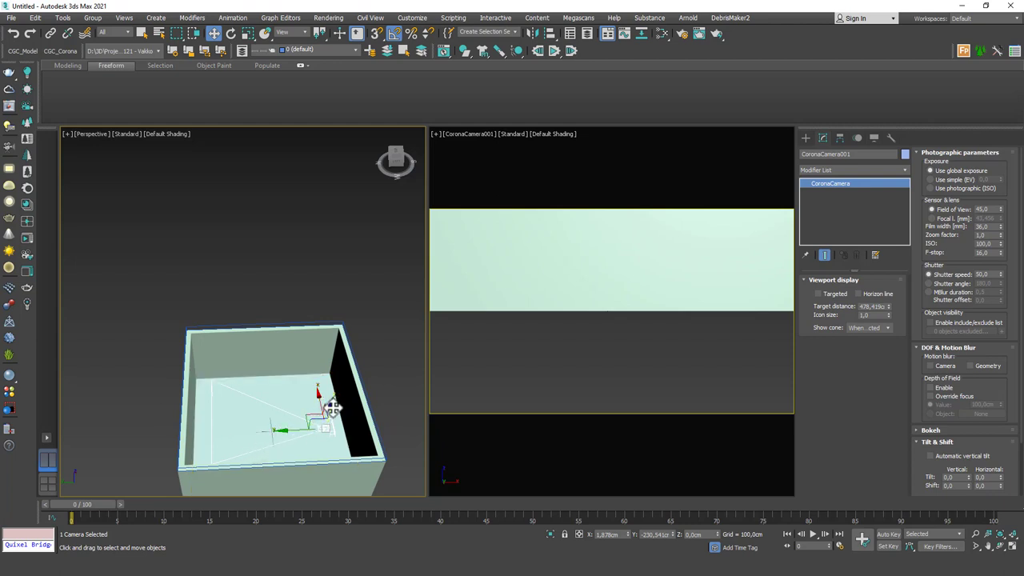
drag(333, 406, 333, 397)
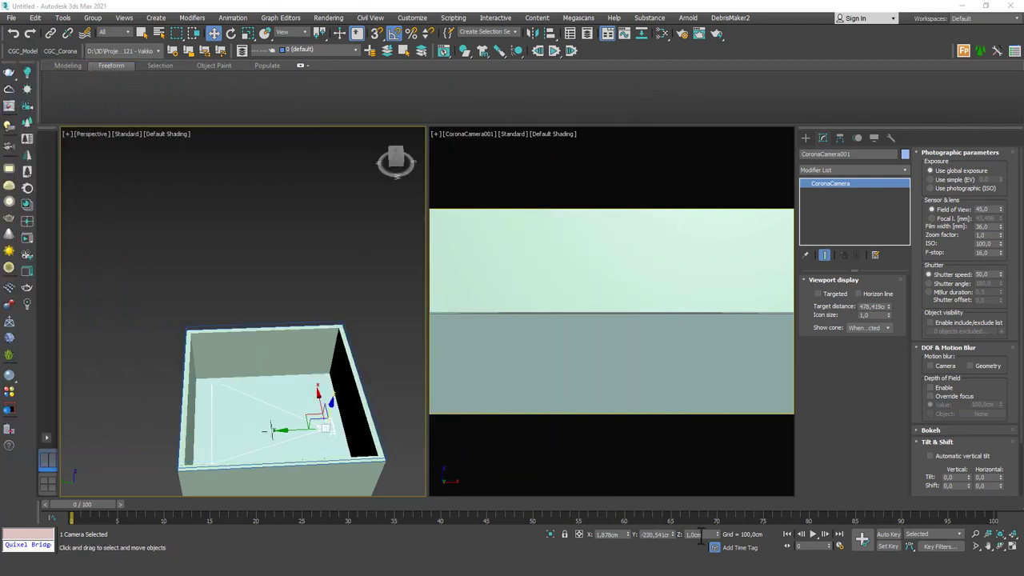
click(698, 535)
text(150)
key(Return)
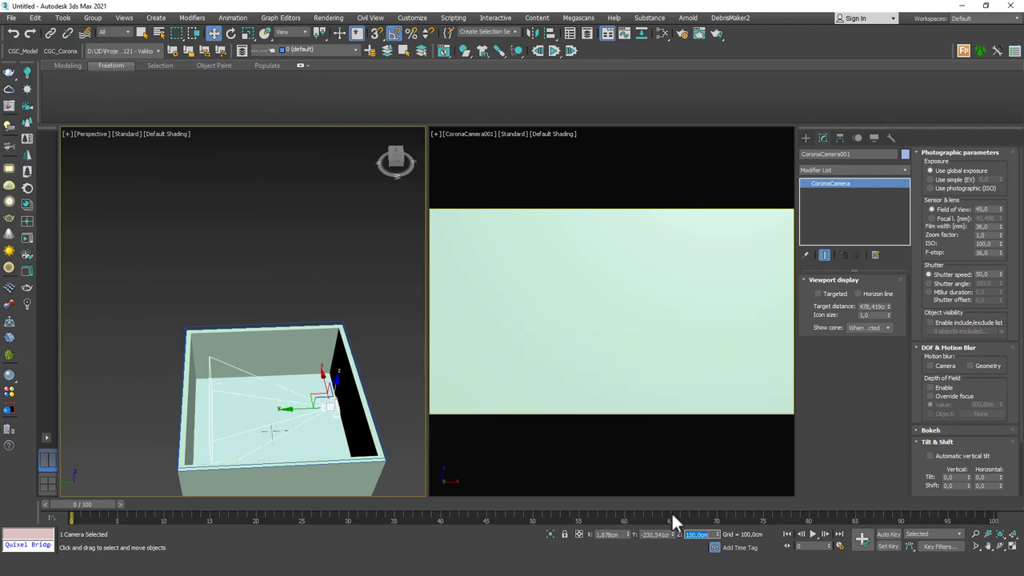
Move the camera back toward the front wall to about Y -244 cm and widen its field of view to about 71.1
click(581, 301)
mouse_move(581, 301)
middle_down()
mouse_move(610, 313)
mouse_move(593, 310)
middle_up()
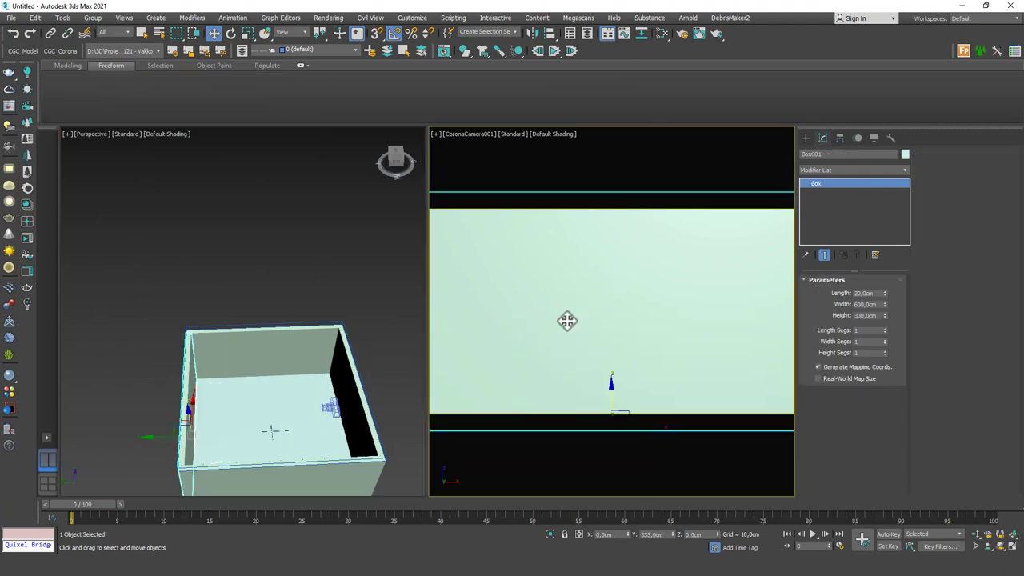
alt+middle_drag(323, 427, 242, 393)
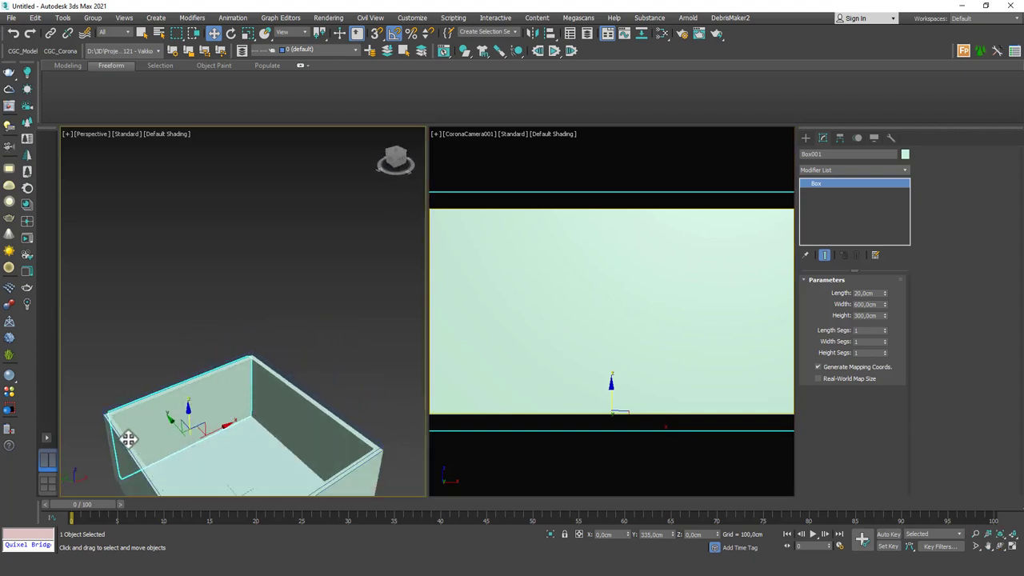
scroll(268, 379, down, 2)
middle_drag(282, 421, 318, 431)
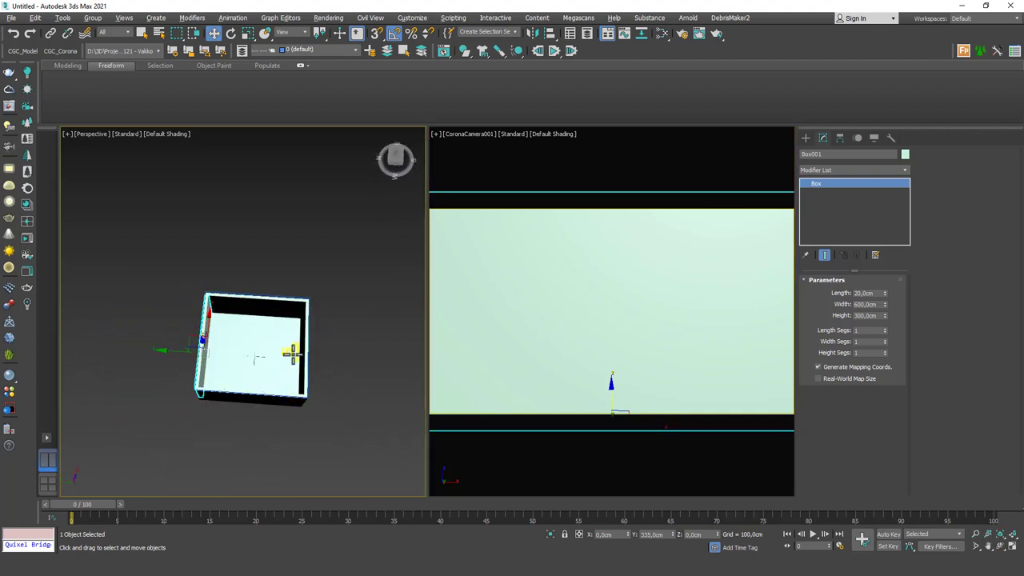
click(282, 352)
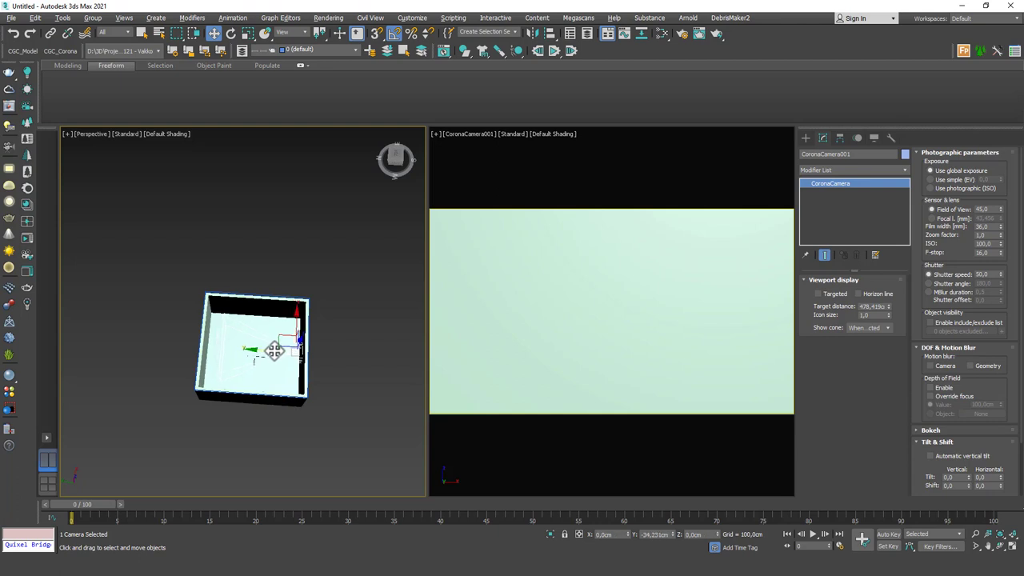
drag(275, 350, 280, 354)
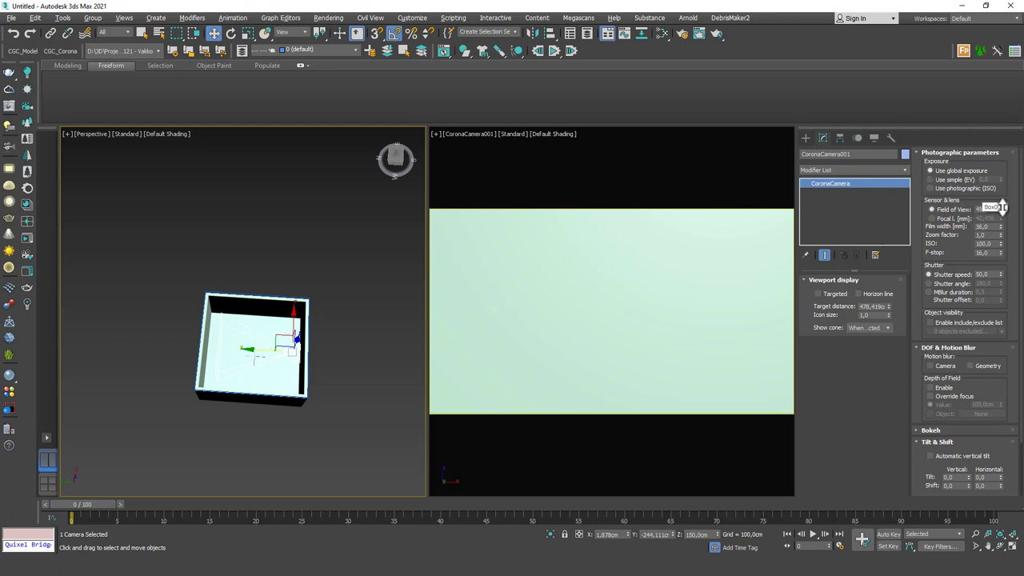
drag(1001, 208, 998, 169)
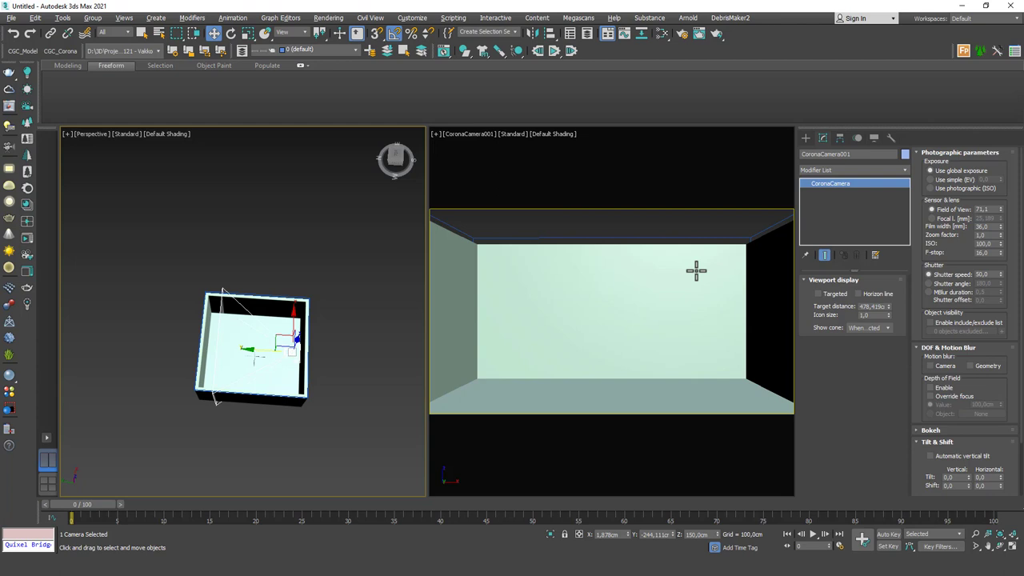
Set the camera's field of view to 60 and lower the camera to a height of about 136 cm
drag(1000, 209, 1002, 210)
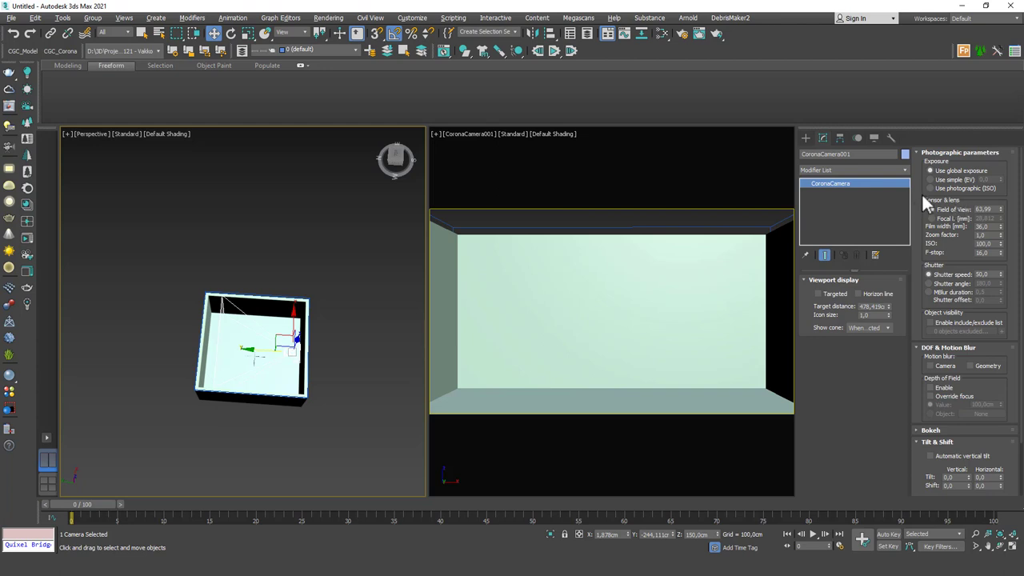
text(60)
key(Return)
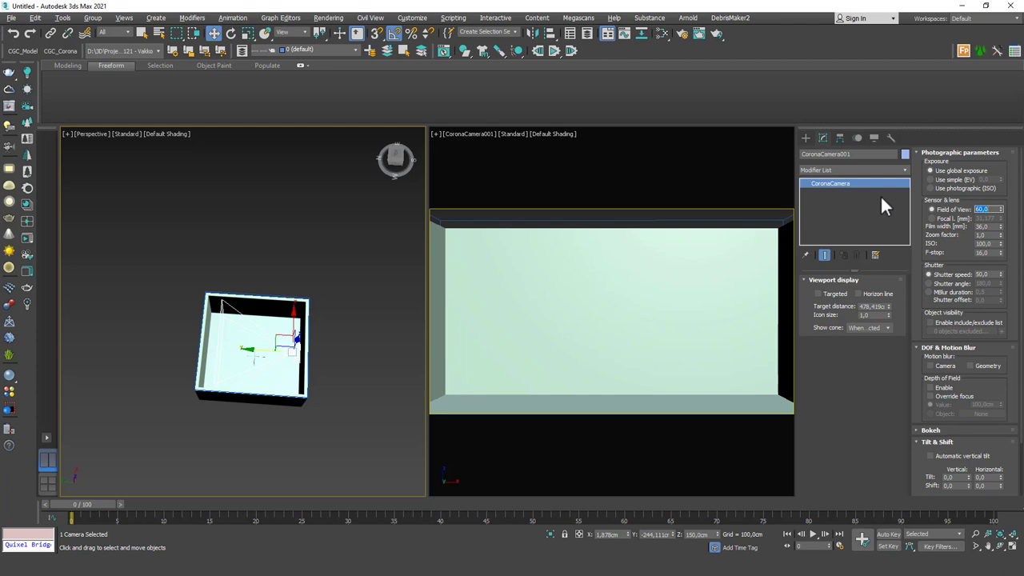
alt+middle_drag(319, 367, 297, 362)
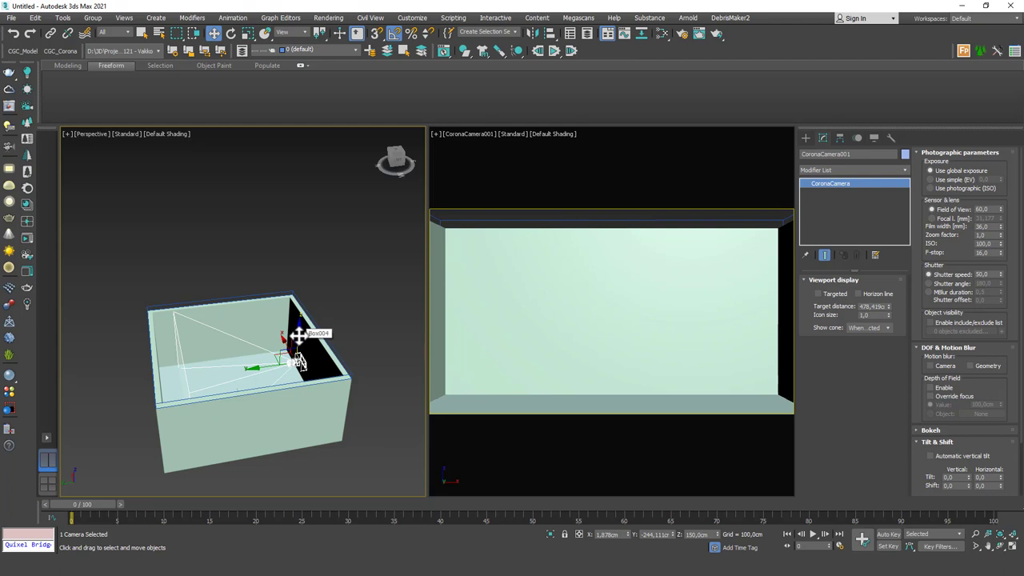
drag(300, 336, 298, 345)
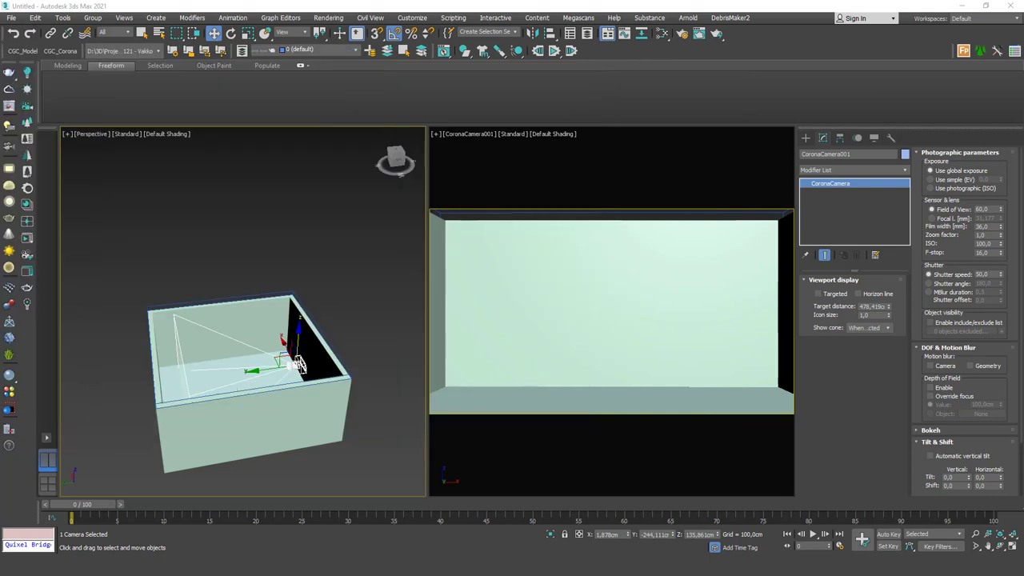
Create a standard box about 153 × 165 × 78 cm on the room floor, left of center
click(804, 140)
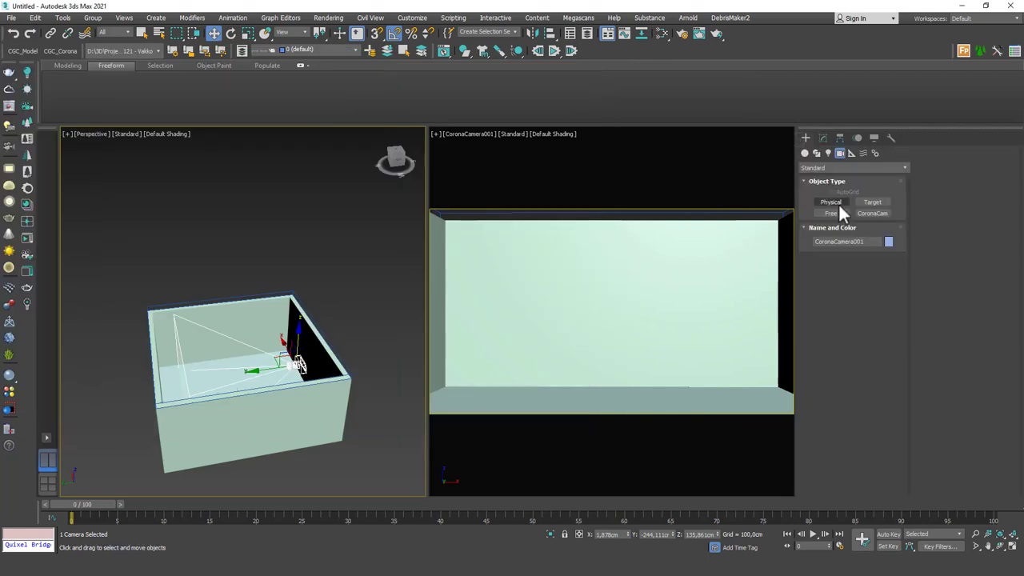
click(832, 168)
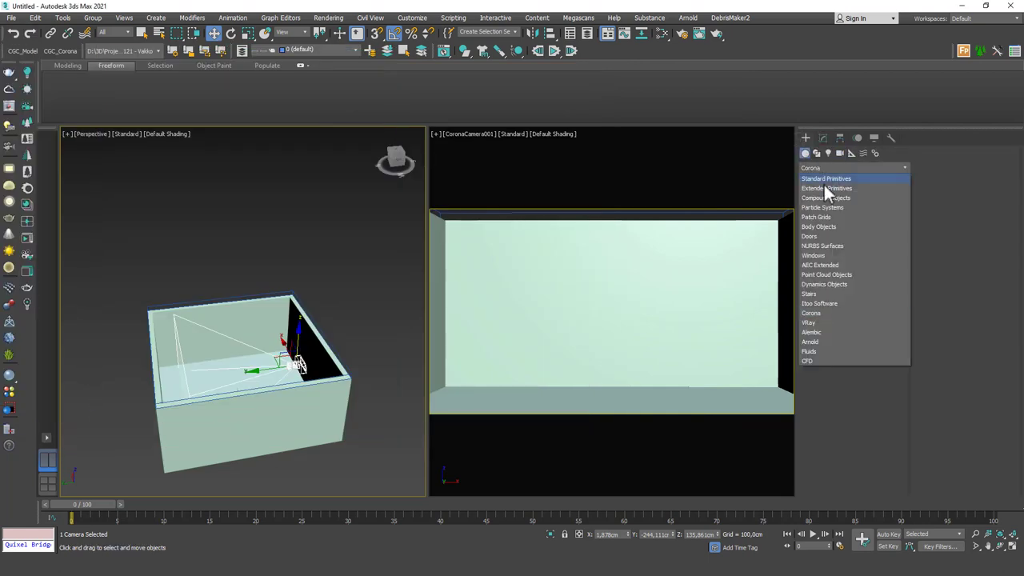
click(828, 178)
click(832, 202)
alt+middle_drag(300, 368, 214, 347)
drag(201, 333, 237, 366)
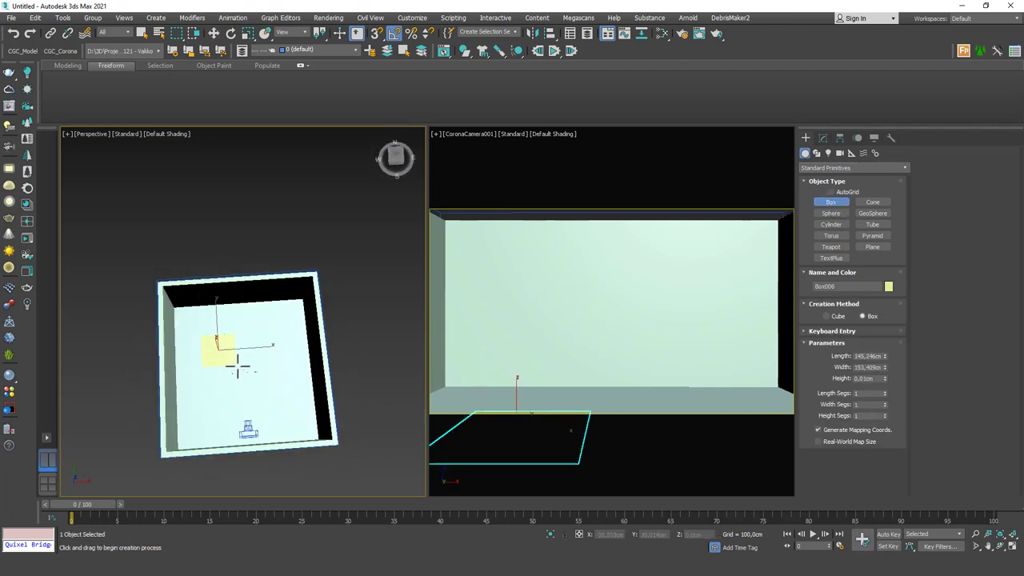
click(224, 347)
right_click(225, 348)
Set the new box's length to 100 cm, width to 90 cm and height to 45 cm
click(823, 138)
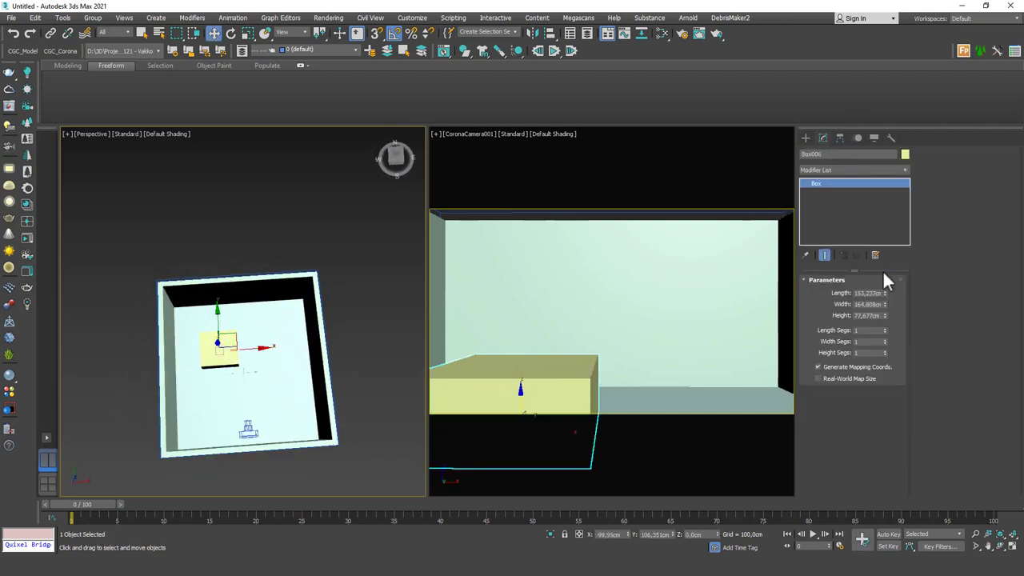
text(80)
key(Tab)
key(Return)
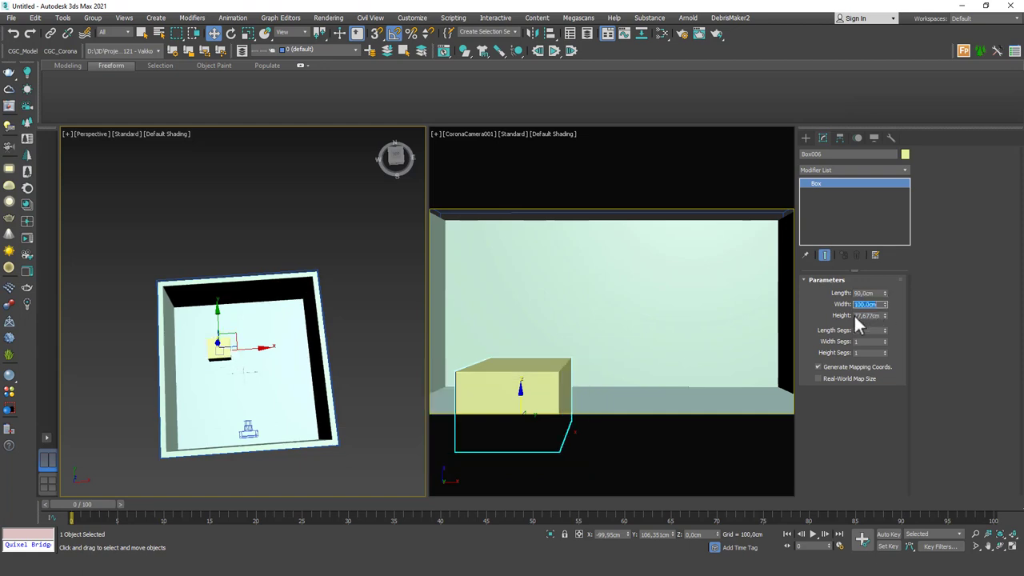
double_click(867, 294)
text(100)
double_click(866, 305)
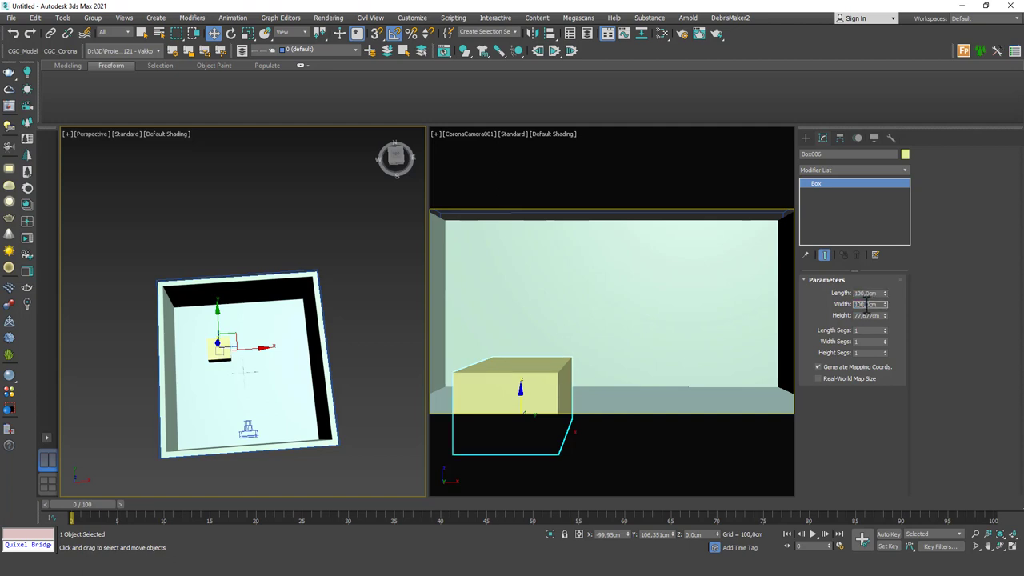
text(4)
key(Return)
double_click(877, 316)
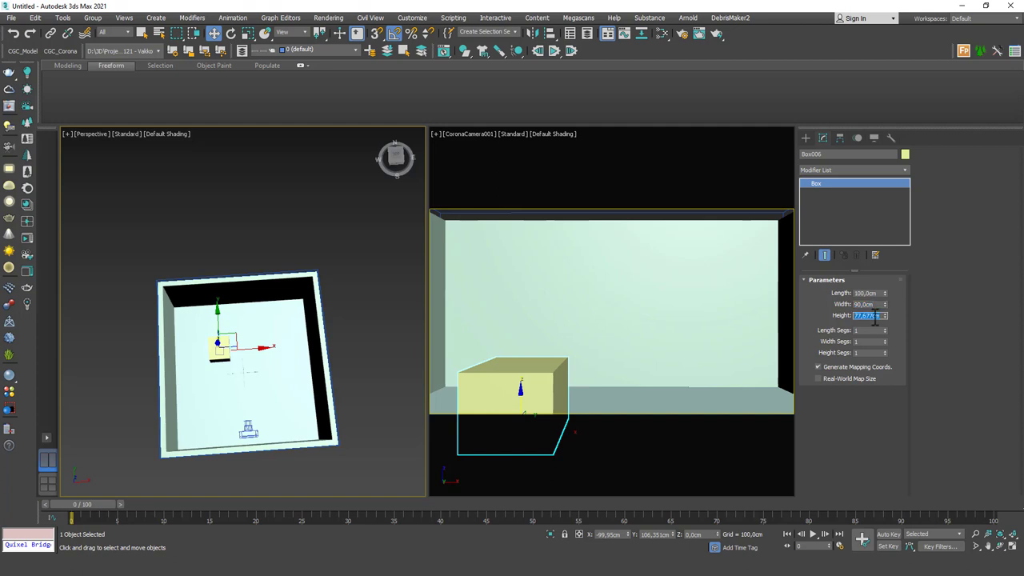
text(45)
key(Return)
Move the seat box toward the back wall to about X -97, Y 201 cm and set its width to 95 cm
drag(229, 355, 236, 322)
scroll(235, 324, up, 6)
scroll(233, 328, down, 6)
key(e)
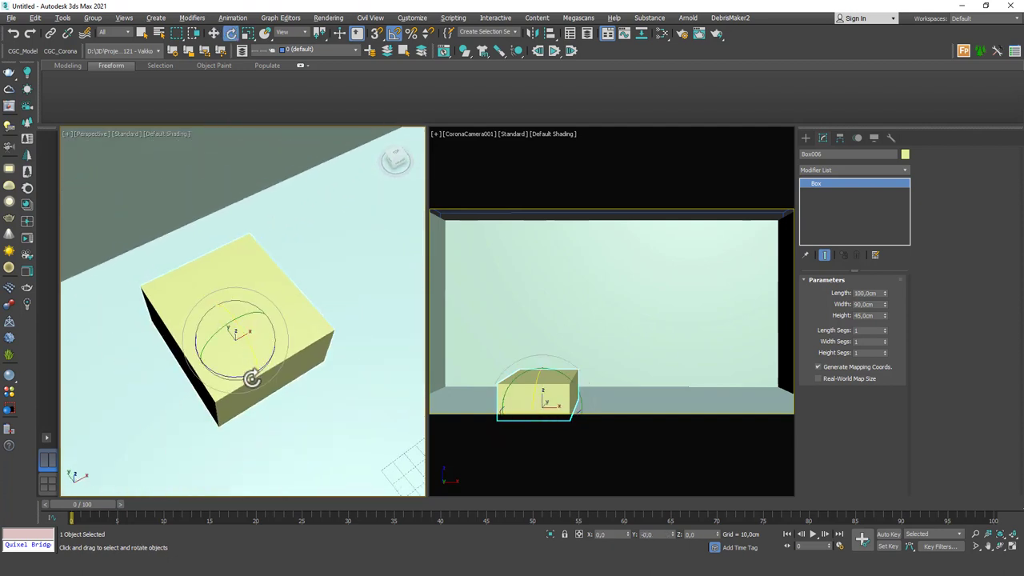
click(873, 304)
text(95)
key(Return)
alt+middle_drag(435, 306, 228, 320)
alt+middle_drag(283, 365, 219, 313)
Copy the seat box straight up so the copy sits on top of it at Z 45 cm
key(w)
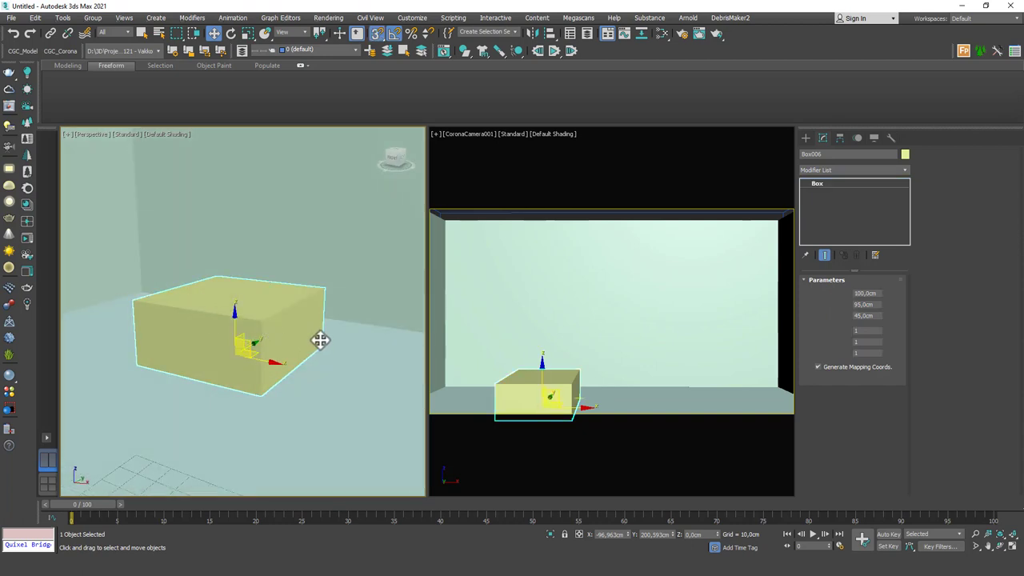
shift+drag(320, 333, 324, 285)
click(513, 328)
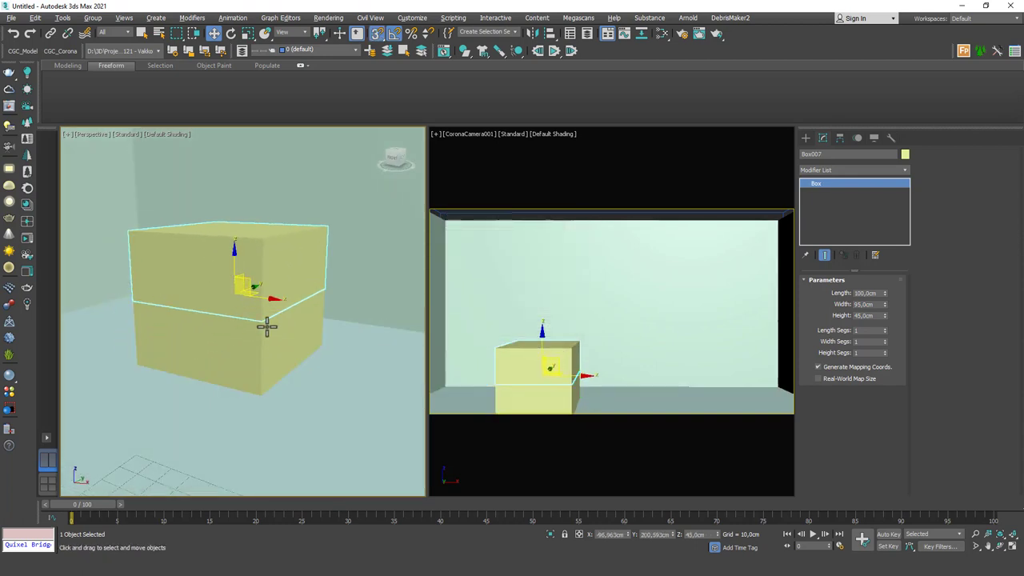
Add an Edit Poly modifier to the upper box and select its front polygon
alt+middle_drag(264, 322, 400, 288)
click(844, 167)
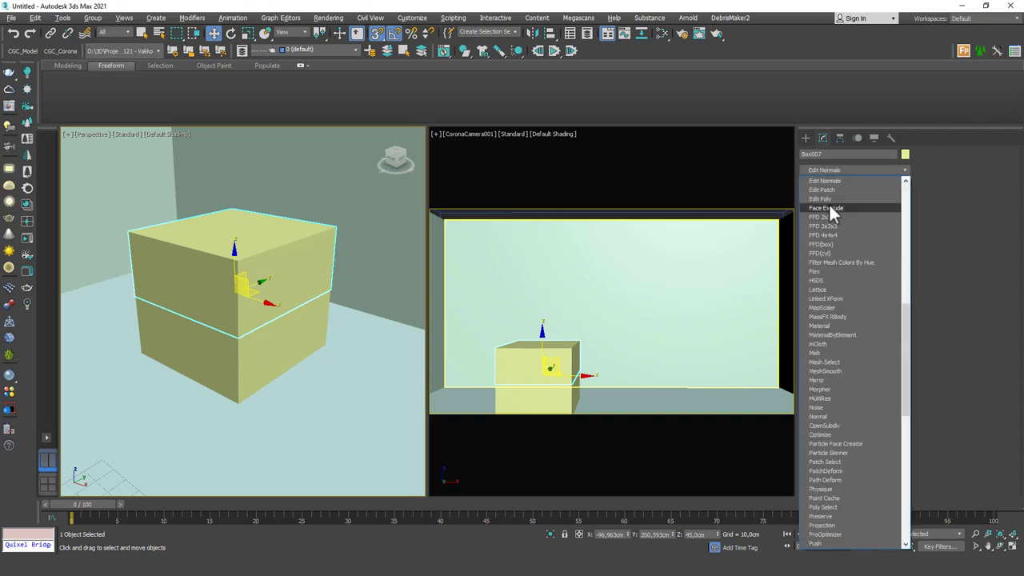
click(829, 196)
key(4)
click(210, 303)
middle_drag(206, 270, 203, 293)
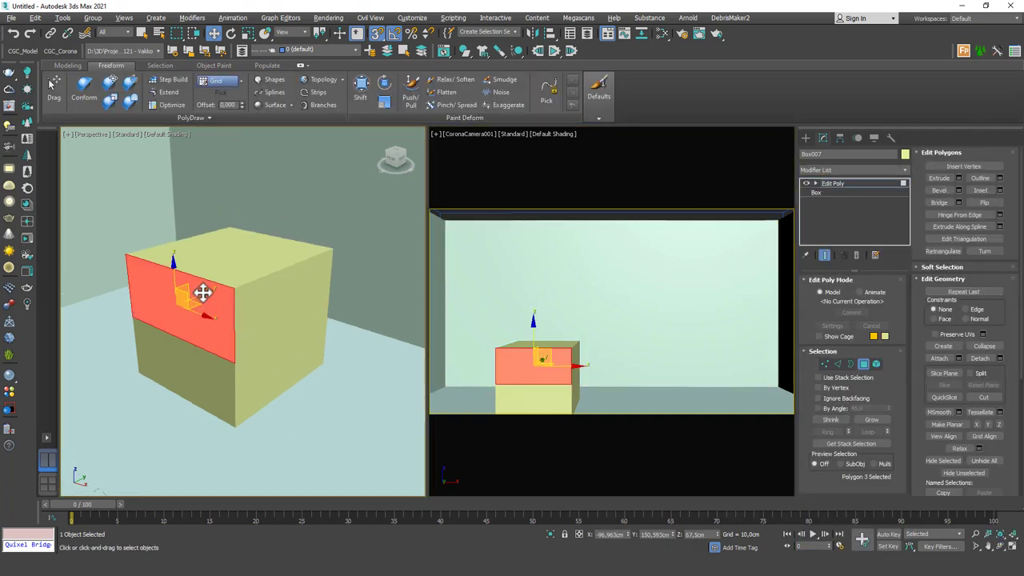
Push the upper box's front polygon back with snapping so only a thin backrest remains along the seat's rear edge
key(F2)
key(F2)
key(4)
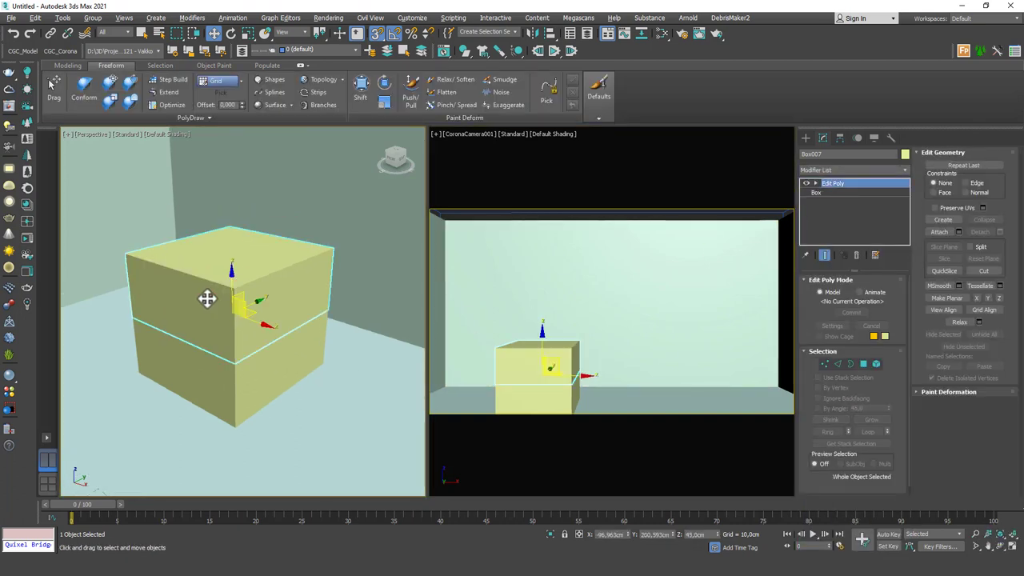
key(4)
key(s)
drag(203, 293, 280, 254)
key(F2)
key(4)
Select the seat and backrest together and rotate the armchair about 25 degrees around Z
mouse_move(245, 338)
alt+middle_down()
mouse_move(270, 344)
mouse_move(279, 333)
mouse_move(233, 327)
alt+middle_up()
ctrl+click(263, 351)
key(e)
drag(237, 334, 239, 308)
key(w)
alt+middle_drag(235, 307, 251, 331)
Copy only the seat box to the open floor on the armchair's right side
click(233, 341)
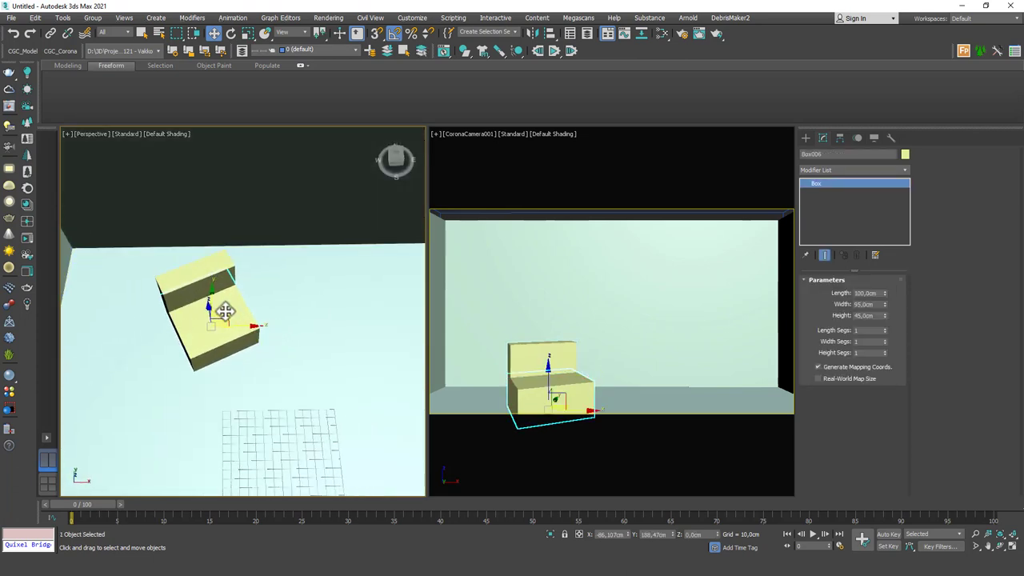
shift+drag(224, 311, 395, 333)
click(517, 330)
Rotate the copied box square with the room and move it to about X 62, Y 129 cm
key(e)
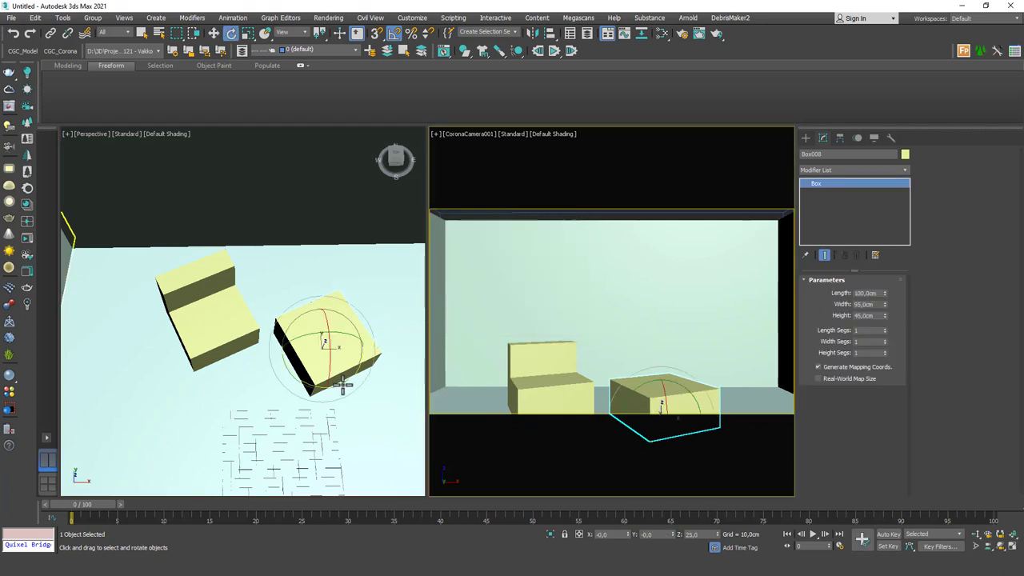
drag(342, 384, 331, 391)
key(w)
mouse_move(339, 331)
mouse_down()
mouse_move(338, 361)
mouse_move(339, 350)
mouse_up()
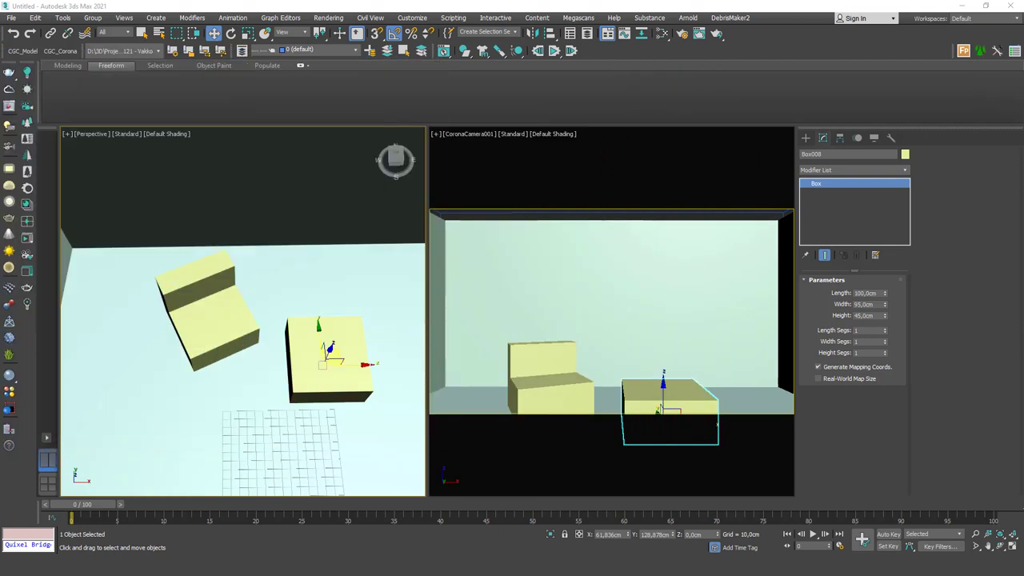
In a top view with edged faces, create a box about 48 × 316 × 68 cm in front of the back wall
click(805, 139)
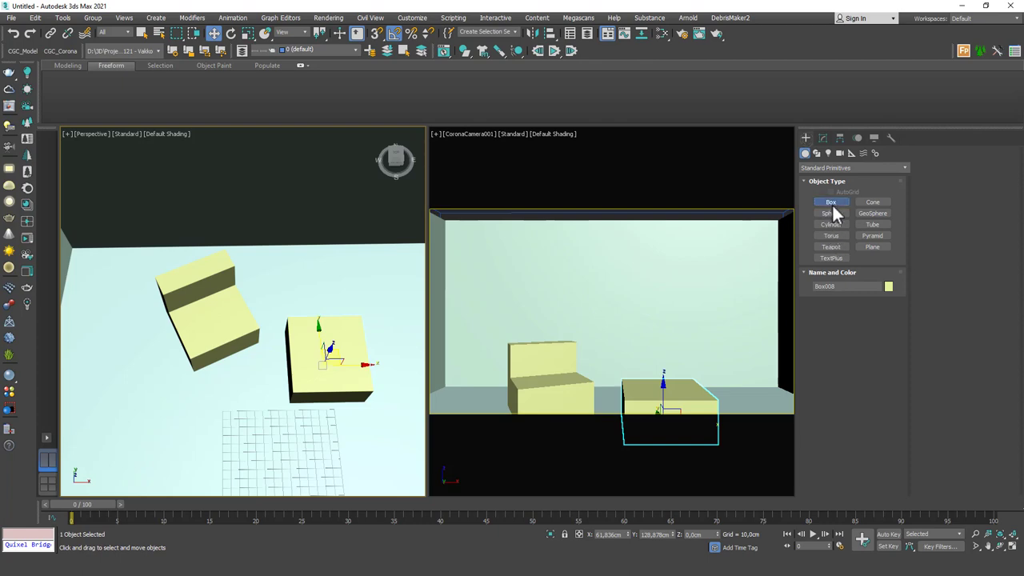
click(831, 203)
mouse_move(257, 343)
alt+middle_down()
mouse_move(233, 328)
mouse_move(258, 350)
alt+middle_up()
key(t)
key(z)
scroll(259, 307, down, 12)
scroll(254, 318, up, 3)
mouse_move(225, 267)
middle_down()
mouse_move(256, 320)
mouse_move(232, 295)
middle_up()
key(F4)
middle_drag(265, 336, 255, 316)
scroll(255, 315, up, 2)
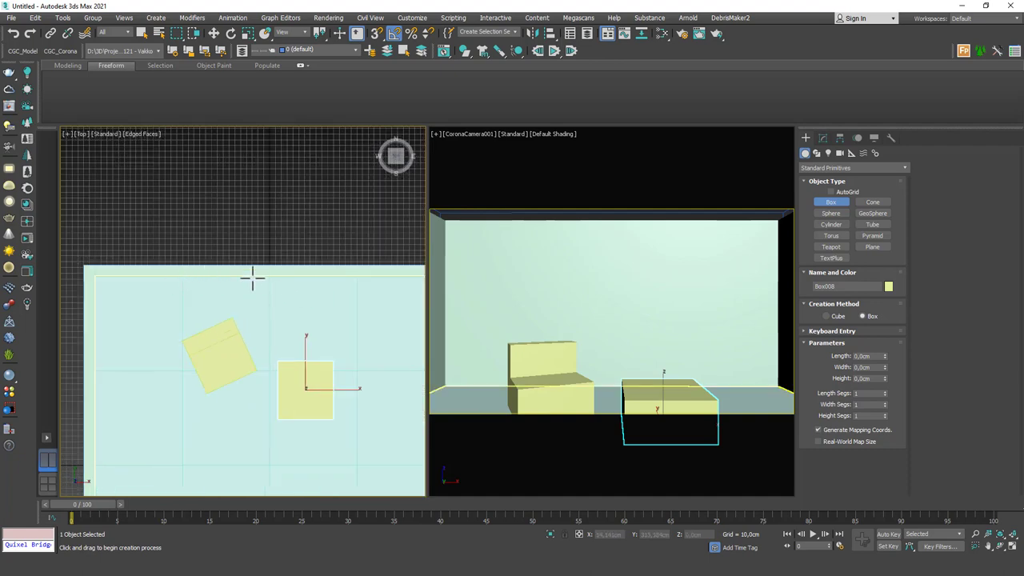
drag(187, 277, 371, 303)
click(370, 260)
key(w)
alt+middle_drag(355, 279, 192, 283)
Set the back-wall box's width to 350 cm, height to 250 cm and length to 30 cm
click(822, 137)
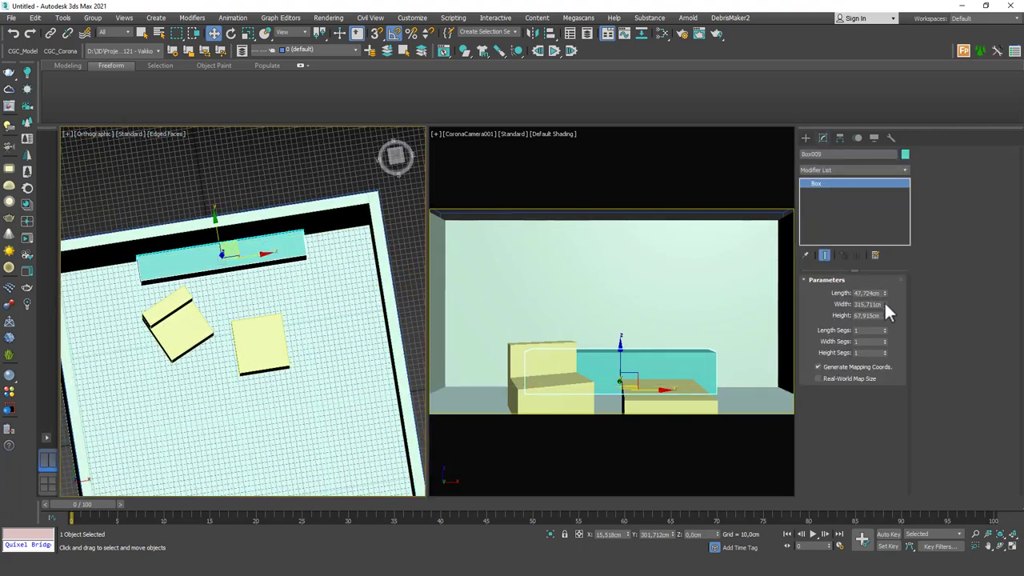
drag(885, 315, 885, 296)
double_click(877, 304)
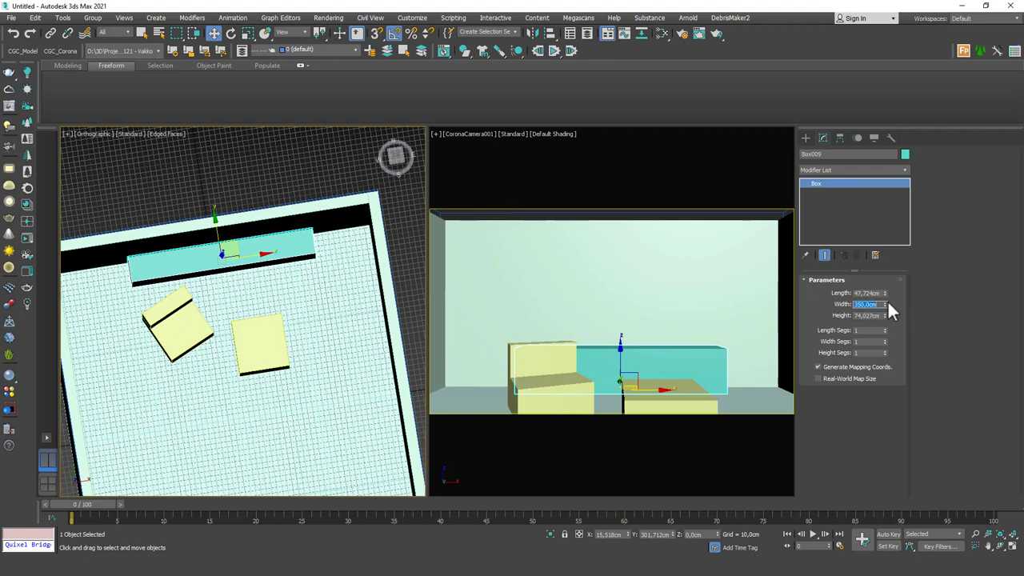
click(880, 316)
text(200)
key(Return)
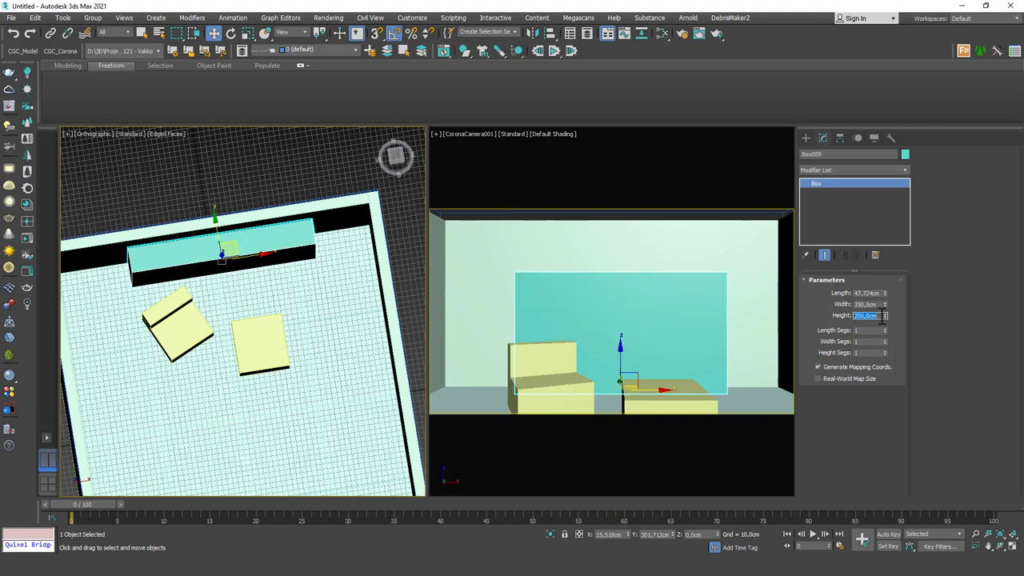
text(250)
key(Return)
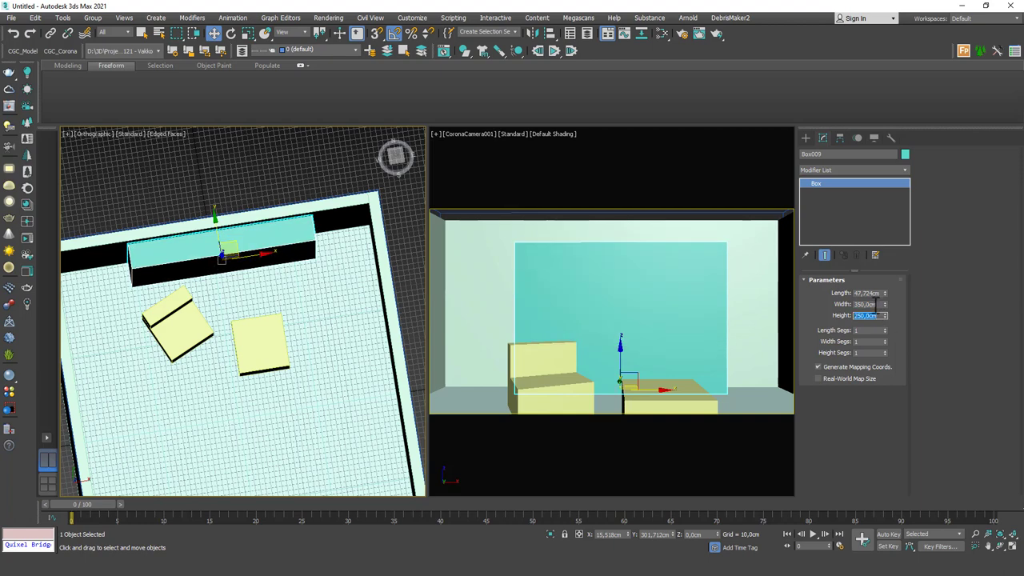
click(878, 293)
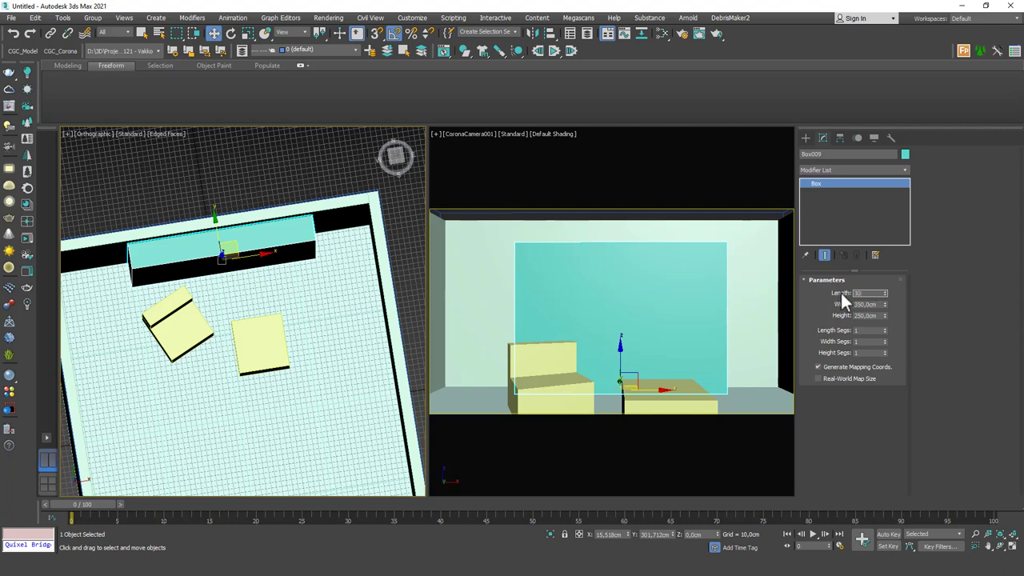
key(Return)
Align the box to the back wall center to center along X only and apply it
alt+middle_drag(170, 293, 201, 290)
key(t)
key(z)
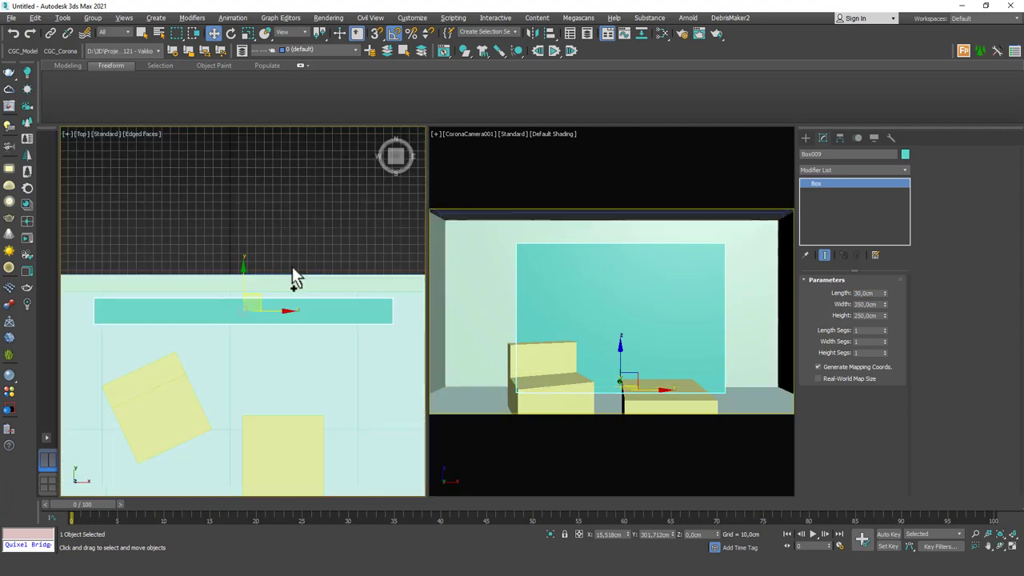
key(alt+a)
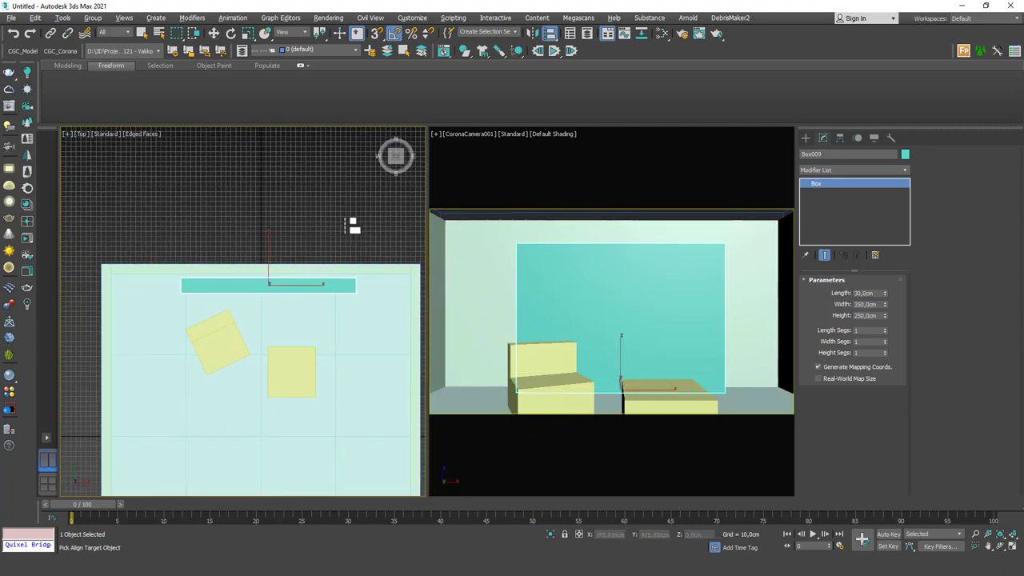
click(363, 270)
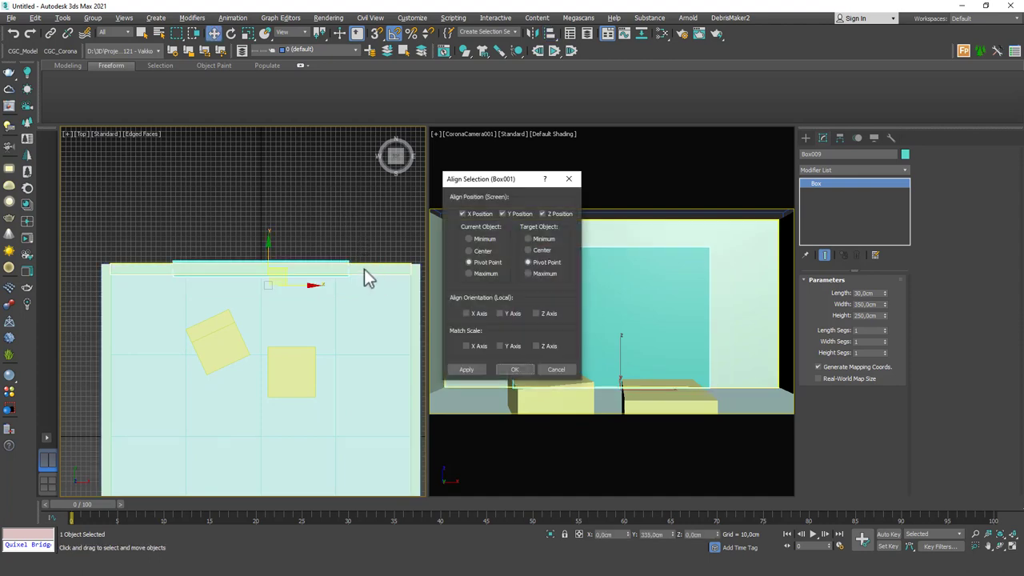
drag(478, 181, 417, 140)
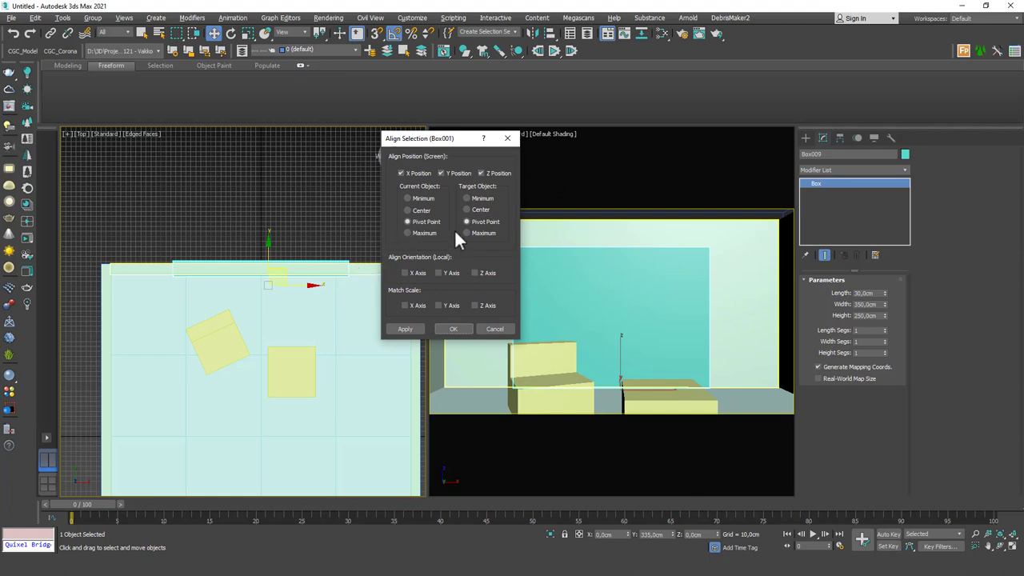
click(461, 174)
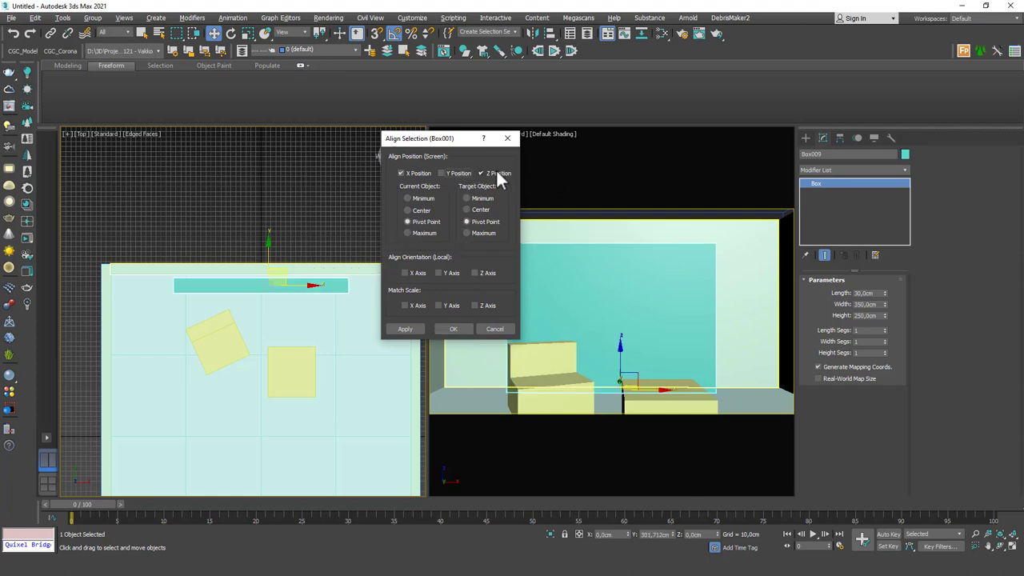
click(419, 210)
click(406, 328)
Align the box's Y maximum to the back wall's Y minimum so it sits flush against the wall
click(456, 173)
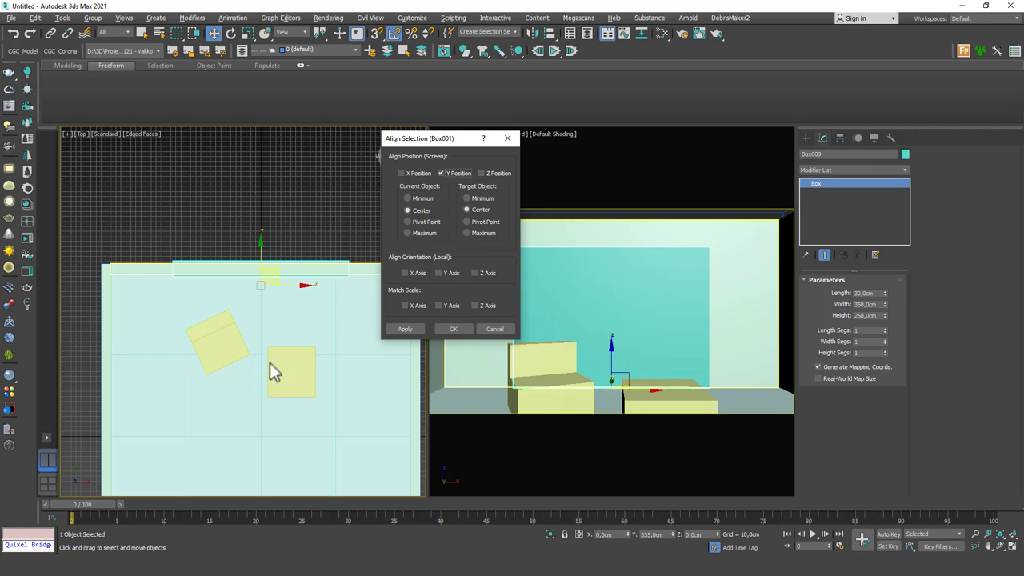
click(432, 233)
click(476, 197)
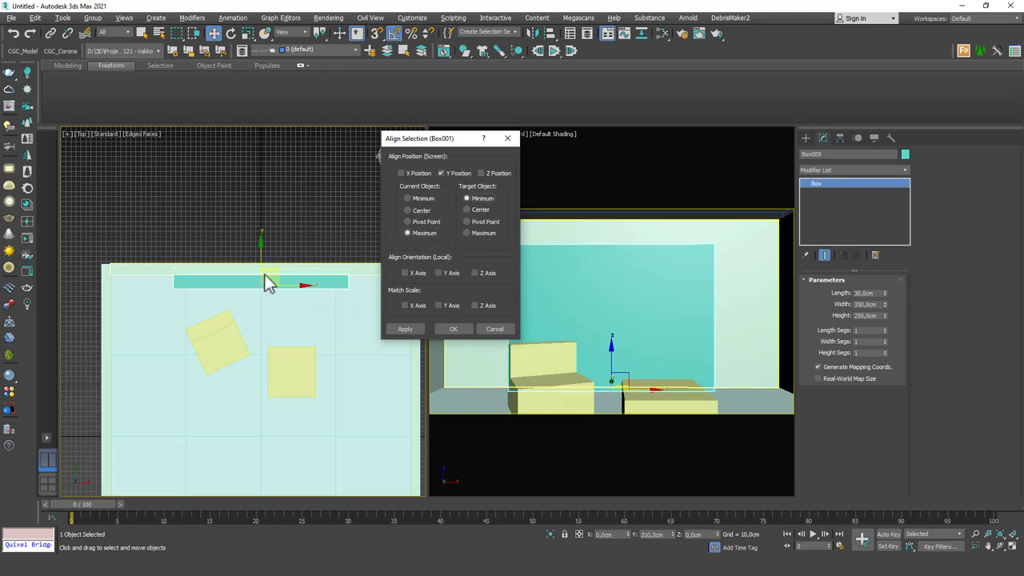
click(453, 328)
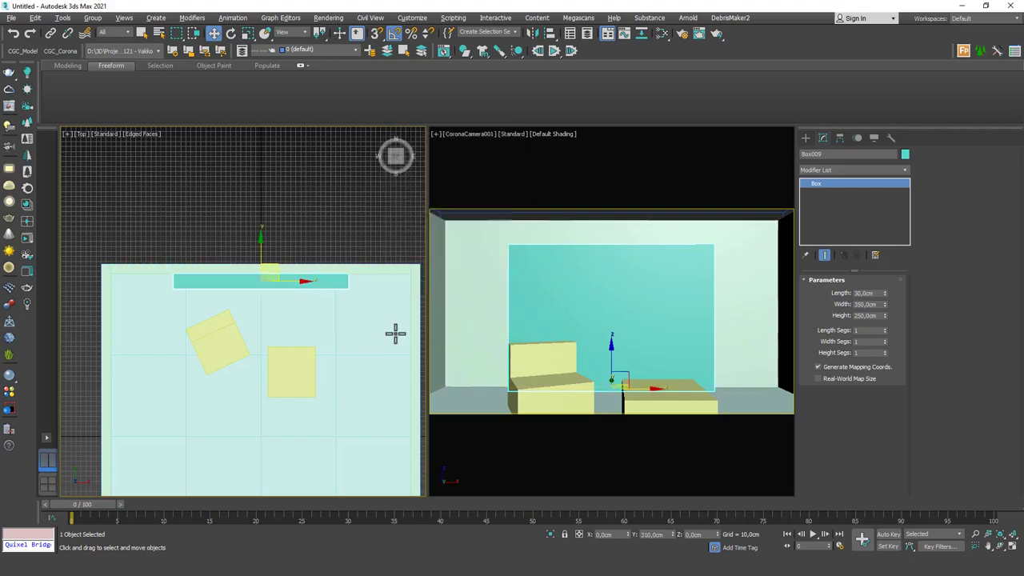
Move the Corona camera closer to the furniture and lower, to about Y -207 cm and Z 103 cm, and deselect it
alt+middle_drag(301, 339, 332, 270)
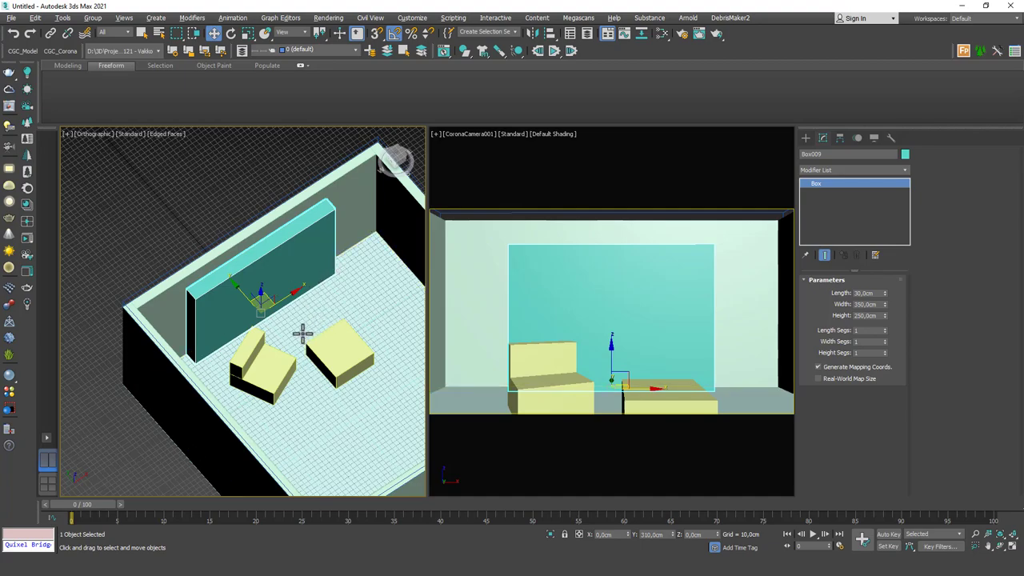
alt+middle_drag(299, 331, 276, 338)
alt+middle_drag(285, 291, 295, 322)
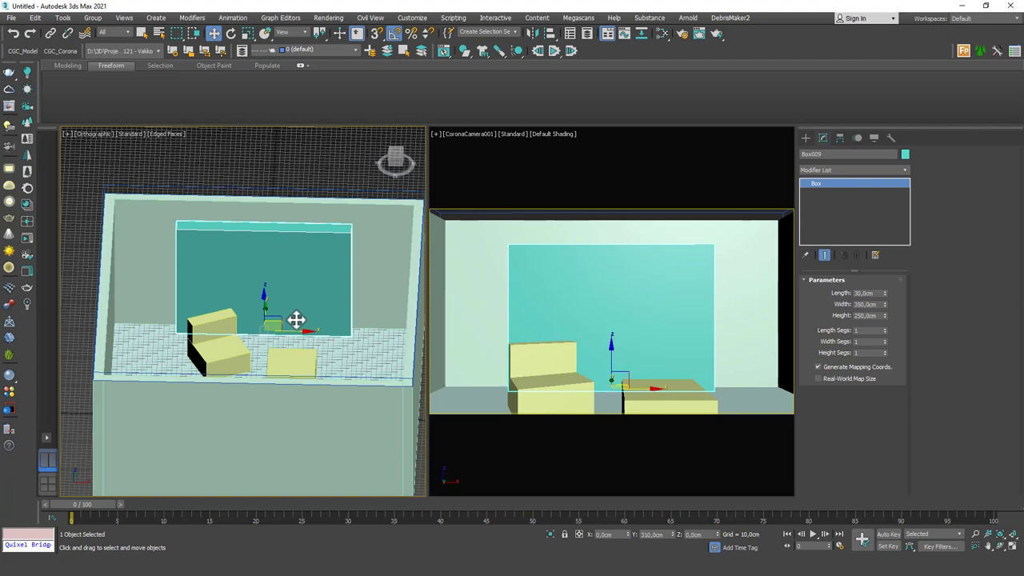
alt+middle_drag(288, 346, 265, 364)
drag(2, 154, 478, 208)
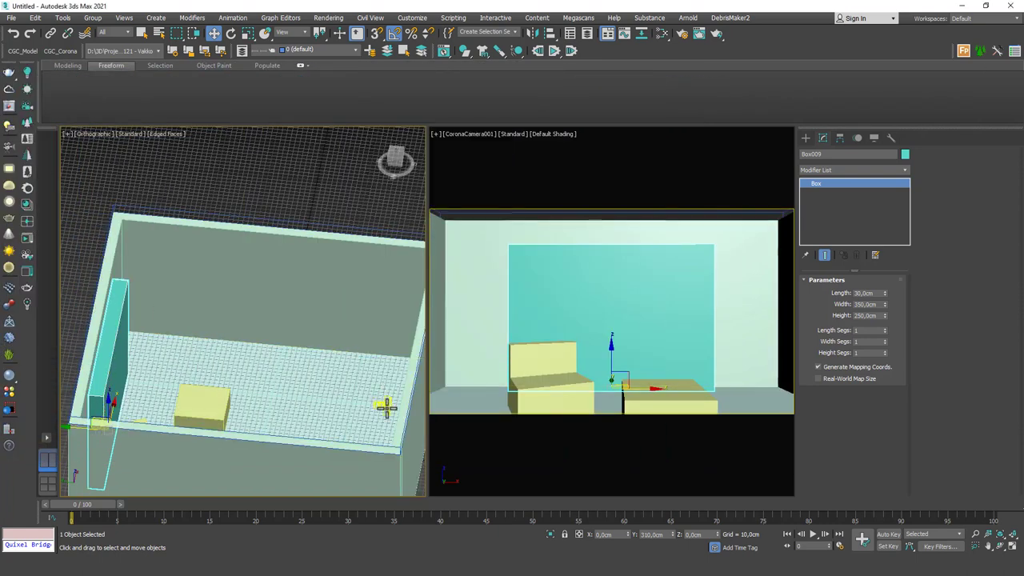
click(383, 404)
alt+middle_drag(370, 402, 306, 422)
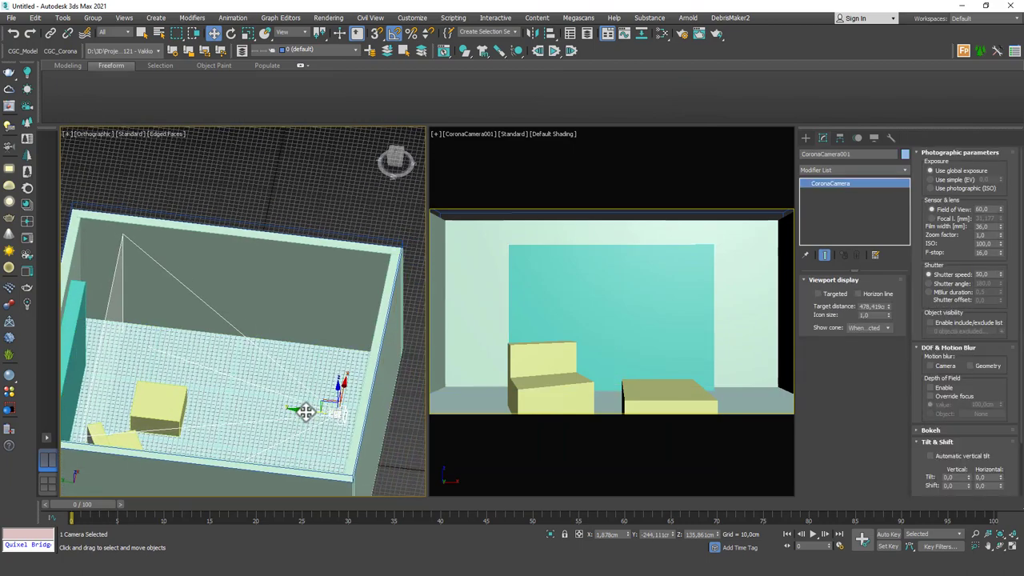
drag(306, 413, 270, 405)
alt+middle_drag(317, 412, 299, 368)
drag(300, 368, 302, 384)
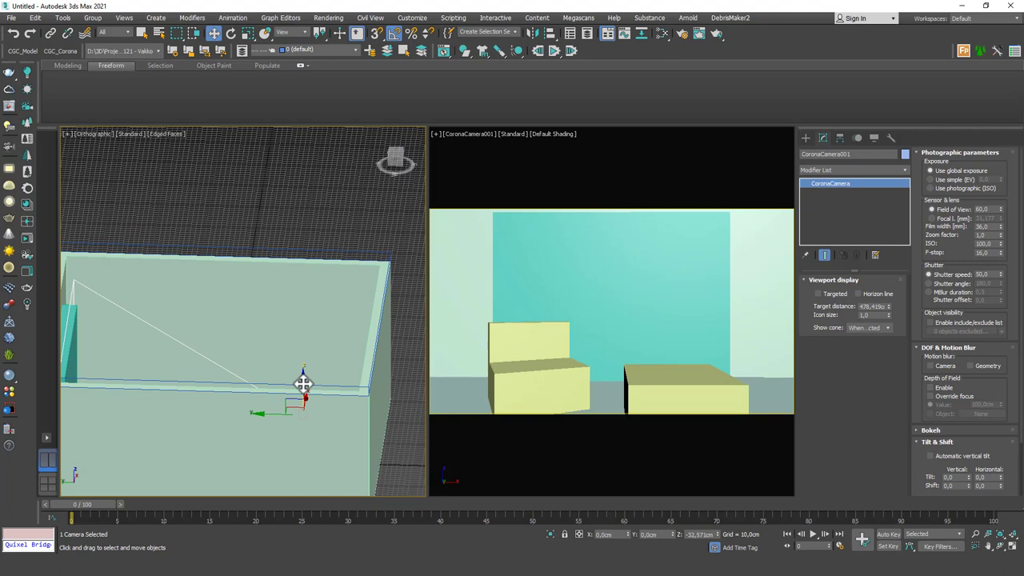
drag(267, 413, 286, 417)
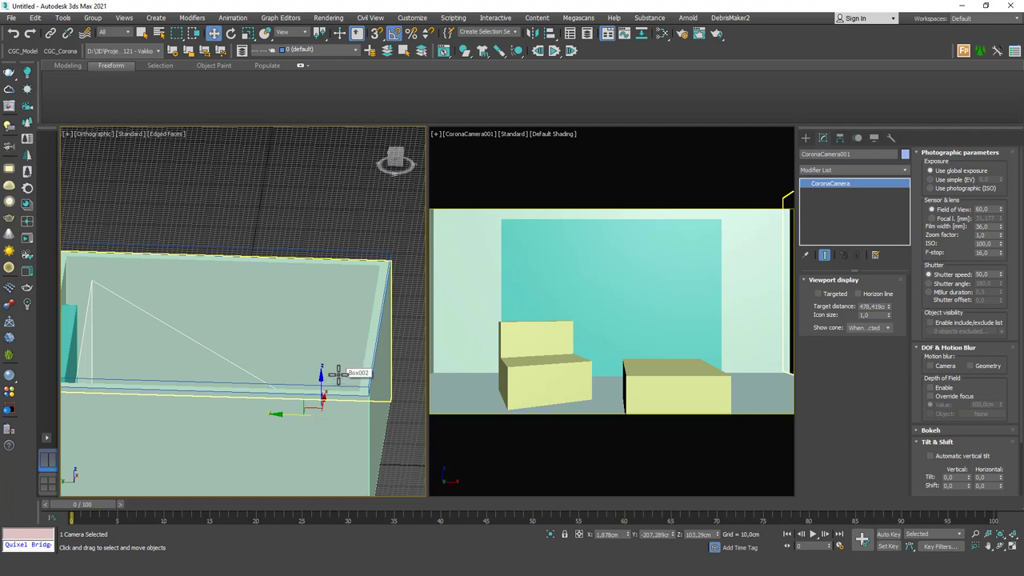
click(317, 238)
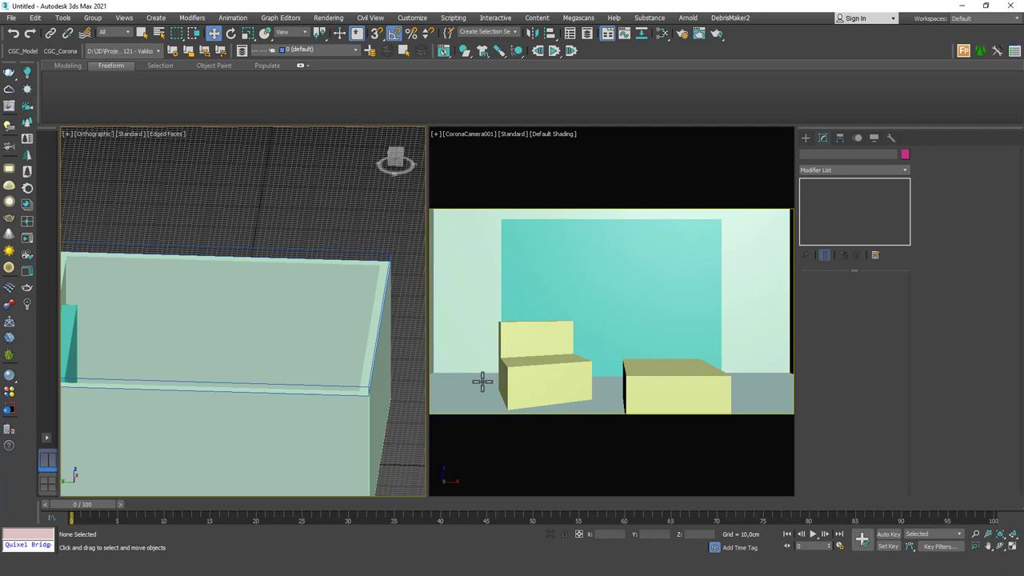
click(537, 380)
click(535, 342)
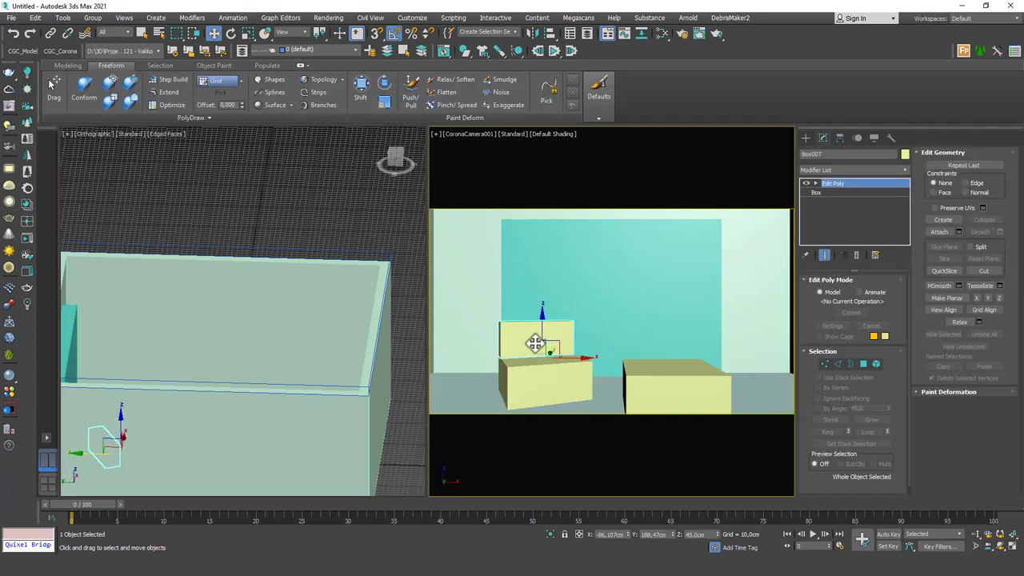
click(570, 372)
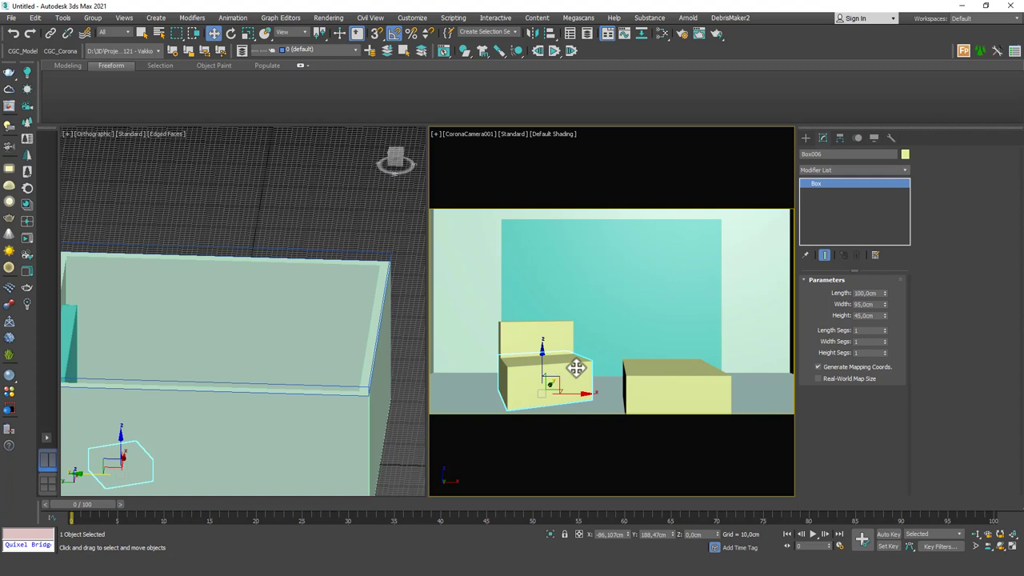
click(648, 384)
click(550, 344)
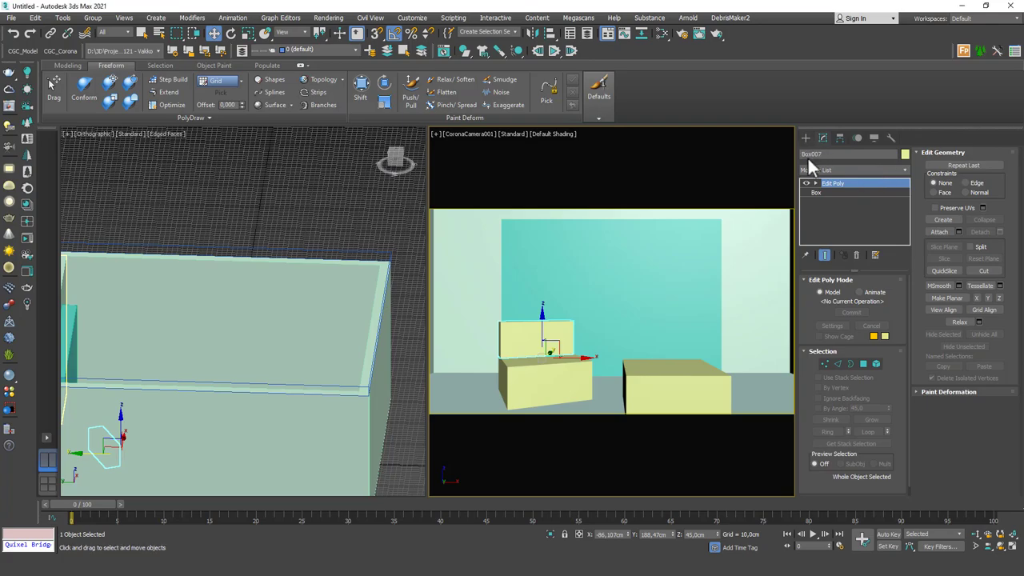
With vertex snapping on, start a Line spline at one floor corner of the back wall and follow it to the wall unit's near side
click(806, 138)
click(817, 153)
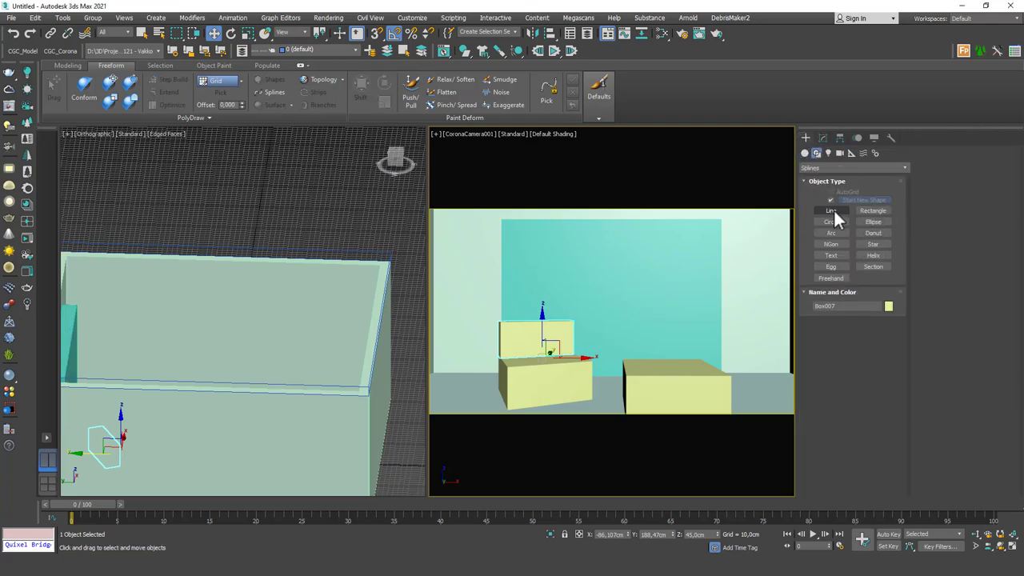
click(831, 210)
alt+middle_drag(311, 324, 235, 365)
middle_drag(144, 393, 114, 288)
scroll(133, 317, up, 3)
key(s)
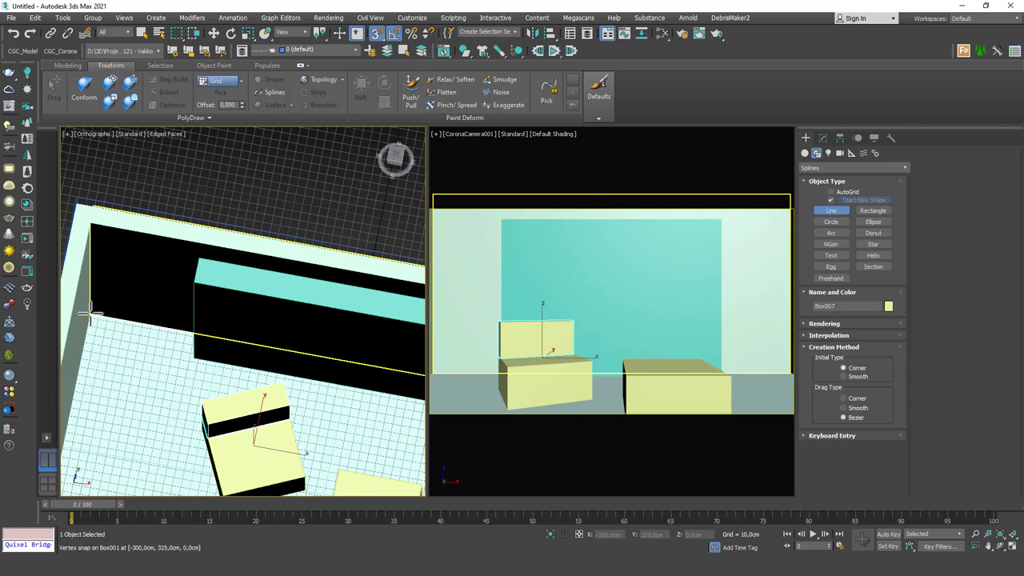
click(92, 314)
alt+middle_drag(158, 327, 208, 331)
click(191, 300)
click(206, 326)
Continue the line along the unit's front base edge, around its other side and to the opposite wall corner, and finish the spline
middle_drag(384, 240, 209, 356)
mouse_move(273, 328)
alt+middle_down()
mouse_move(265, 352)
mouse_move(252, 320)
mouse_move(258, 389)
mouse_move(315, 363)
mouse_move(343, 307)
alt+middle_up()
key(F3)
click(246, 380)
click(251, 357)
click(346, 231)
right_click(346, 232)
right_click(342, 231)
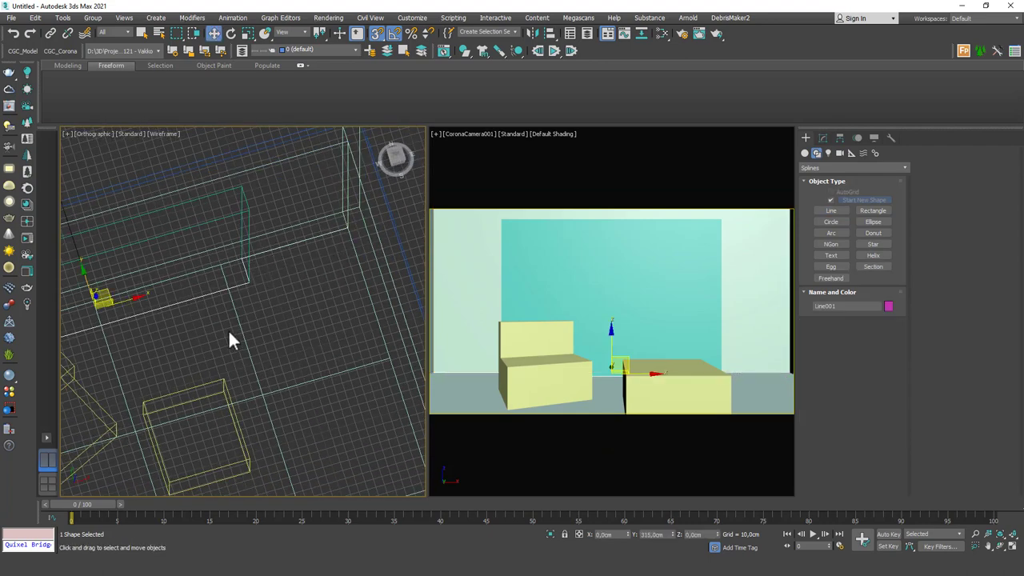
Maximize the viewport as a shaded perspective view of the room and turn vertex snapping off
key(alt+q)
mouse_move(229, 331)
alt+middle_down()
mouse_move(240, 316)
mouse_move(264, 324)
mouse_move(225, 332)
mouse_move(239, 330)
alt+middle_up()
key(alt+q)
key(F3)
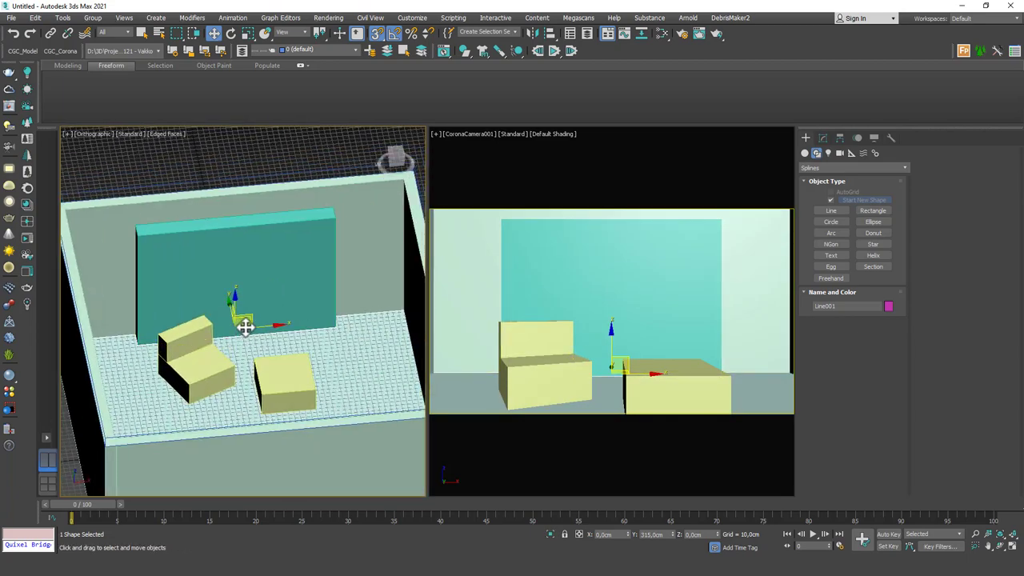
key(alt+w)
key(p)
scroll(411, 293, down, 8)
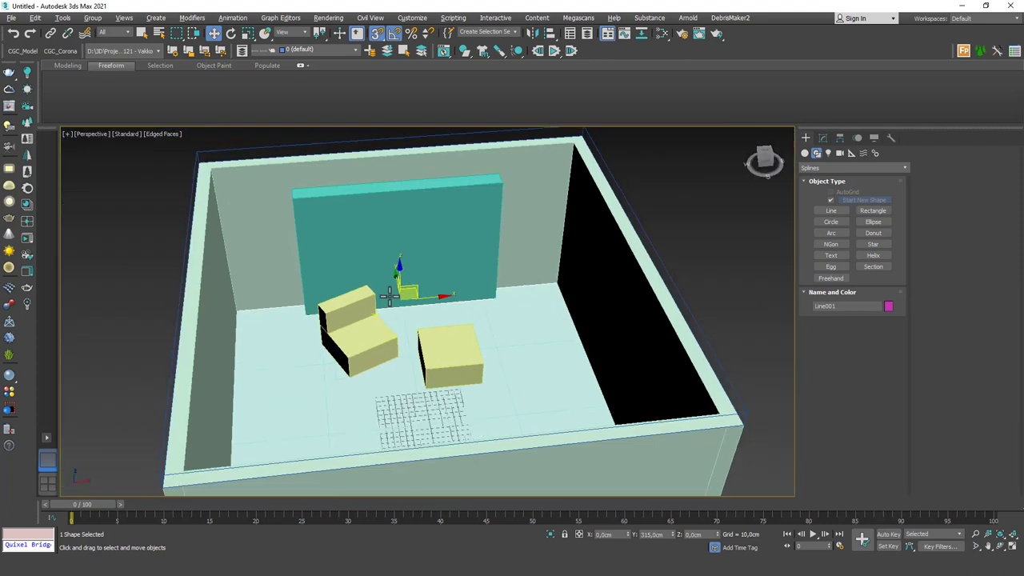
alt+middle_drag(396, 323, 404, 318)
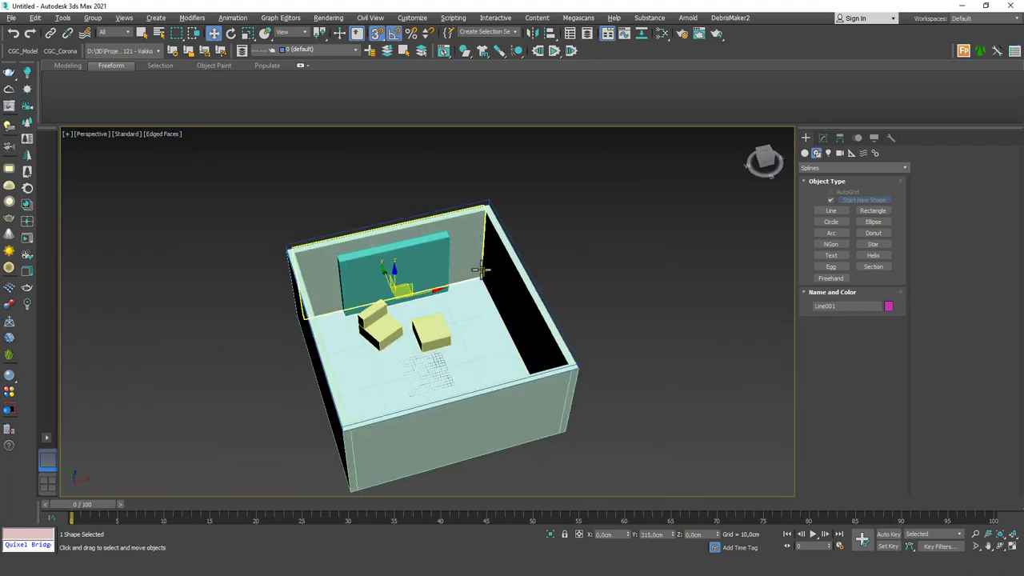
alt+middle_drag(445, 286, 423, 268)
scroll(427, 276, up, 4)
key(s)
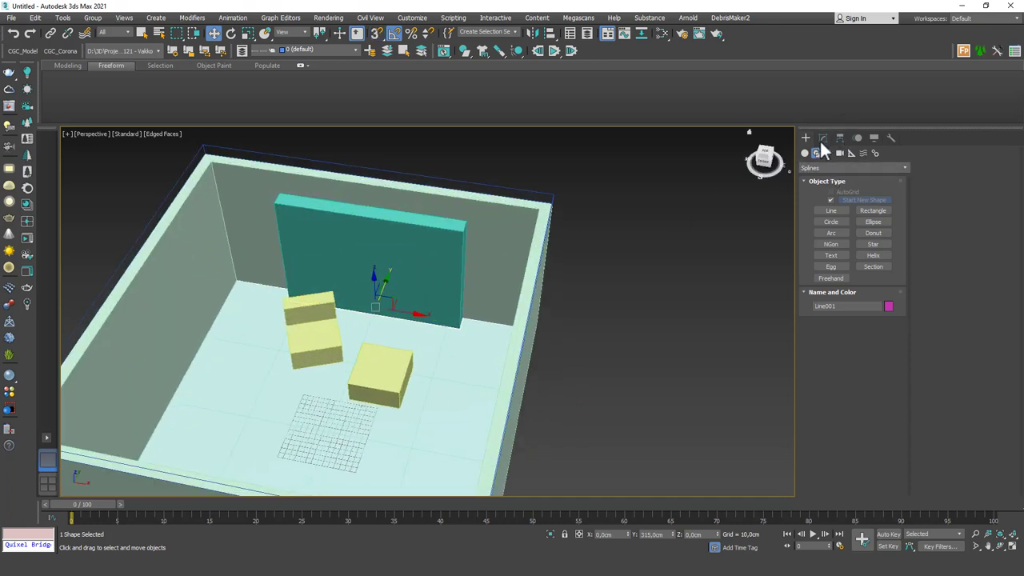
Apply a Sweep modifier to the line that runs along the base of the back wall and unit
click(822, 138)
click(831, 170)
text(sw)
key(Return)
alt+middle_drag(511, 291, 500, 346)
scroll(488, 317, up, 6)
scroll(443, 300, up, 4)
middle_drag(445, 274, 463, 264)
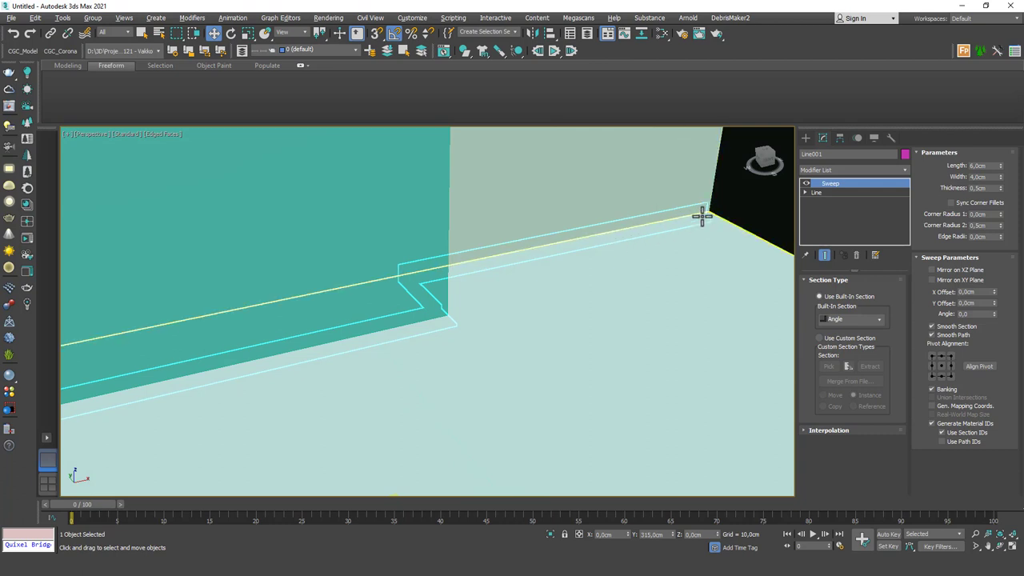
Set the sweep's pivot alignment to the section's lower-left point and turn banking off
key(F3)
key(F3)
click(710, 255)
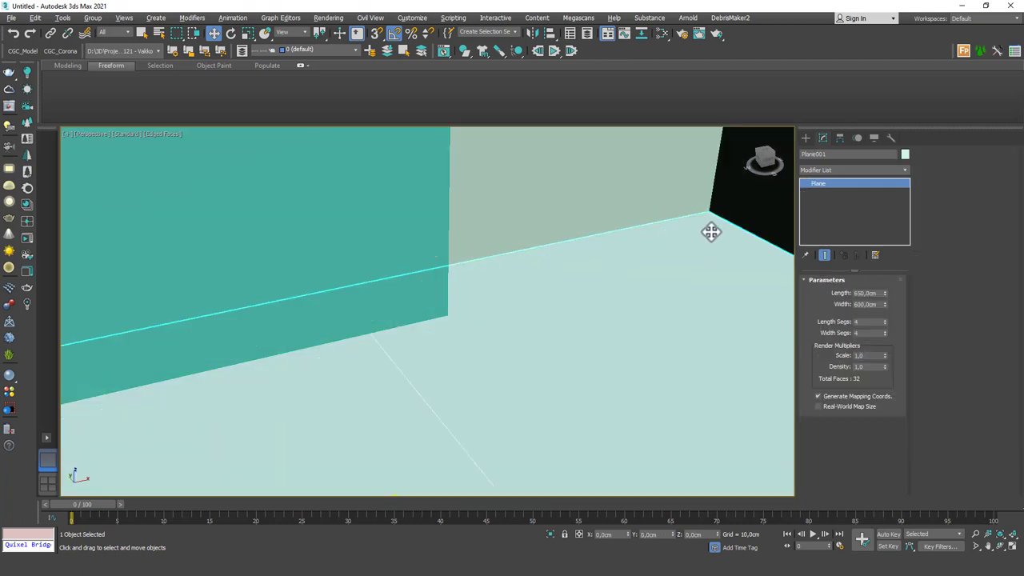
key(ctrl+z)
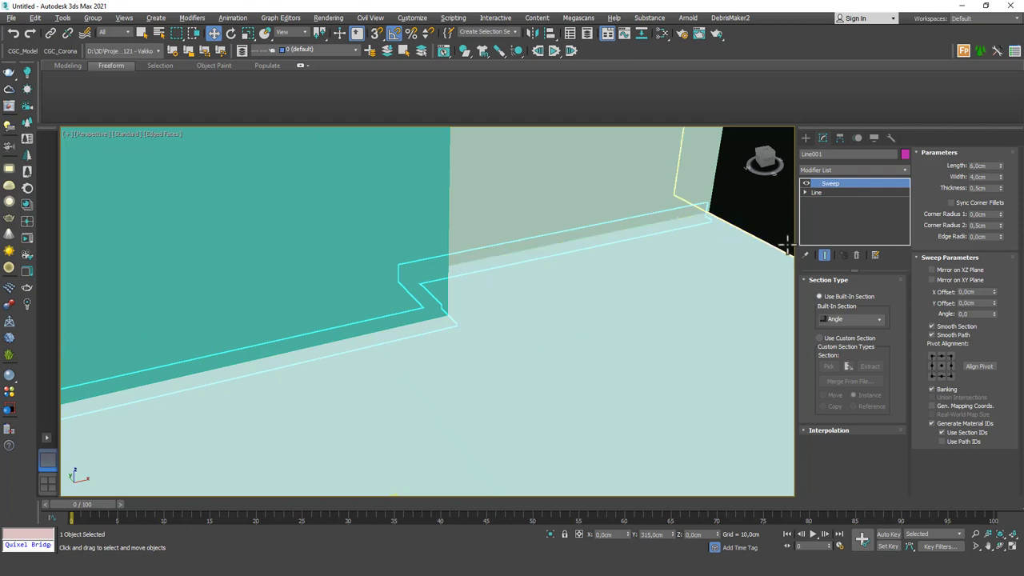
click(951, 357)
click(932, 357)
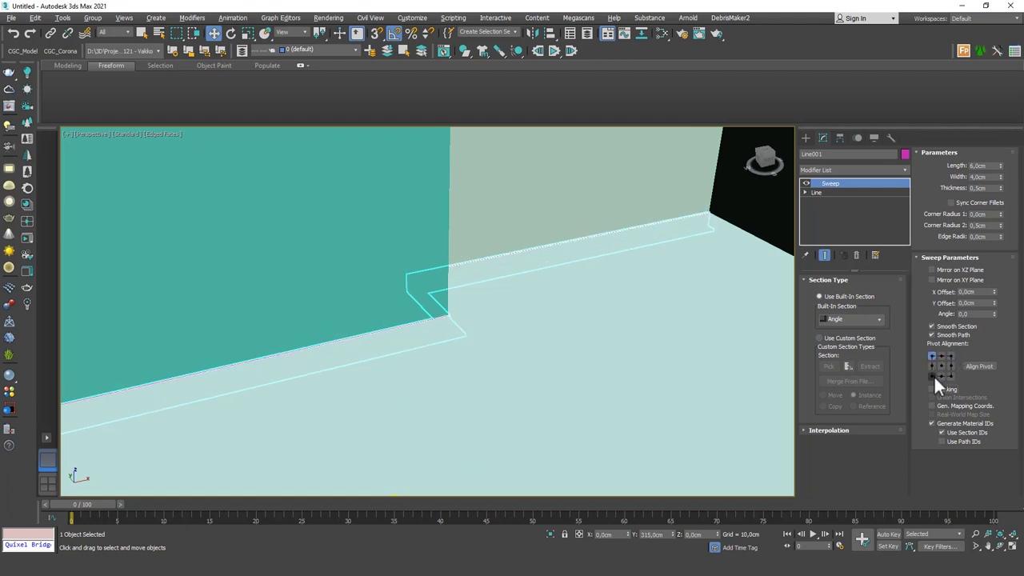
click(933, 376)
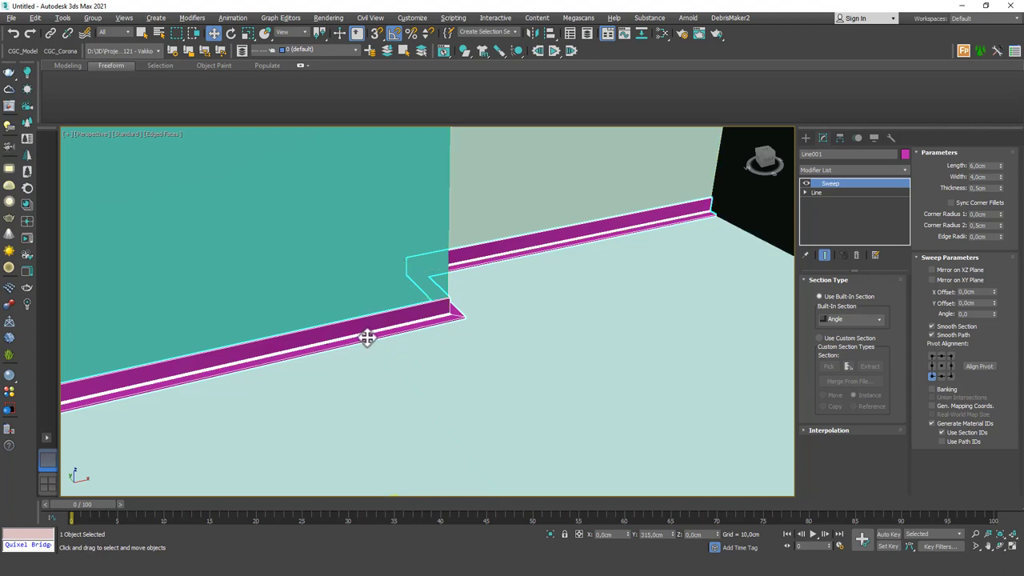
Review the built-in section shapes and switch the sweep to use a custom section
middle_drag(444, 320, 557, 268)
scroll(558, 268, down, 8)
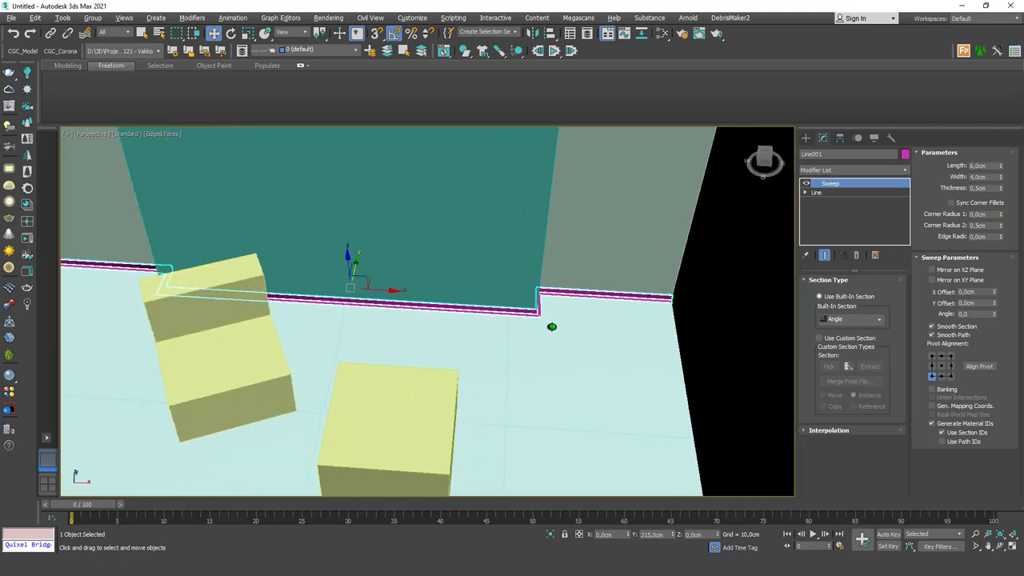
alt+middle_drag(551, 326, 545, 255)
scroll(544, 281, up, 3)
click(866, 320)
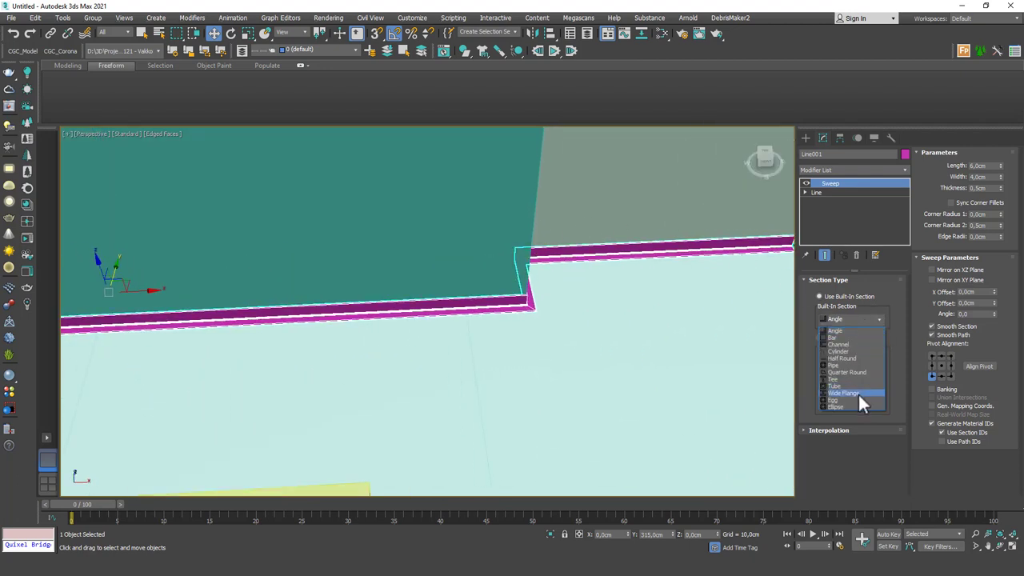
click(857, 321)
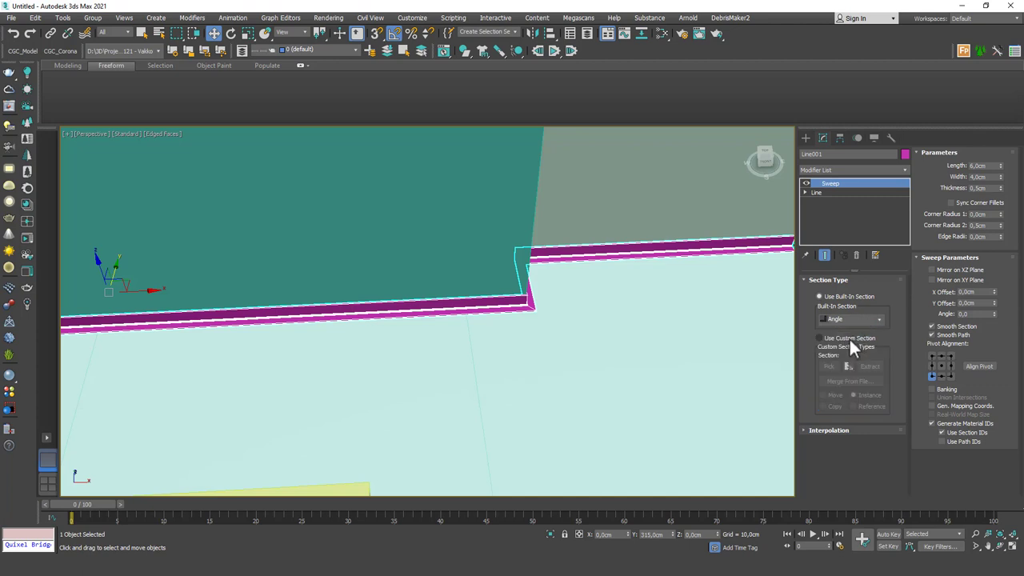
click(849, 336)
Switch to the Left wireframe view and frame the foot of the back-wall unit at floor level
alt+middle_drag(533, 390, 461, 345)
key(f)
key(z)
middle_drag(626, 333, 427, 387)
scroll(547, 364, up, 3)
scroll(545, 327, up, 3)
middle_drag(552, 343, 511, 348)
scroll(505, 369, down, 4)
scroll(512, 388, down, 5)
key(l)
key(z)
middle_drag(491, 353, 541, 349)
scroll(466, 398, down, 7)
scroll(456, 362, up, 8)
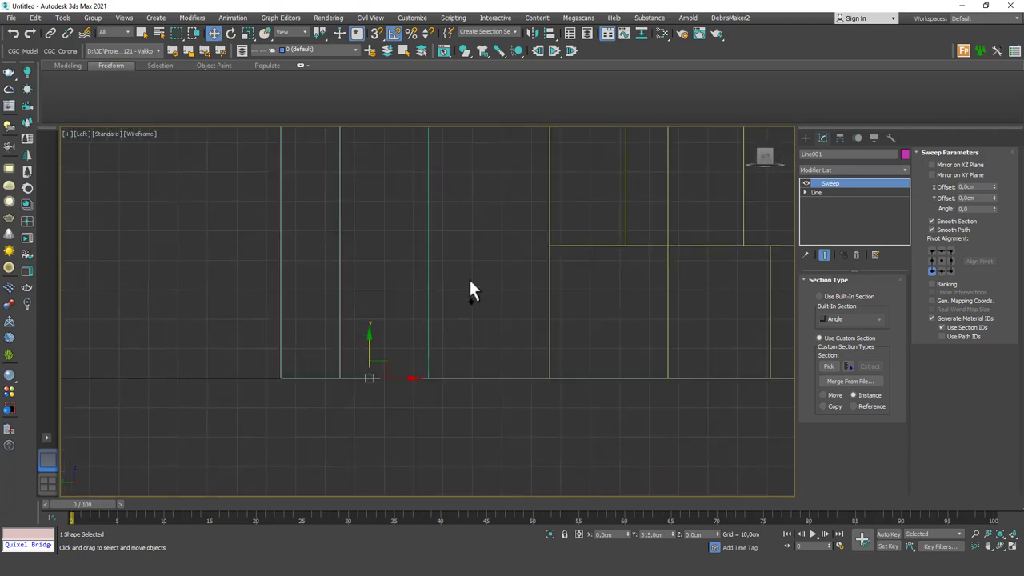
Draw a Rectangle spline about 13.6 cm long and 7.1 cm wide just in front of the back-wall unit's foot
click(805, 137)
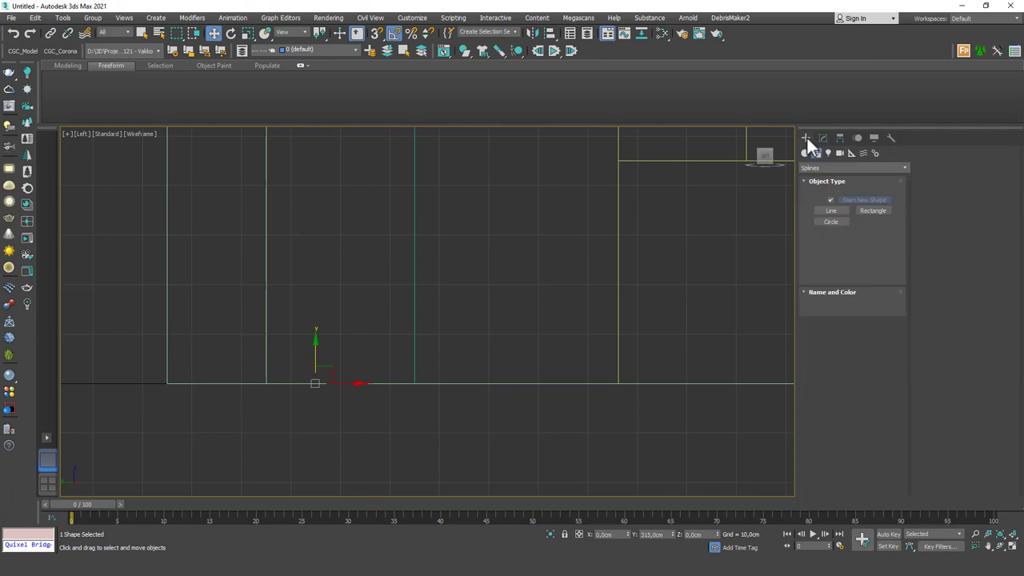
click(833, 210)
click(862, 211)
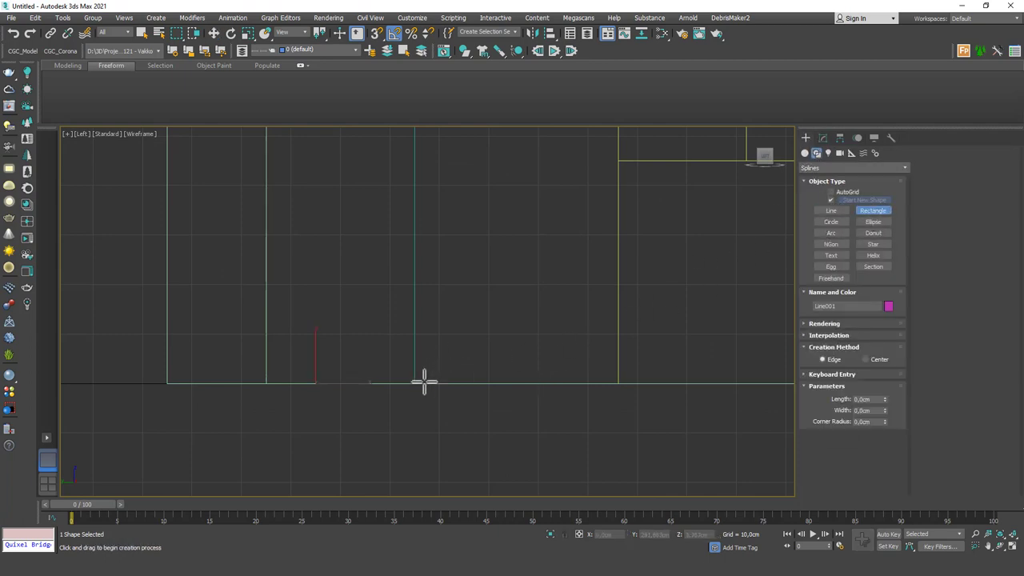
drag(432, 382, 468, 314)
key(w)
click(822, 139)
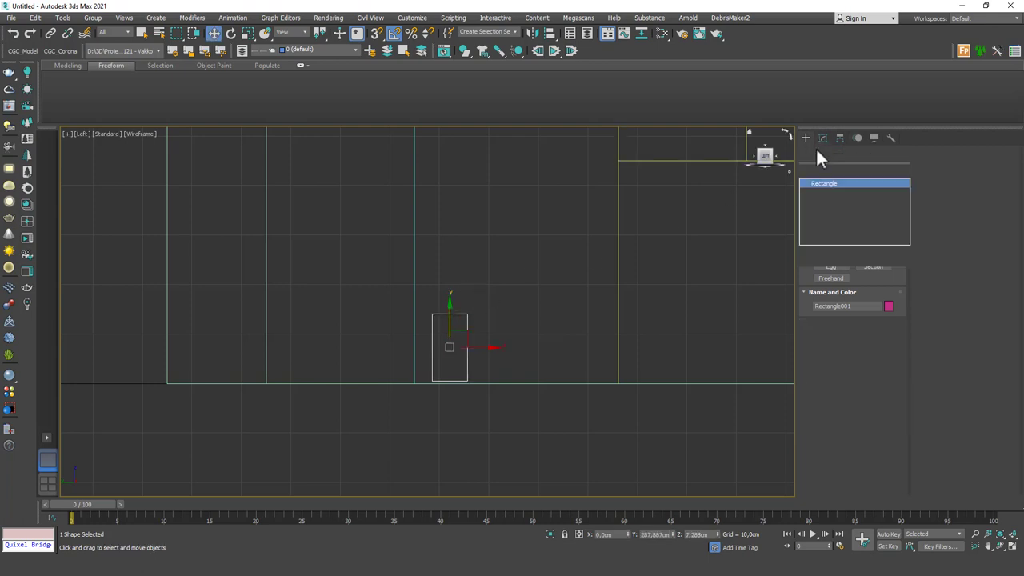
Set the rectangle's length to 10 cm and width to 5 cm
double_click(871, 317)
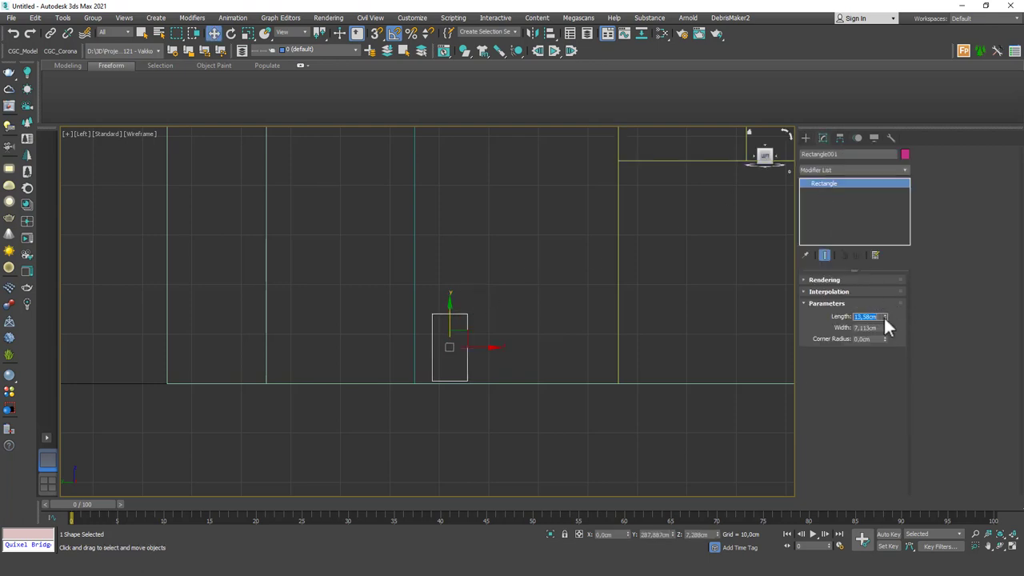
drag(884, 318, 885, 309)
double_click(870, 317)
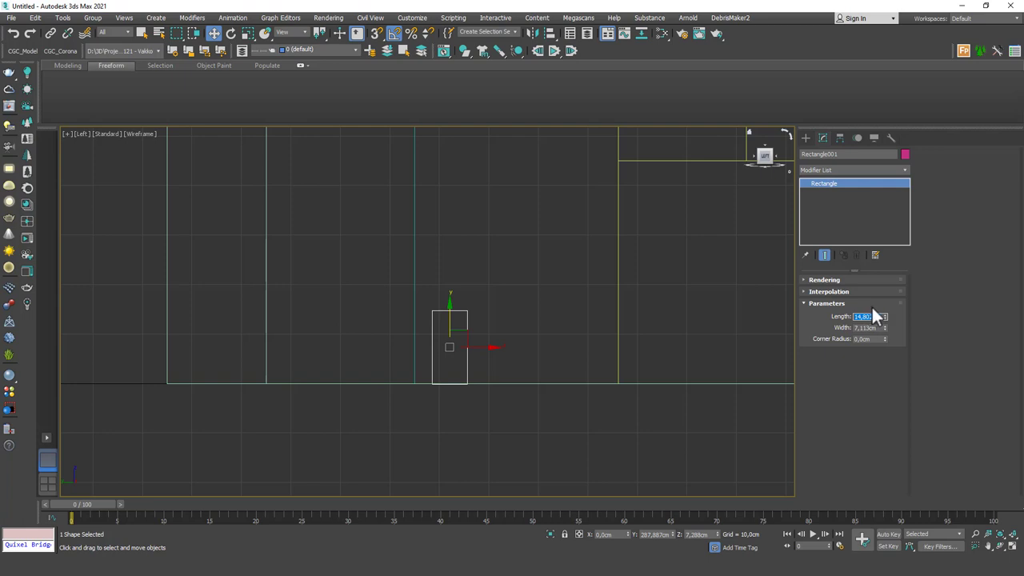
key(Return)
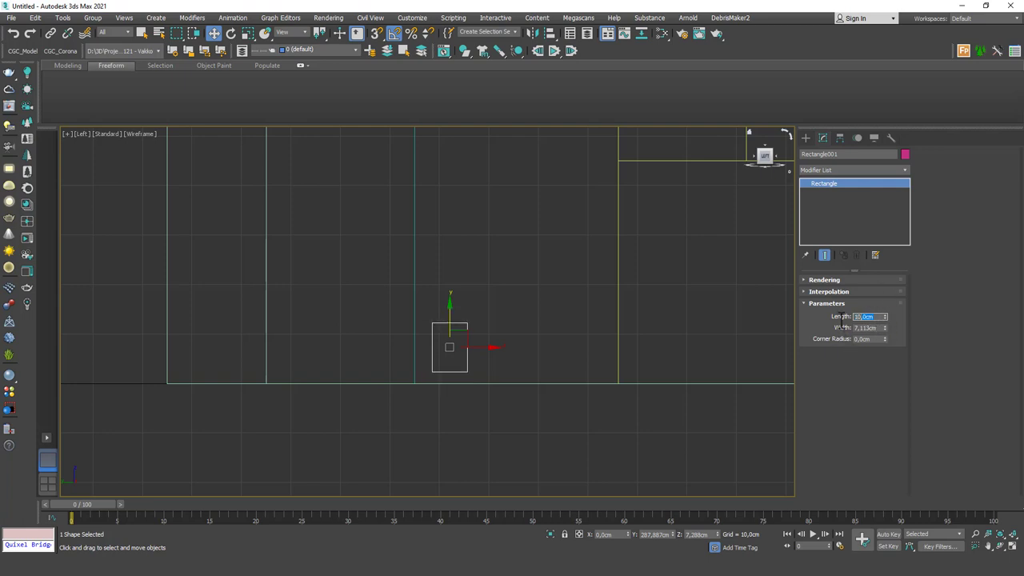
double_click(872, 328)
text(5)
key(Return)
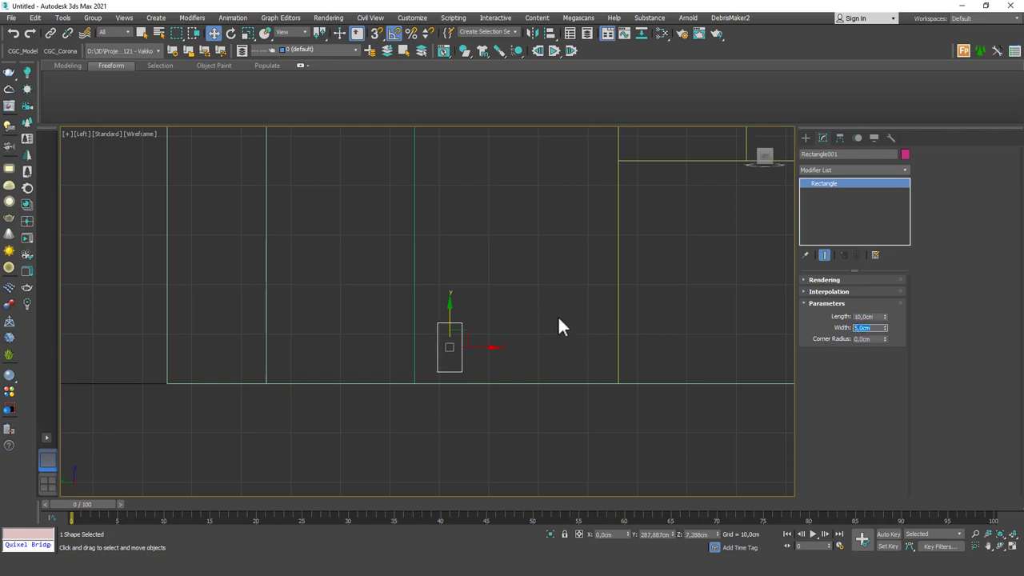
Move the rectangle down to rest on the floor at about Z 5 cm and show the scene in a shaded orthographic view
drag(455, 334, 465, 341)
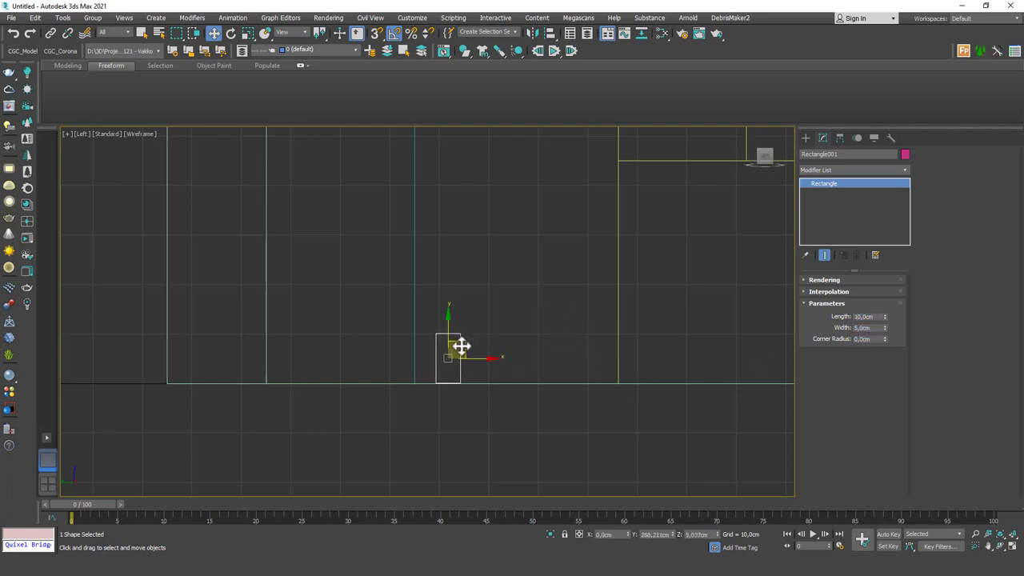
mouse_move(464, 346)
alt+middle_down()
mouse_move(469, 372)
mouse_move(452, 384)
mouse_move(452, 400)
mouse_move(389, 414)
mouse_move(460, 395)
alt+middle_up()
key(F3)
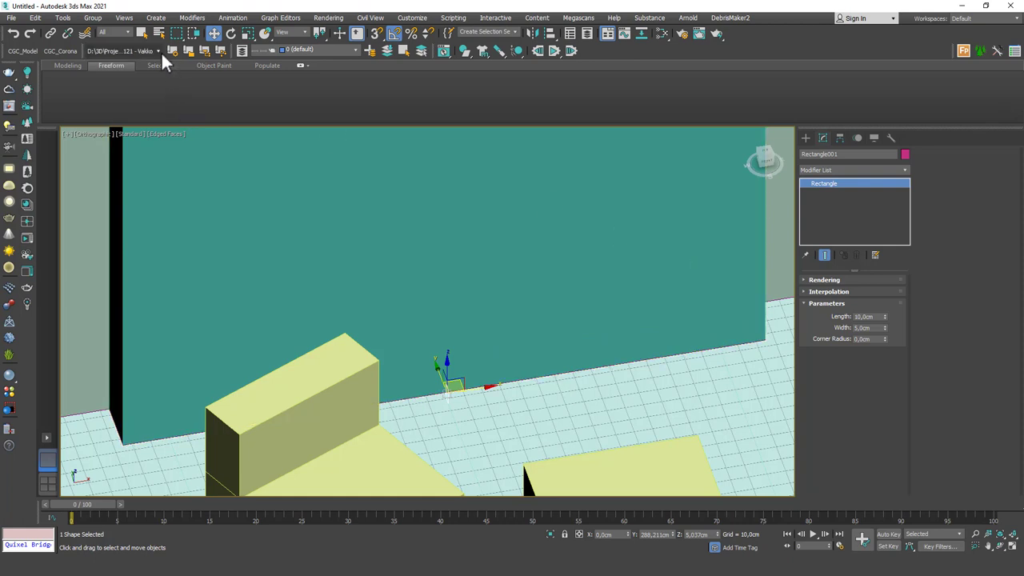
Limit selection to shapes and select the back-wall floor line that carries the Sweep modifier
click(115, 33)
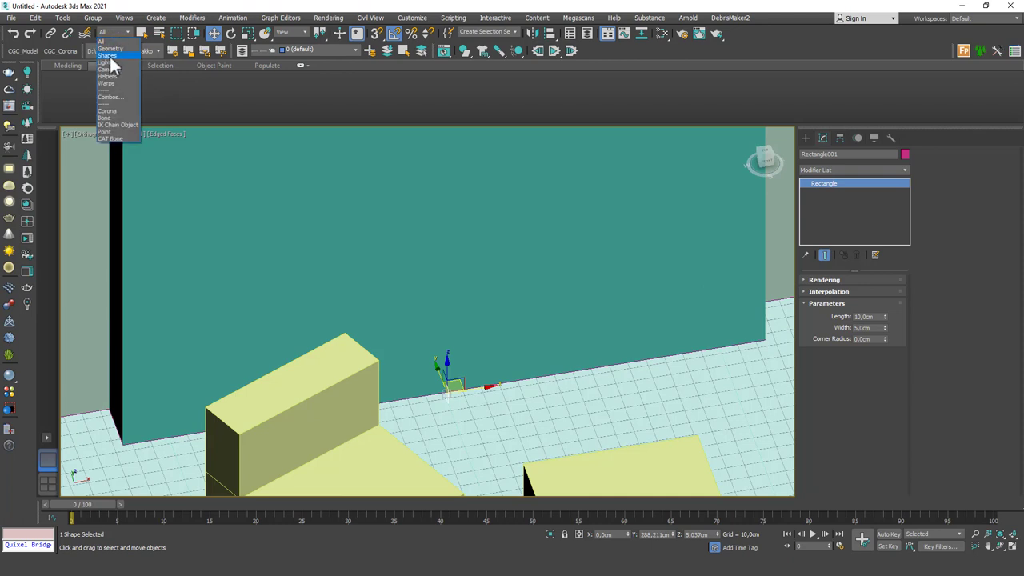
click(109, 55)
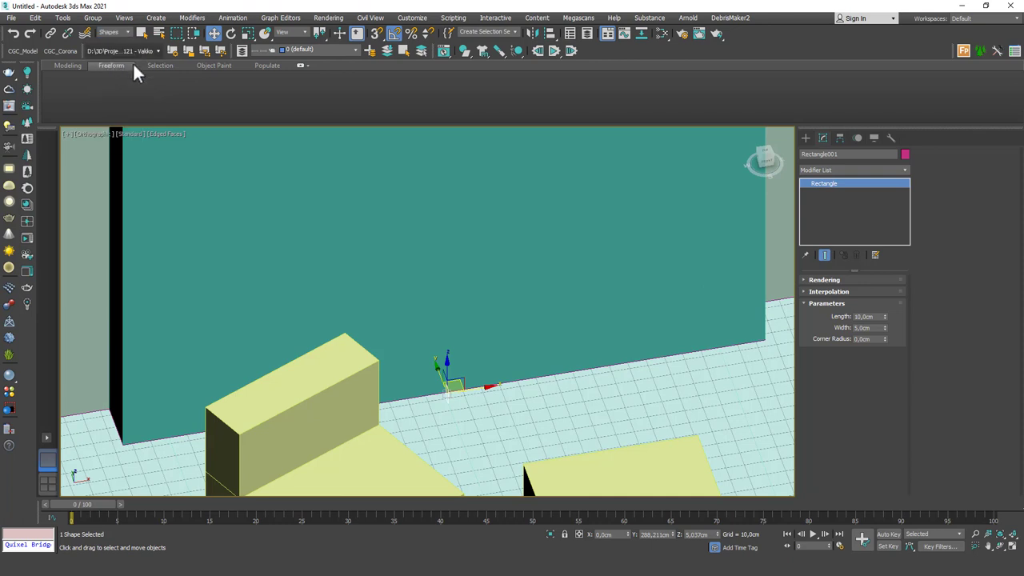
click(692, 352)
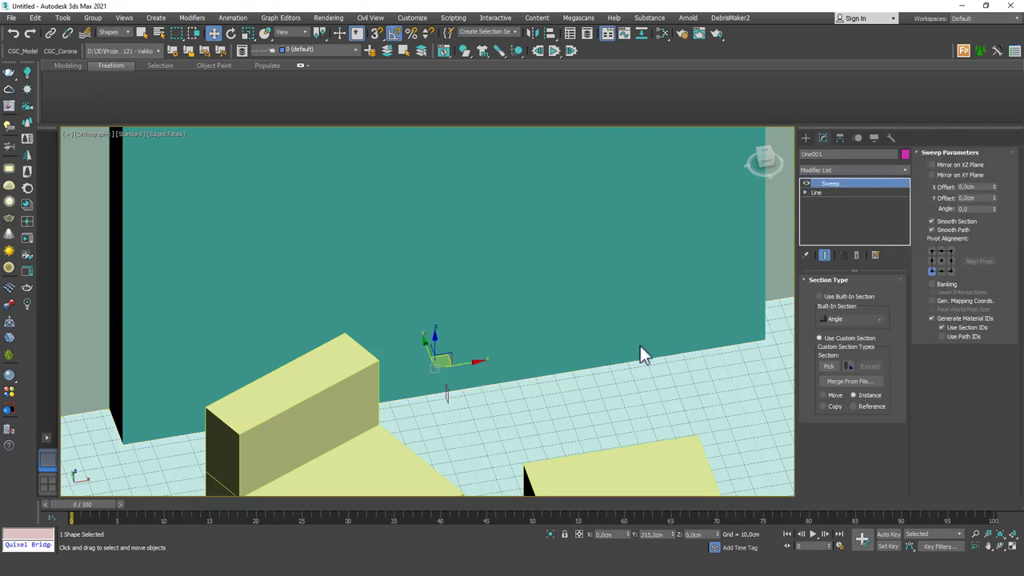
click(677, 274)
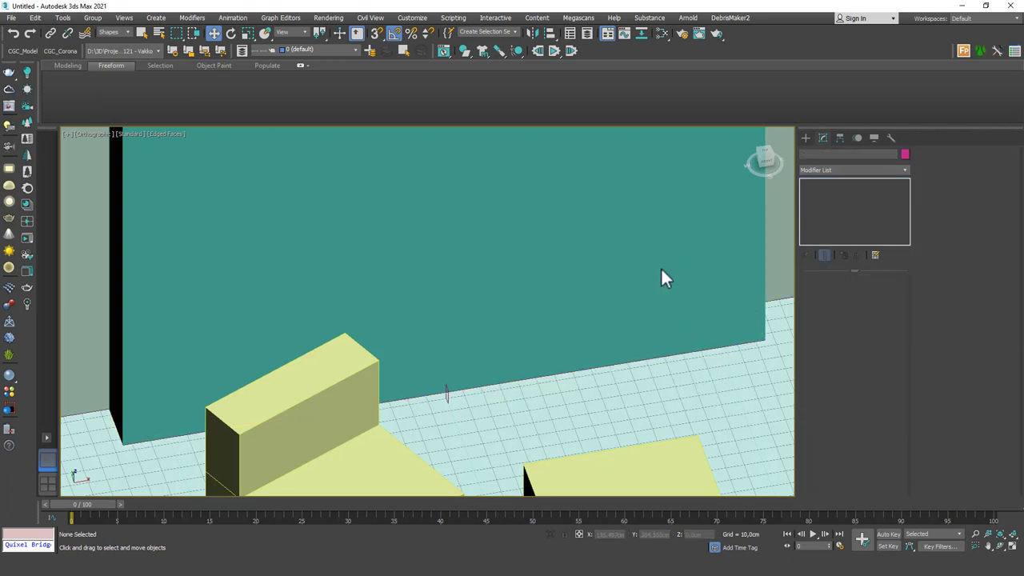
click(590, 360)
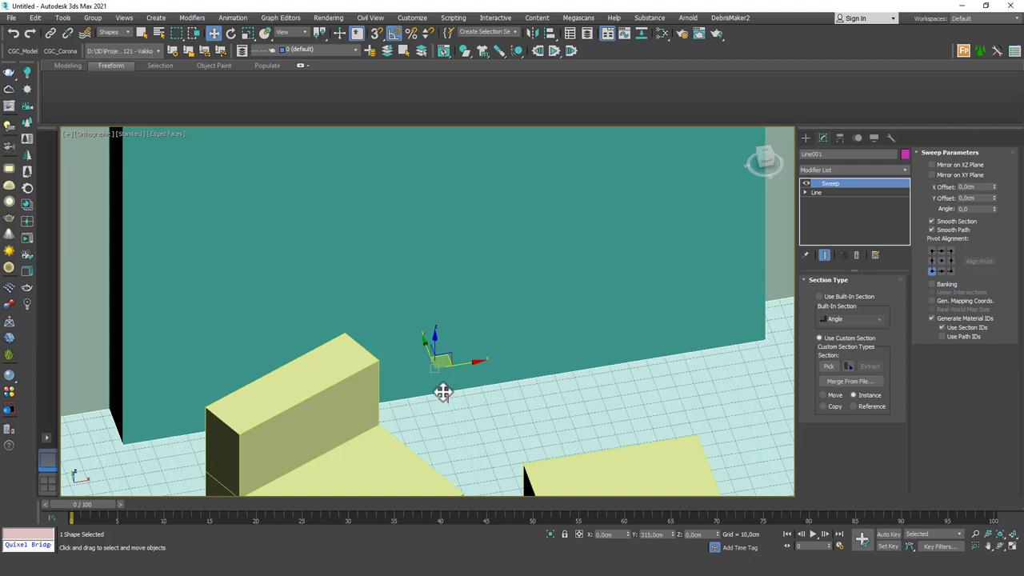
ctrl+click(444, 392)
click(600, 420)
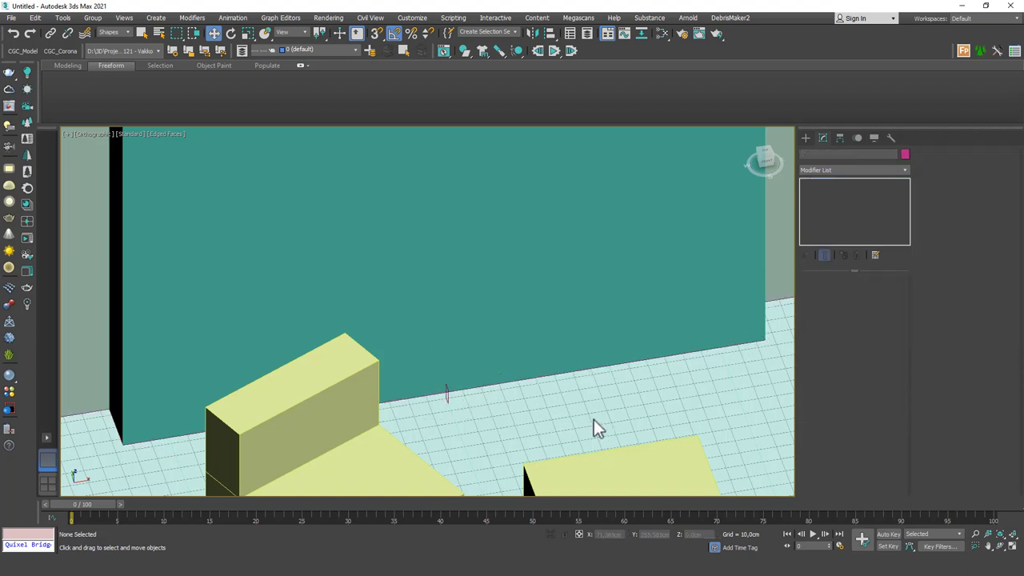
click(707, 350)
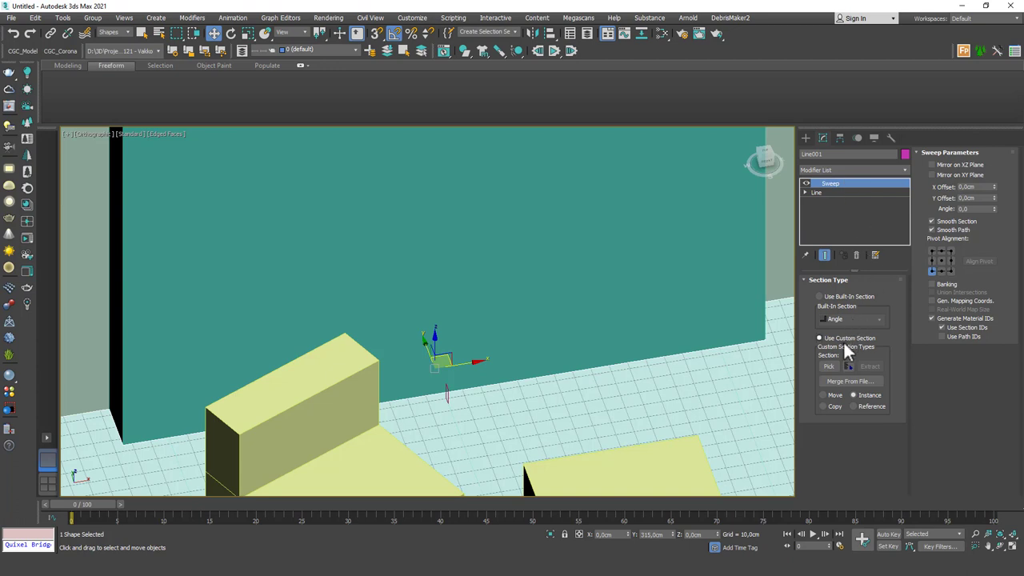
click(111, 32)
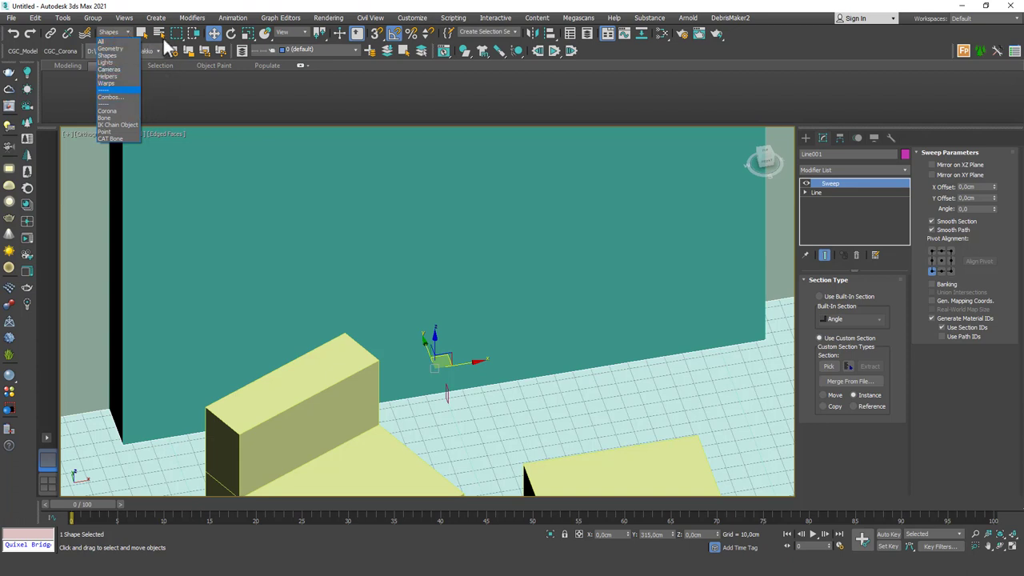
click(104, 33)
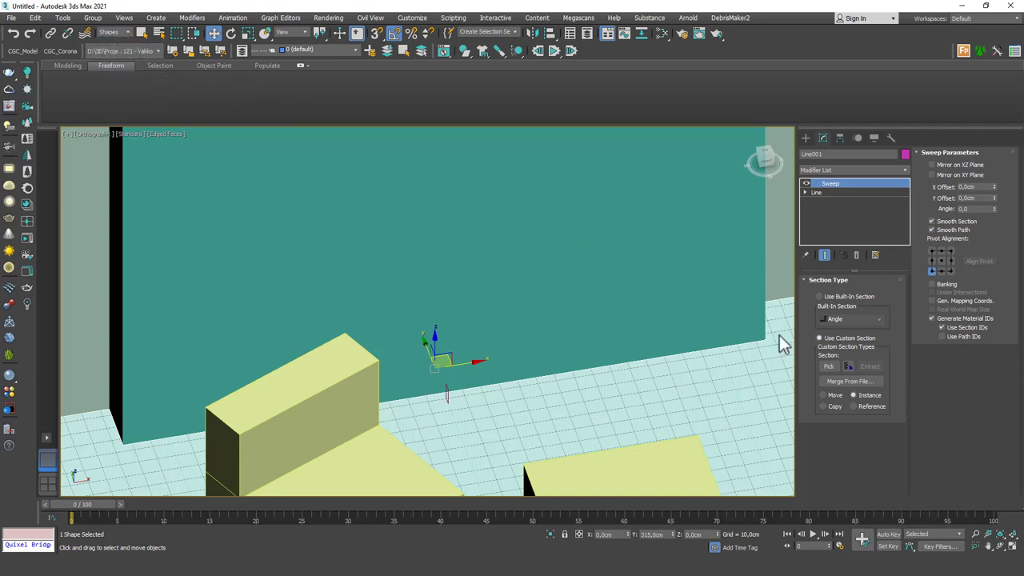
Pick the small rectangle as the Sweep's custom section and show the room alongside the camera view
click(828, 365)
click(450, 399)
right_click(517, 371)
click(740, 352)
scroll(638, 358, down, 3)
alt+middle_drag(692, 379, 658, 360)
key(alt+w)
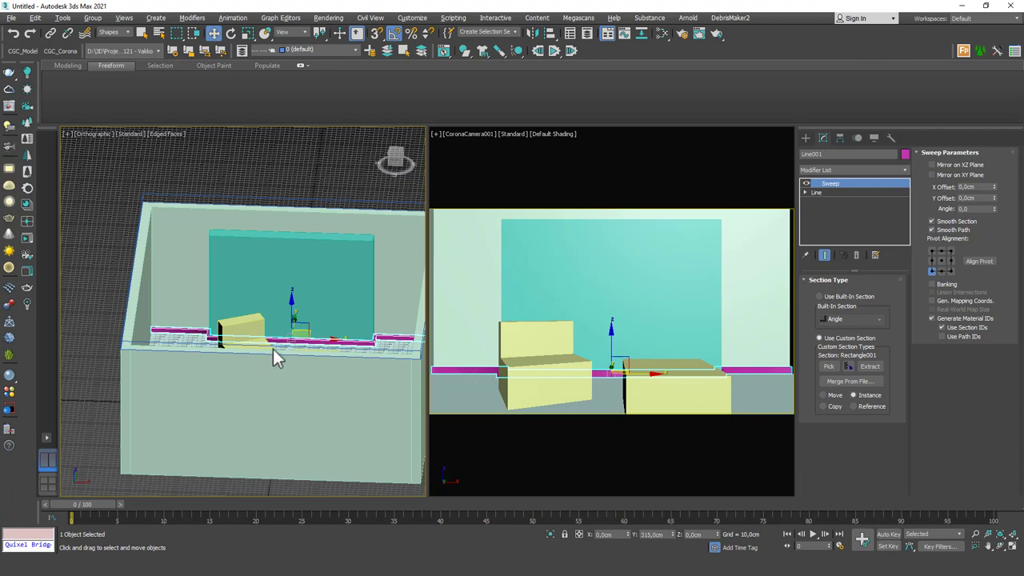
scroll(297, 336, up, 2)
alt+middle_drag(275, 319, 324, 332)
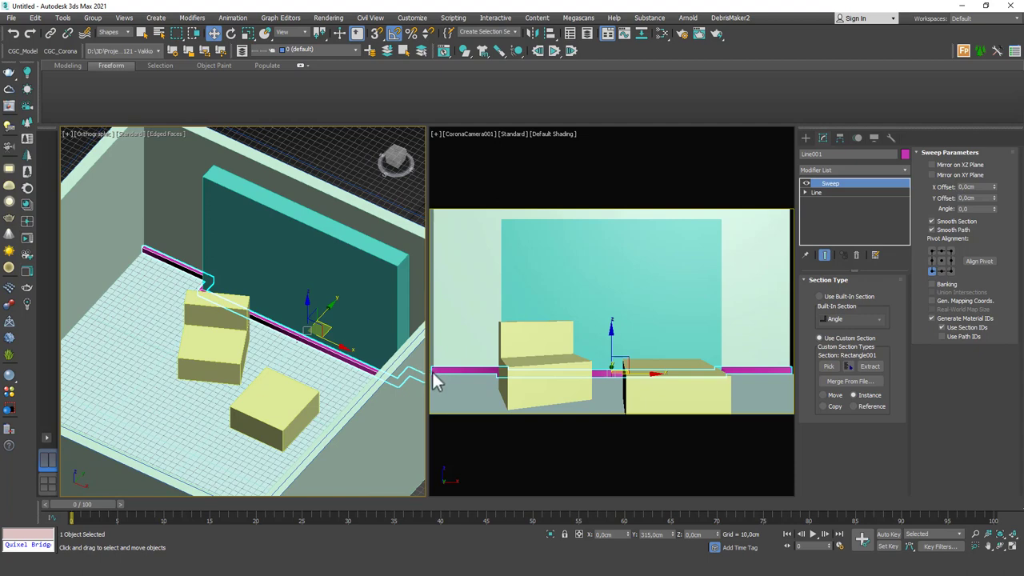
click(466, 330)
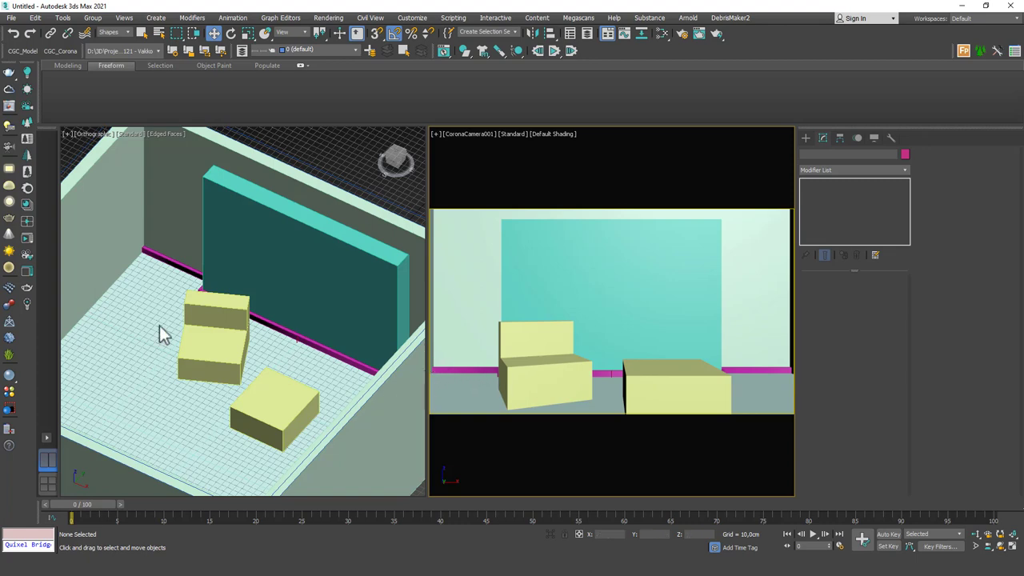
click(326, 346)
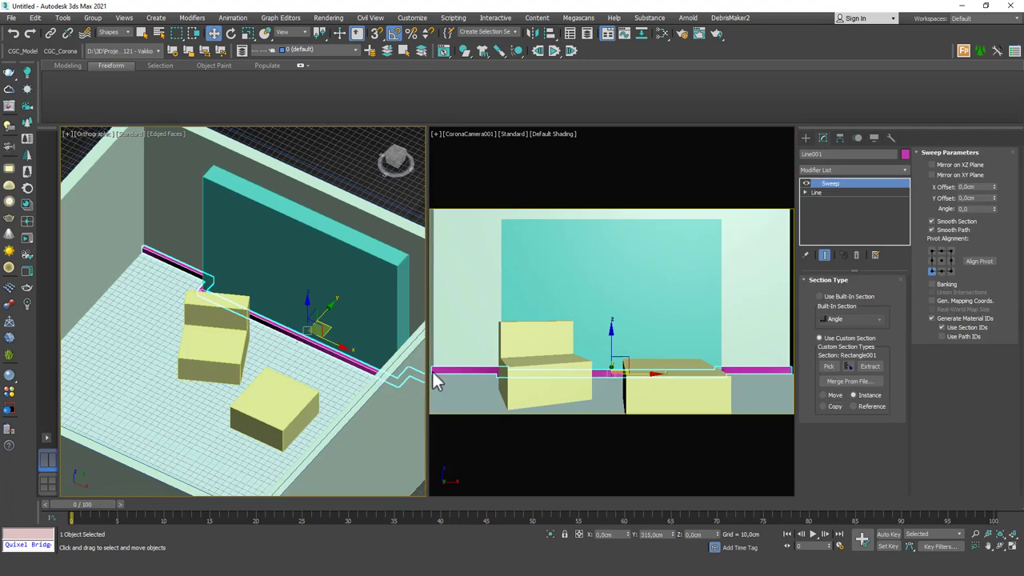
click(467, 330)
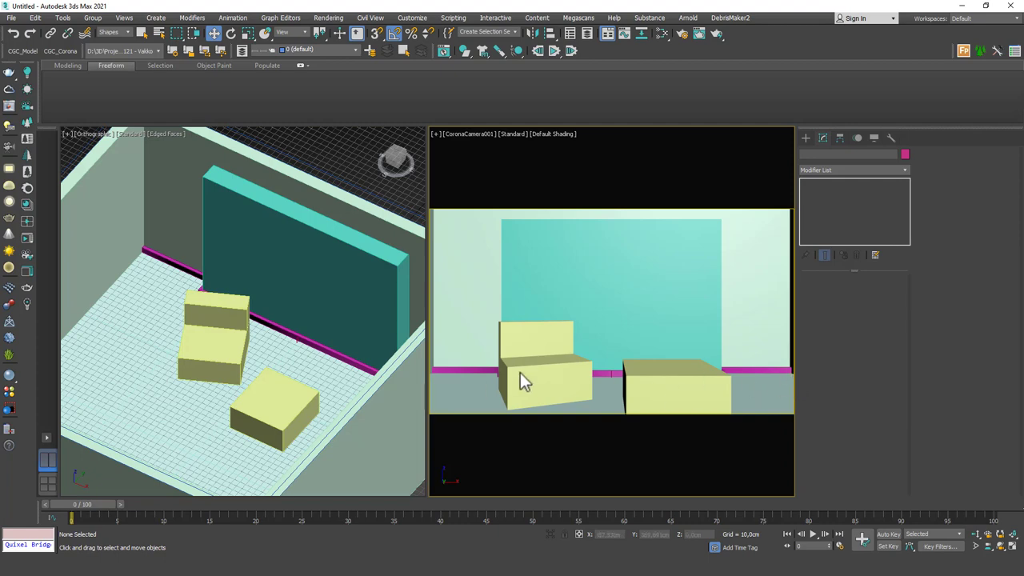
Draw a vertex-snapped line along the left wall's inner floor edge from the back corner to the front corner
middle_drag(126, 275, 192, 336)
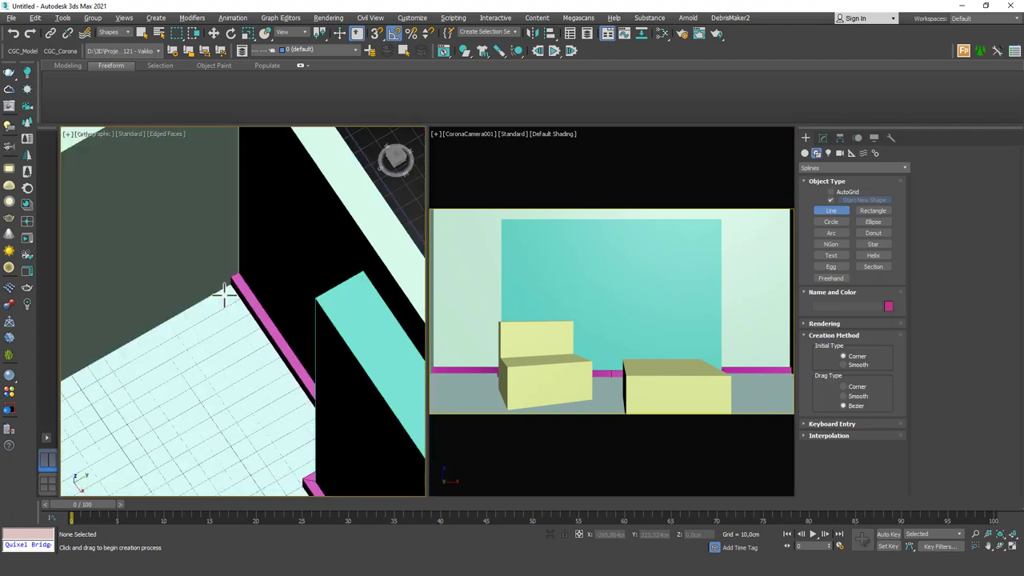
scroll(228, 291, down, 2)
scroll(231, 288, up, 4)
key(F3)
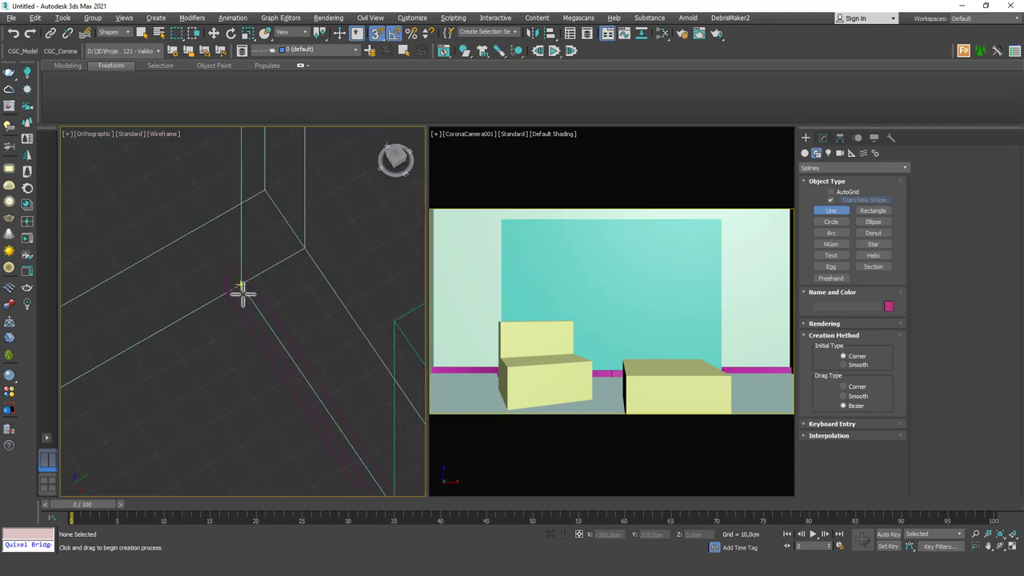
click(244, 286)
scroll(176, 312, down, 10)
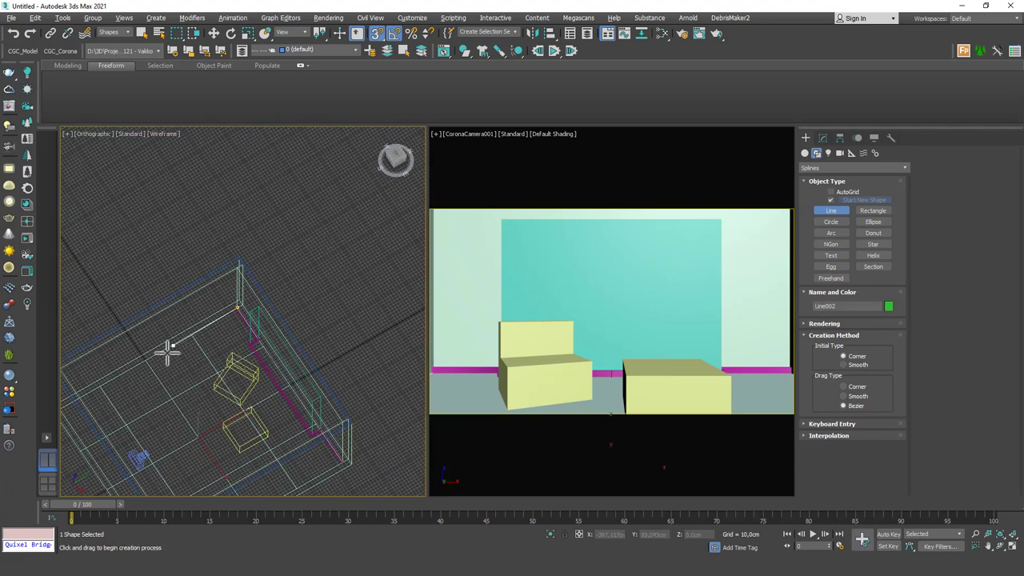
scroll(159, 361, down, 2)
middle_drag(144, 364, 253, 328)
click(205, 354)
right_click(290, 349)
Draw a vertex-snapped line along the right wall's inner floor edge from the back corner to the front, then restore shading
scroll(327, 299, up, 12)
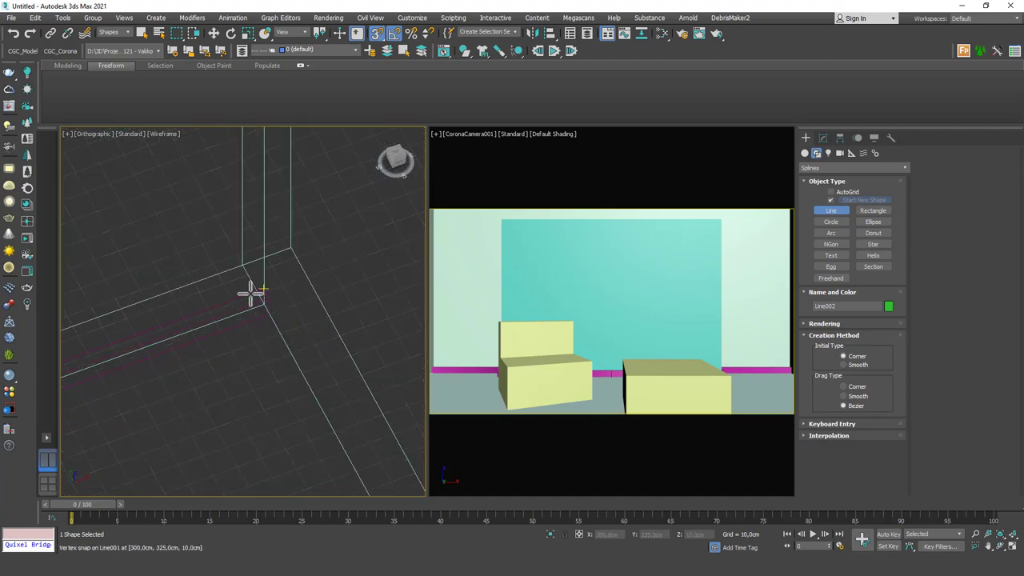
click(254, 294)
scroll(238, 285, down, 10)
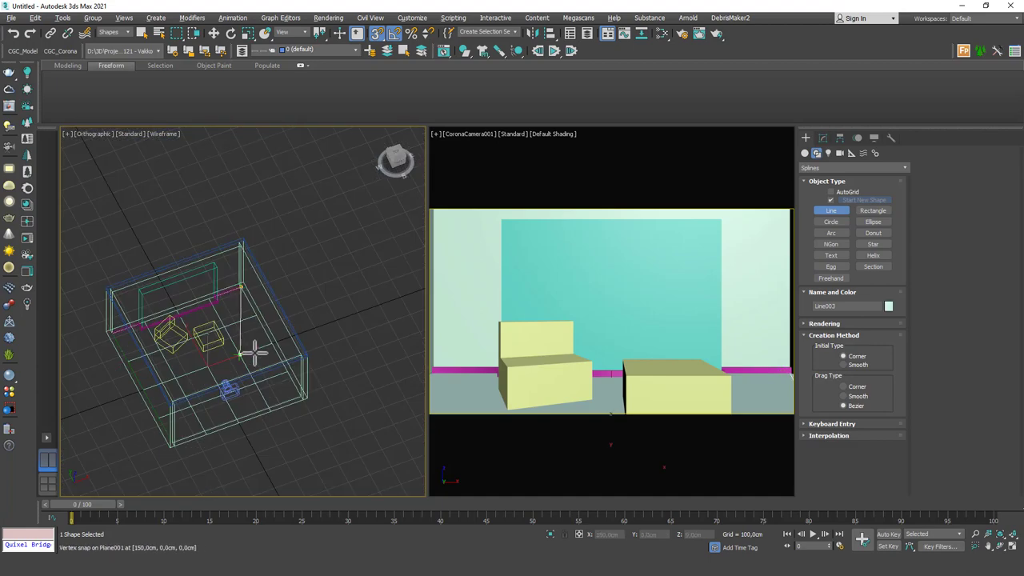
mouse_move(271, 361)
alt+middle_down()
mouse_move(336, 327)
mouse_move(332, 291)
mouse_move(168, 285)
mouse_move(277, 364)
alt+middle_up()
scroll(335, 272, up, 10)
right_click(267, 239)
right_click(242, 231)
scroll(169, 285, down, 3)
scroll(267, 288, up, 6)
key(F3)
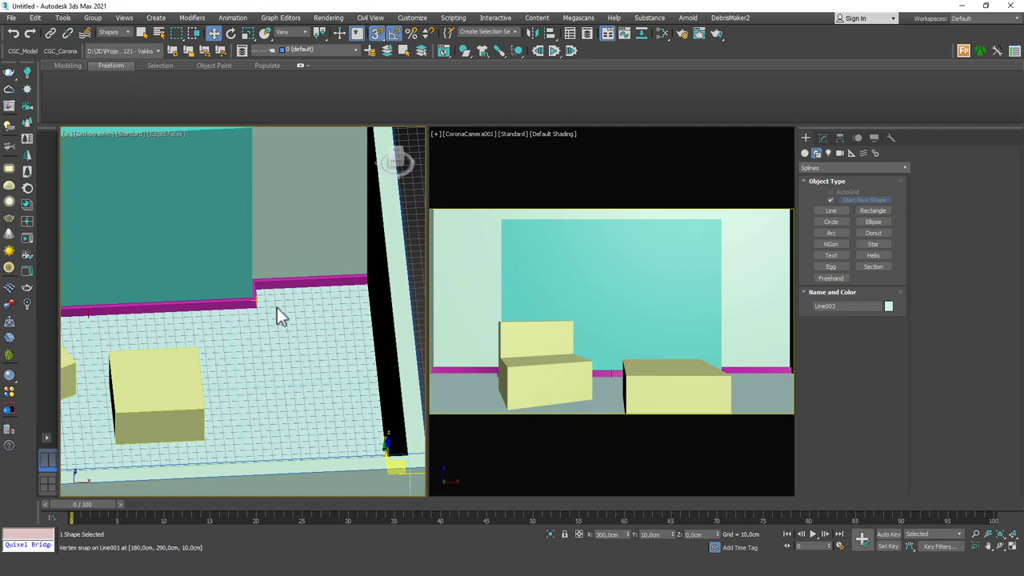
Turn off snapping, allow selection of all object types and attach both side-wall lines to the skirting's path
click(308, 312)
key(s)
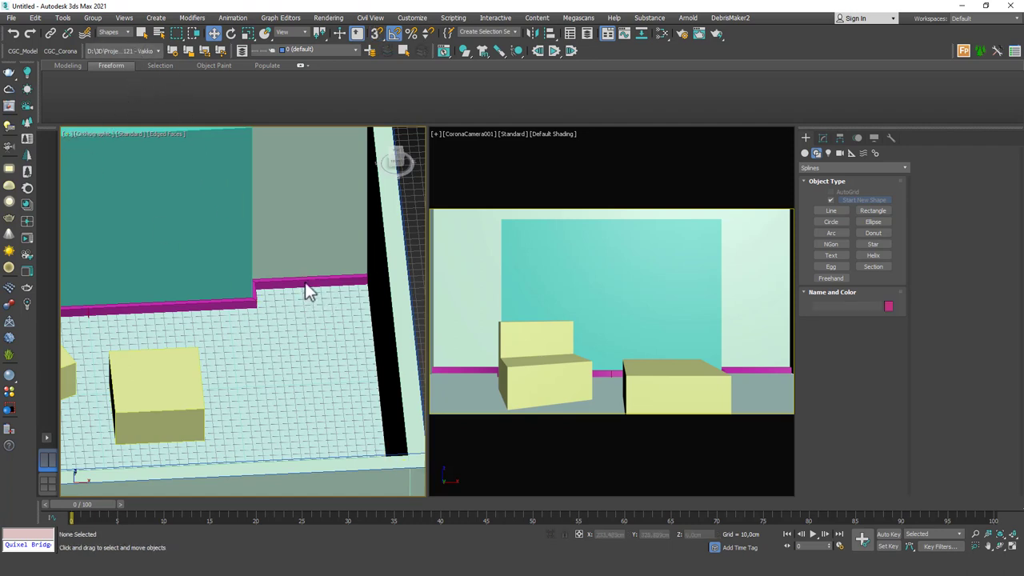
click(112, 32)
click(108, 43)
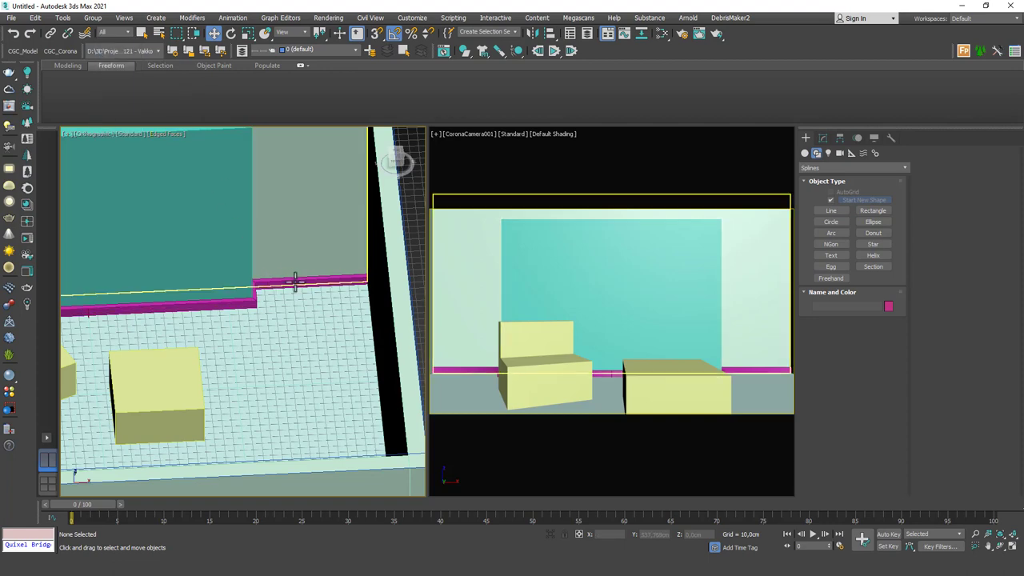
click(297, 285)
click(822, 138)
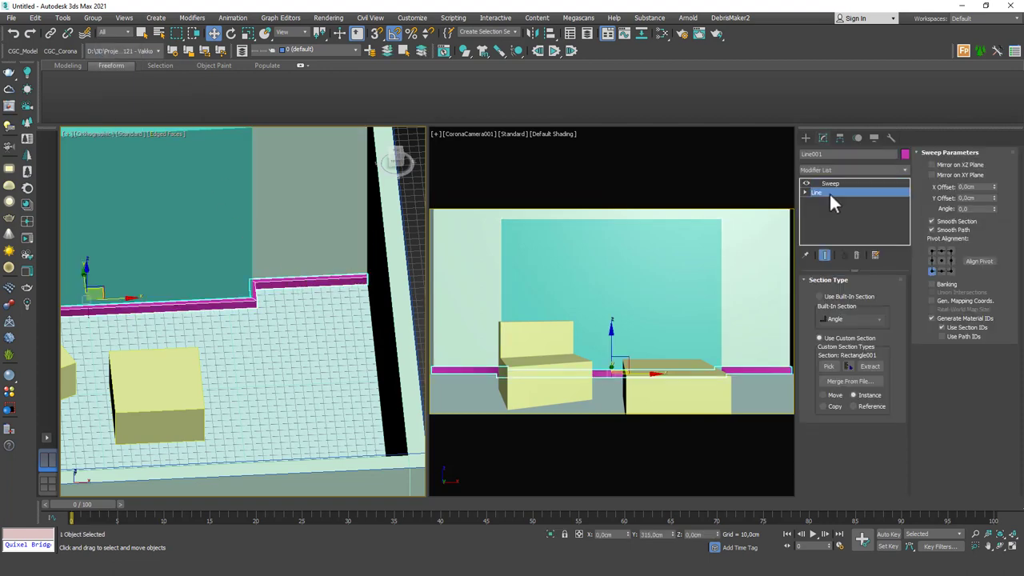
click(829, 192)
click(942, 209)
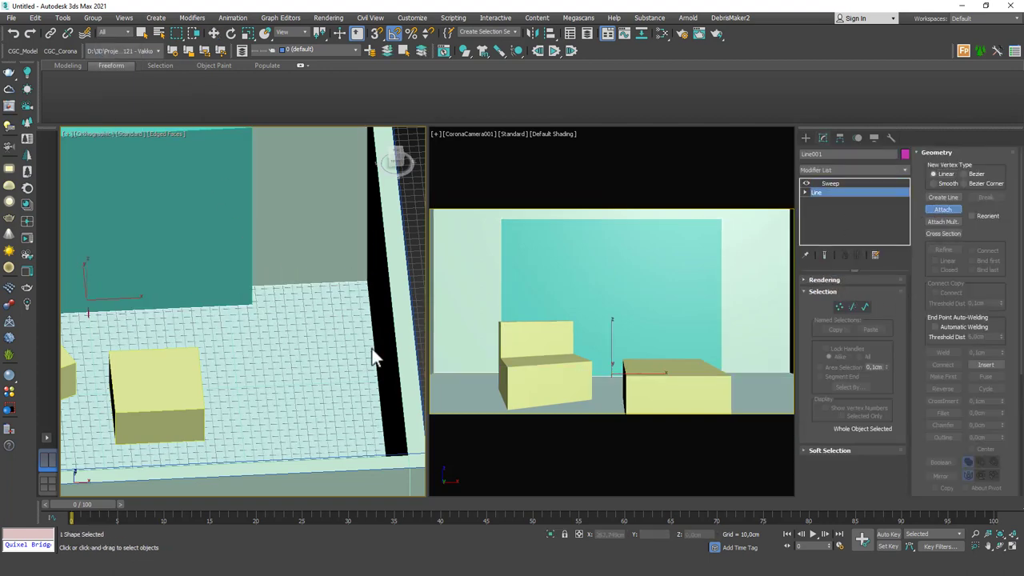
scroll(374, 347, down, 2)
alt+middle_drag(299, 336, 299, 363)
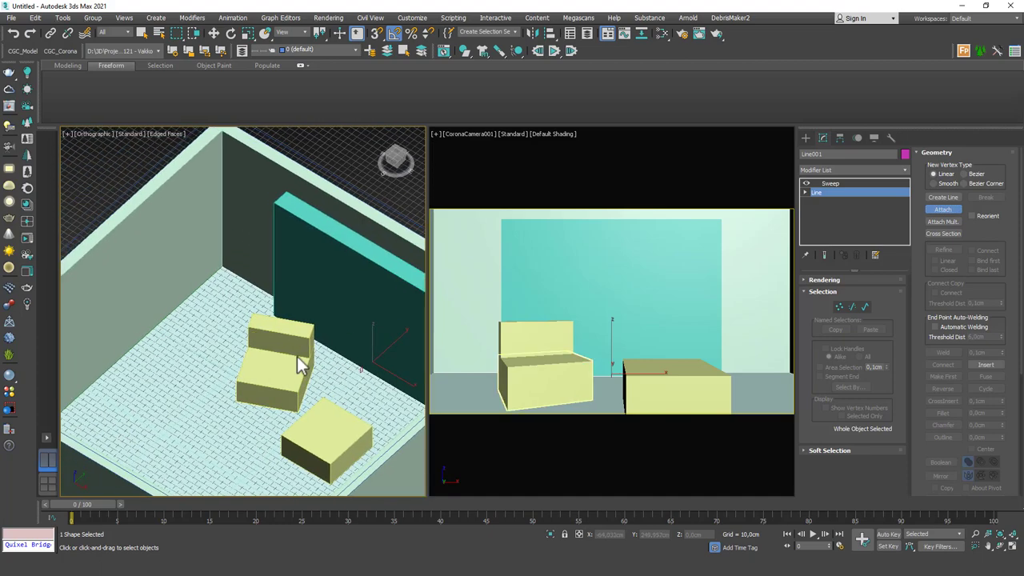
right_click(183, 303)
Isolate the skirting path and weld the overlapping vertices at its two back corners
key(1)
drag(204, 249, 238, 280)
scroll(225, 268, up, 3)
scroll(224, 268, down, 3)
key(alt+q)
alt+middle_drag(222, 318, 184, 294)
scroll(285, 313, down, 1)
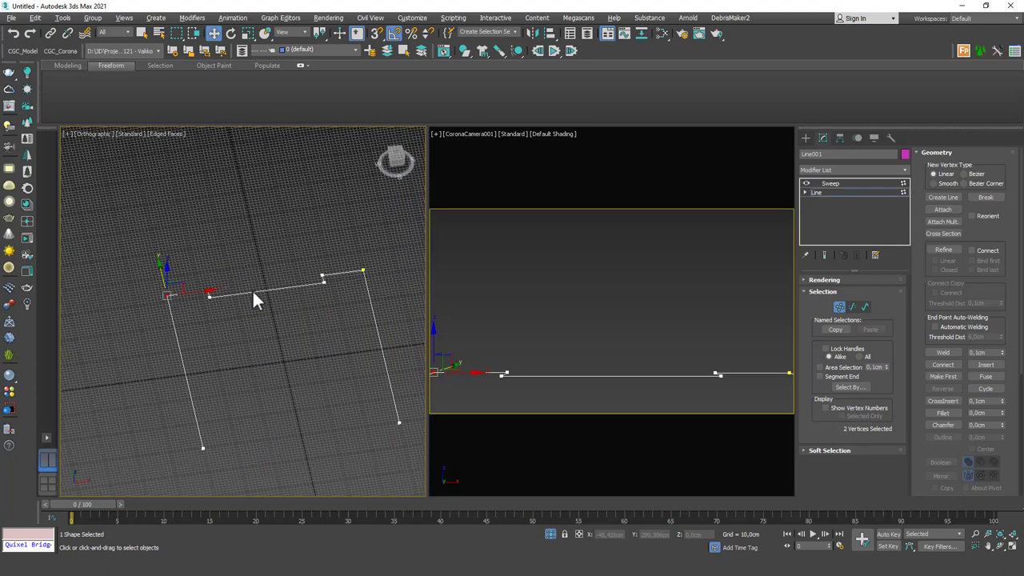
click(283, 313)
drag(177, 312, 180, 314)
ctrl+drag(388, 285, 360, 264)
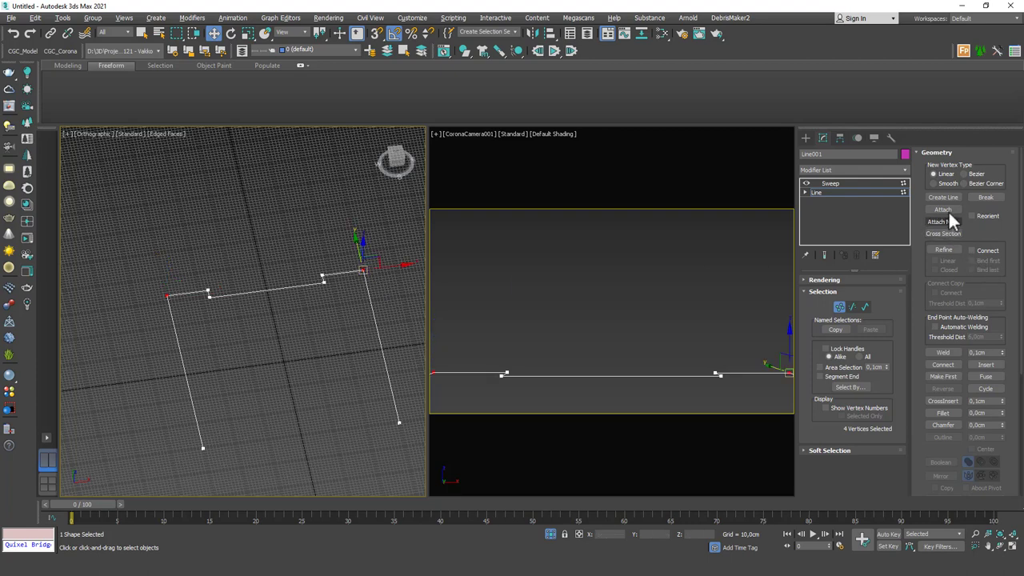
click(943, 352)
click(448, 306)
Turn off Smooth Section and Smooth Path in the skirting's Sweep and leave isolation
click(844, 193)
click(853, 183)
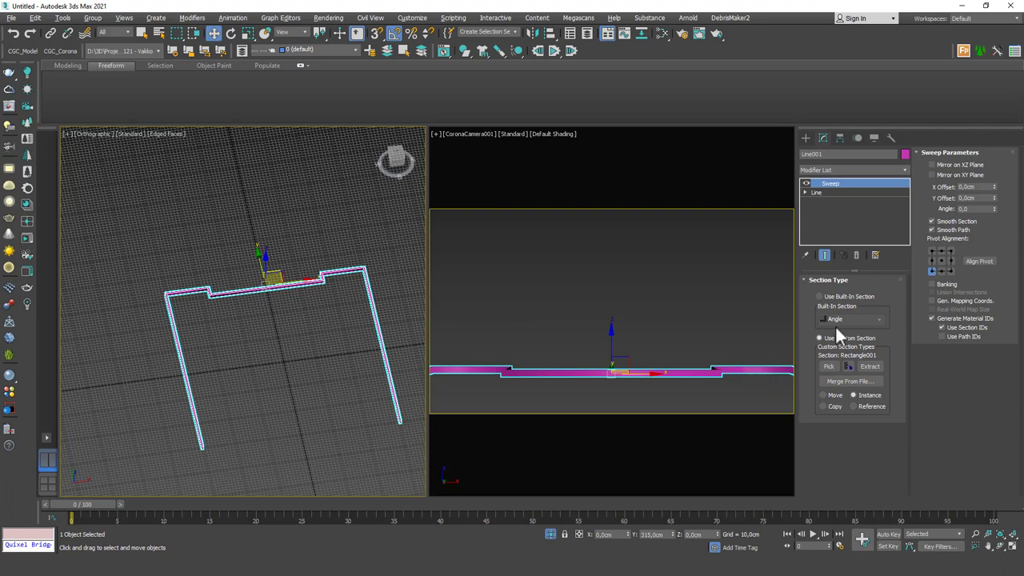
click(949, 230)
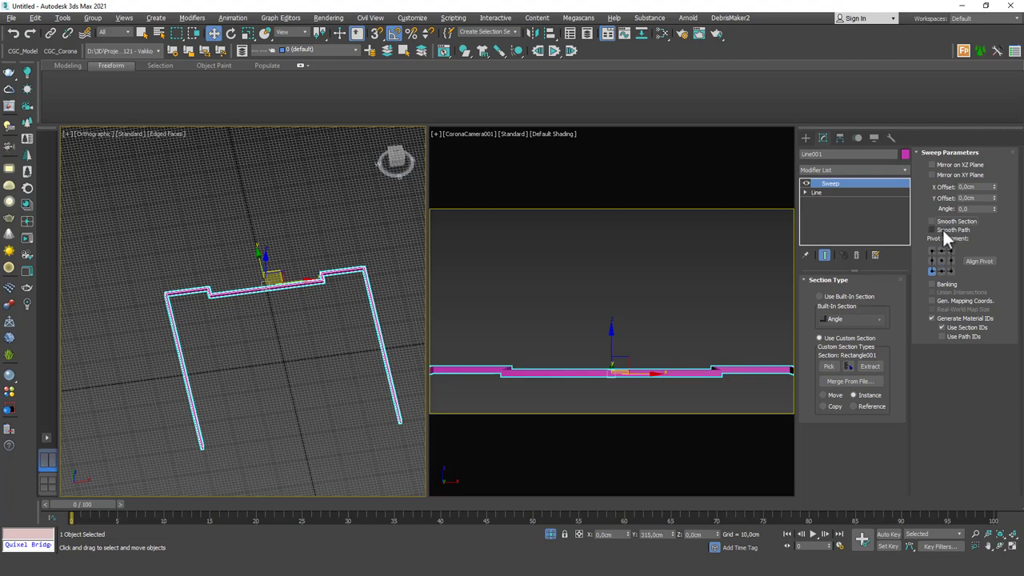
right_click(349, 251)
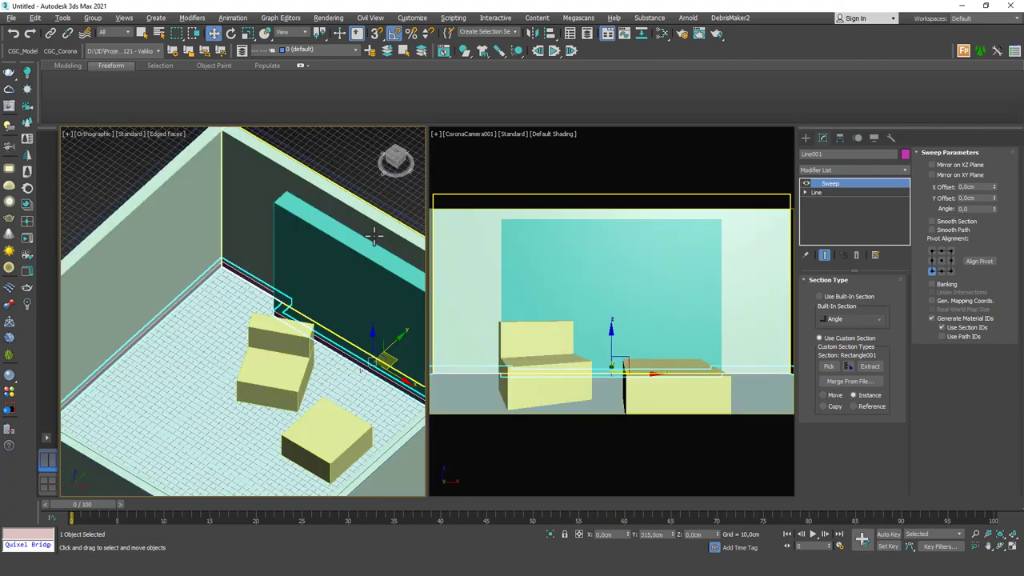
Set the Sweep's pivot alignment to the section's bottom-right point so the skirting sits in front of the walls
mouse_move(304, 304)
alt+middle_down()
mouse_move(334, 293)
mouse_move(290, 304)
alt+middle_up()
scroll(296, 386, up, 5)
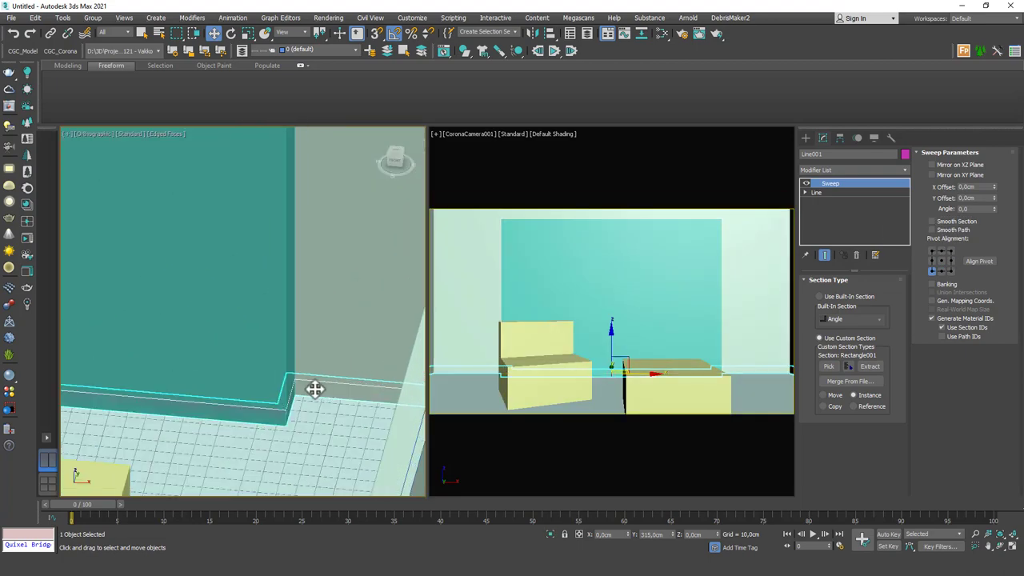
alt+middle_drag(296, 386, 320, 368)
middle_drag(185, 341, 308, 342)
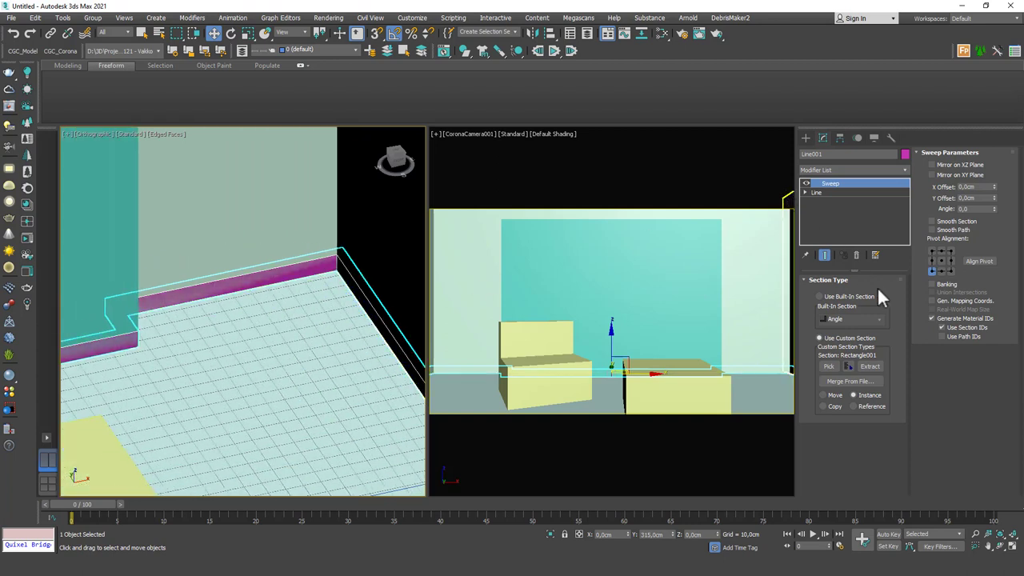
click(824, 192)
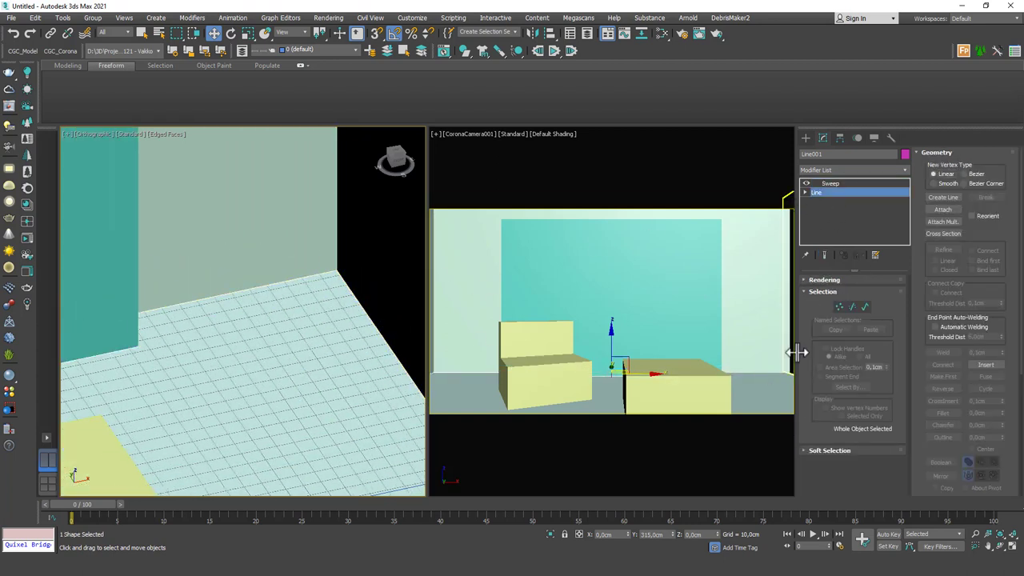
click(844, 183)
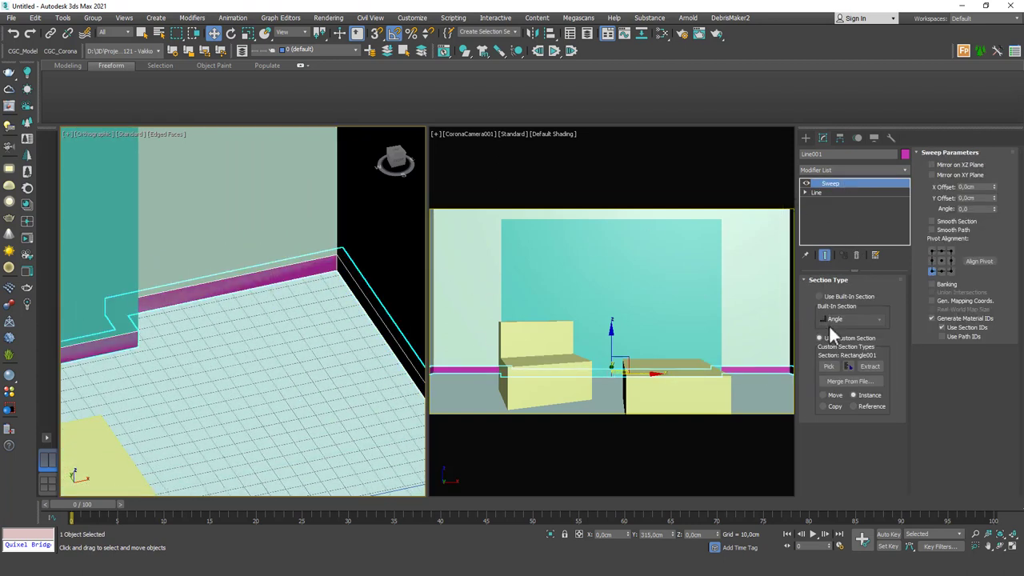
click(952, 269)
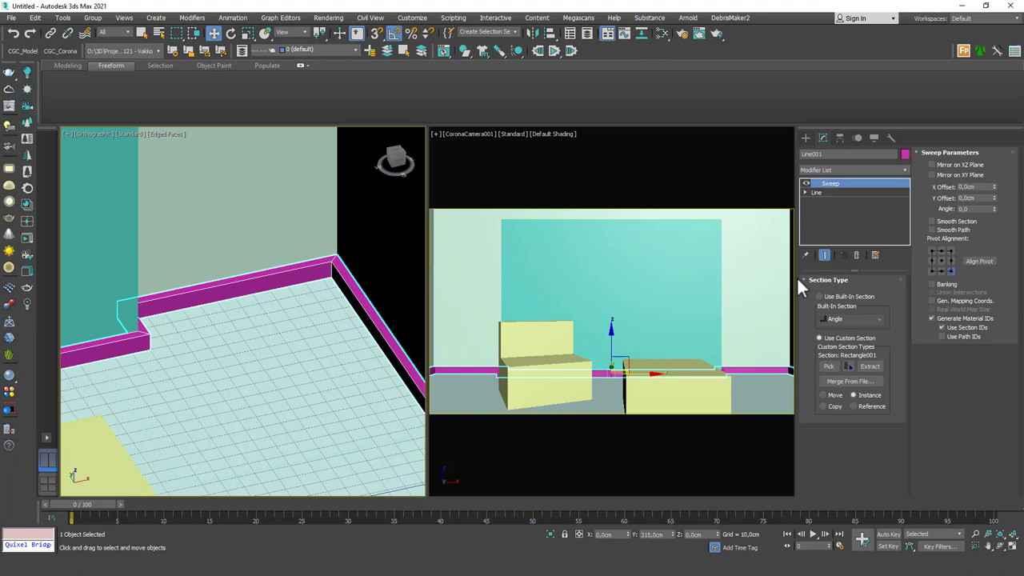
Isolate the skirting's rectangular section profile and show it from the left view
alt+middle_drag(308, 339, 329, 341)
click(307, 352)
scroll(299, 357, up, 3)
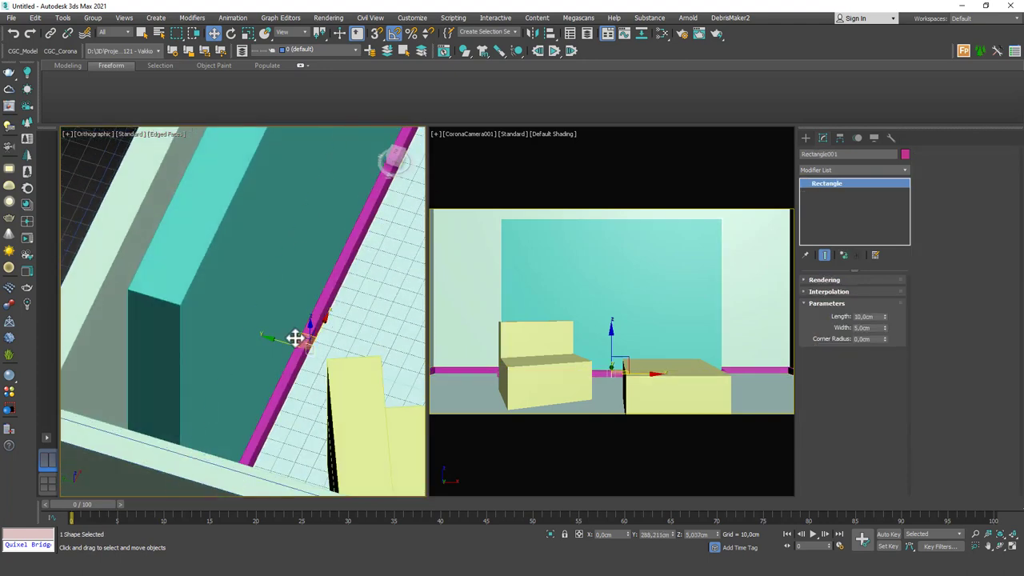
key(alt+q)
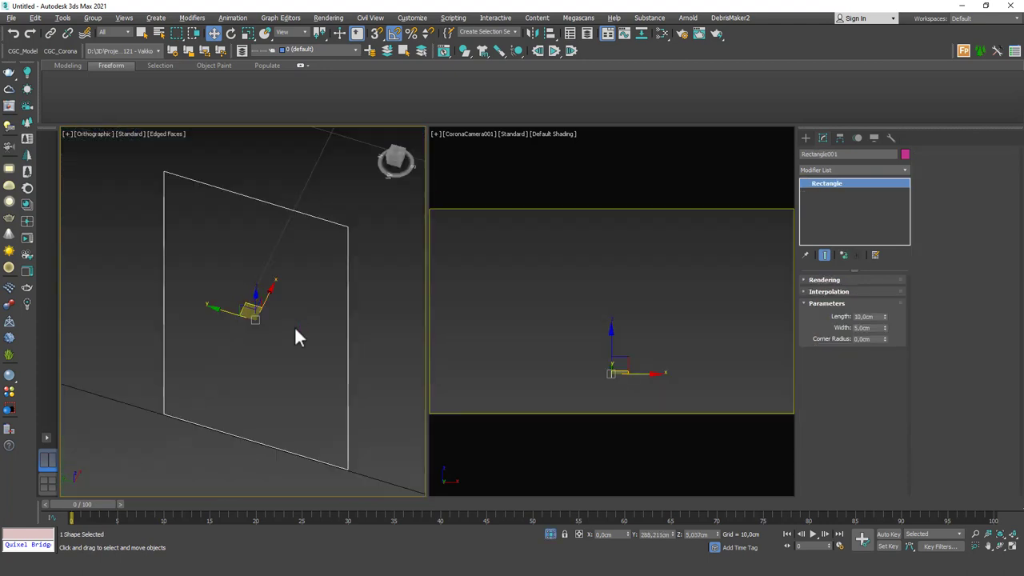
key(l)
scroll(272, 320, down, 3)
middle_drag(266, 306, 278, 303)
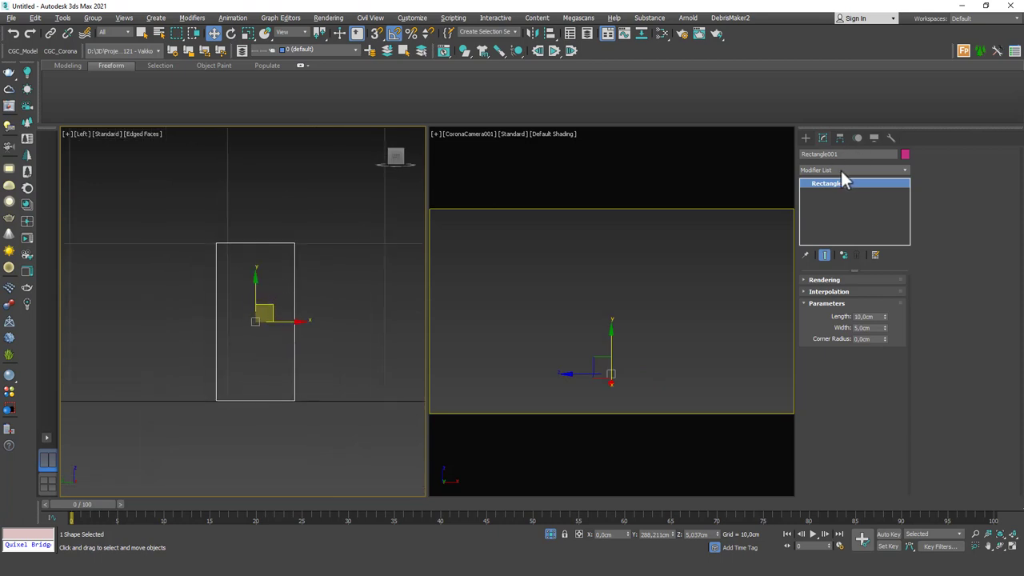
Add an Edit Spline modifier to the skirting's rectangular profile
click(841, 171)
key(e)
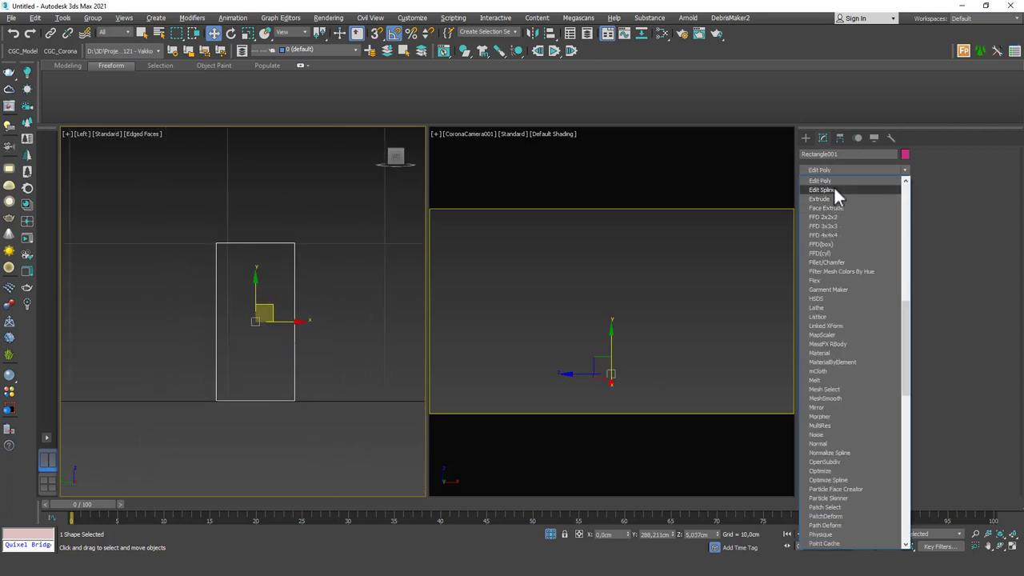
click(822, 189)
scroll(318, 286, up, 2)
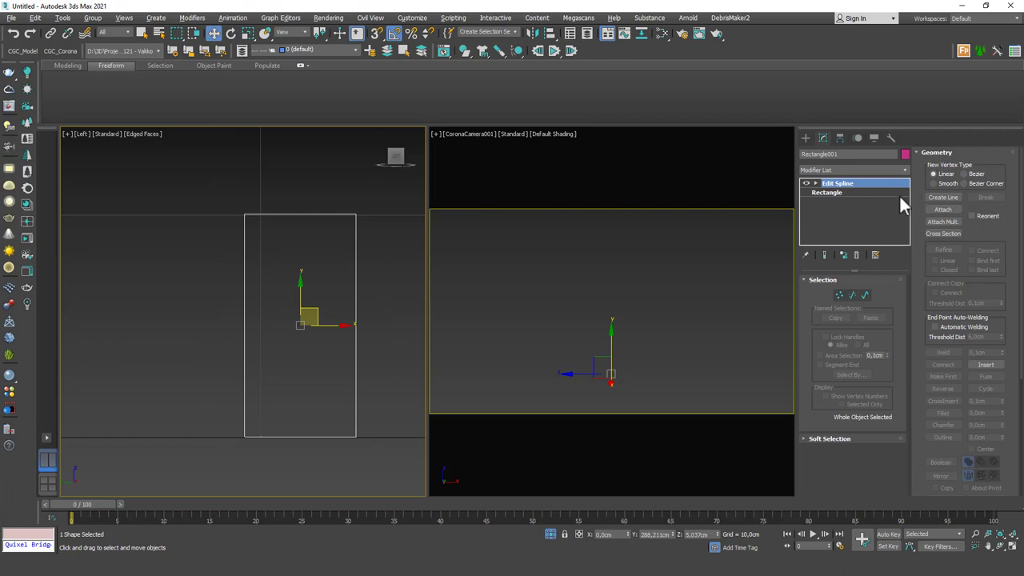
click(806, 139)
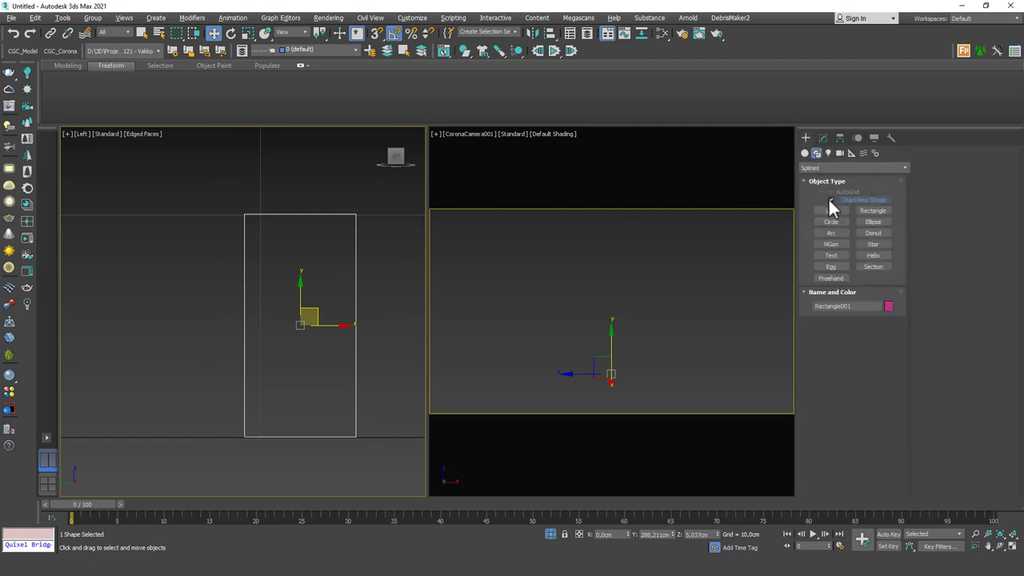
click(823, 137)
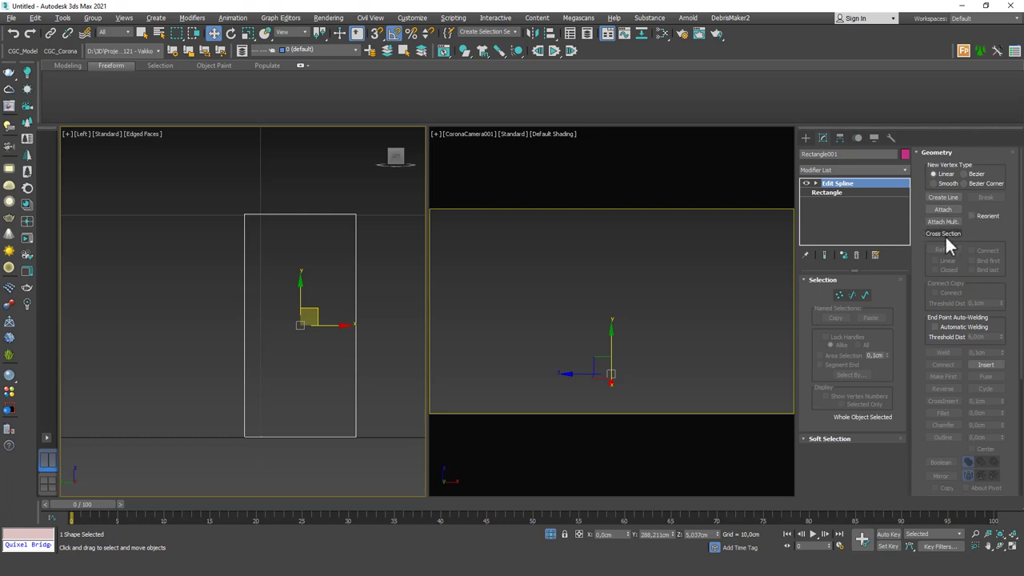
Draw a line inside the profile from its top-left corner to mid-width, down, out for a base step and back in below it
mouse_move(981, 233)
mouse_down()
mouse_move(981, 211)
mouse_move(979, 225)
mouse_up()
click(943, 188)
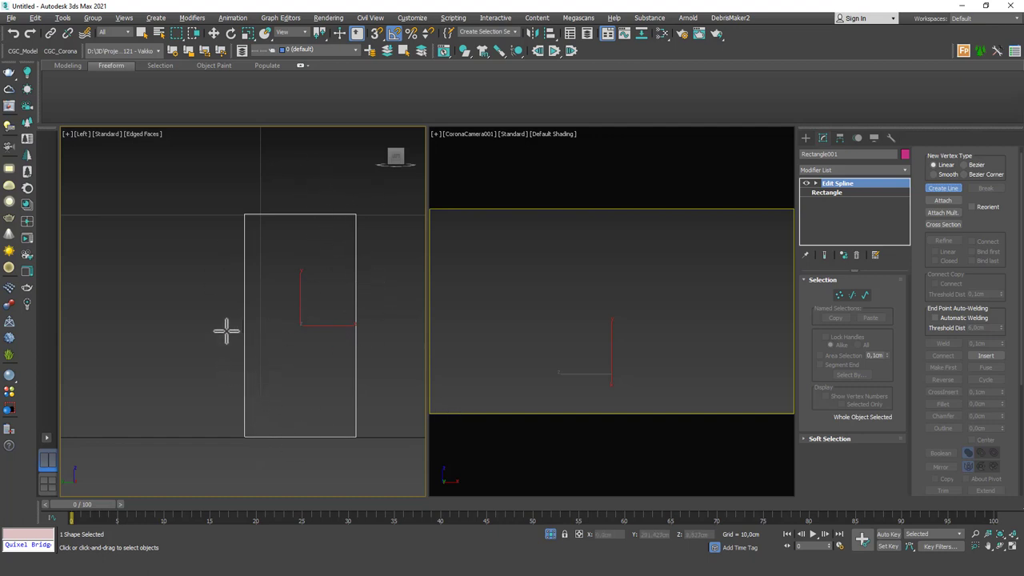
click(245, 214)
click(301, 215)
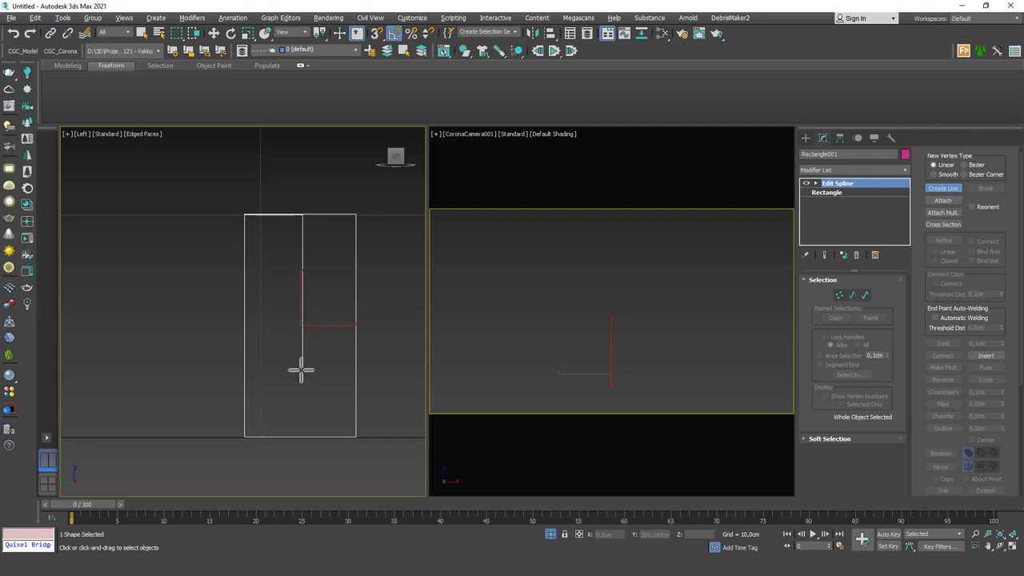
click(302, 375)
click(320, 375)
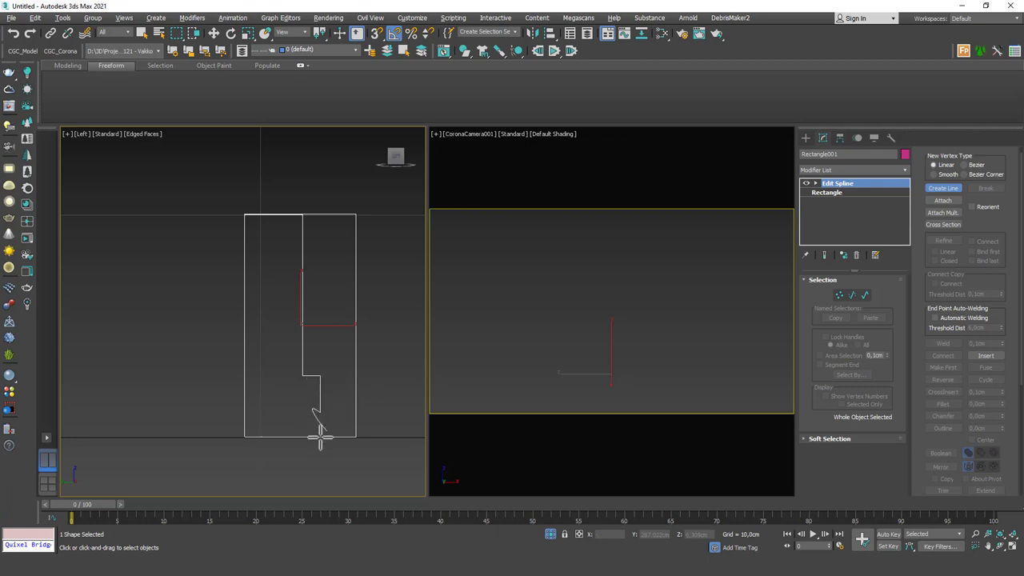
scroll(312, 420, up, 3)
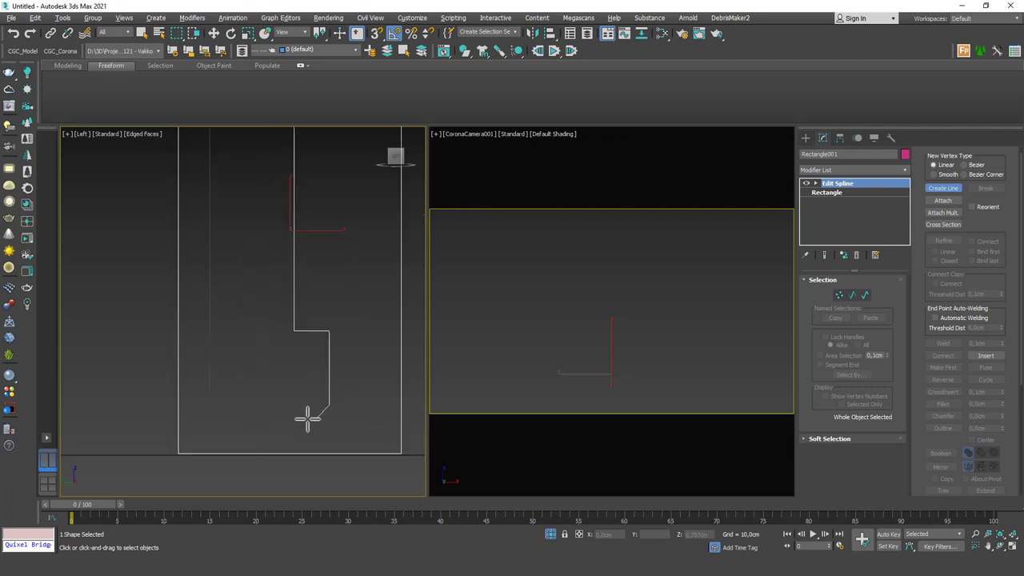
click(313, 405)
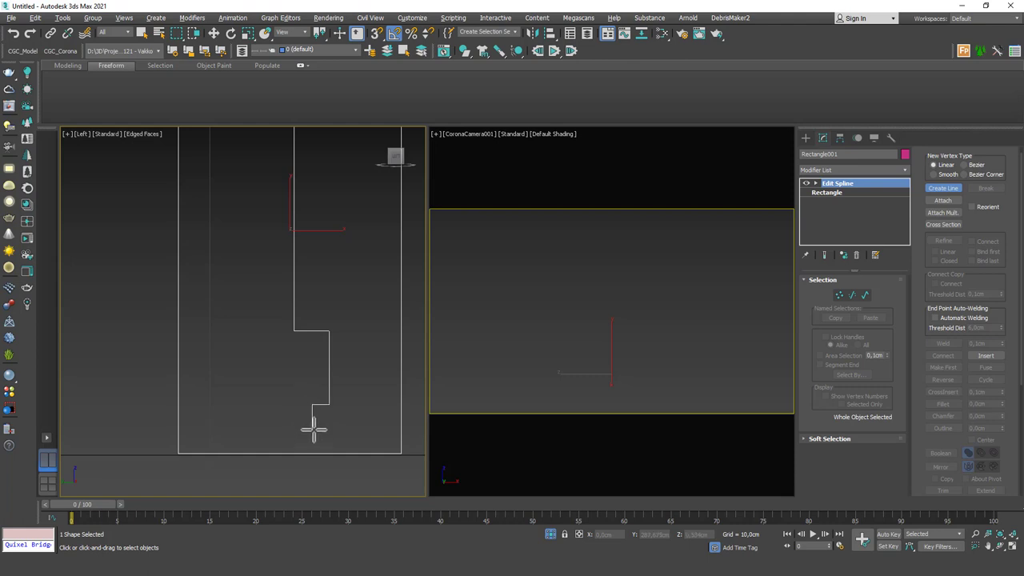
Complete the stepped outline with a wider foot, run it along the rectangle's bottom and left edges and close it at the start point
click(313, 429)
click(337, 429)
click(337, 453)
click(178, 454)
scroll(194, 316, up, 1)
middle_drag(196, 320, 187, 459)
scroll(185, 214, down, 1)
scroll(184, 213, down, 2)
middle_drag(184, 213, 186, 308)
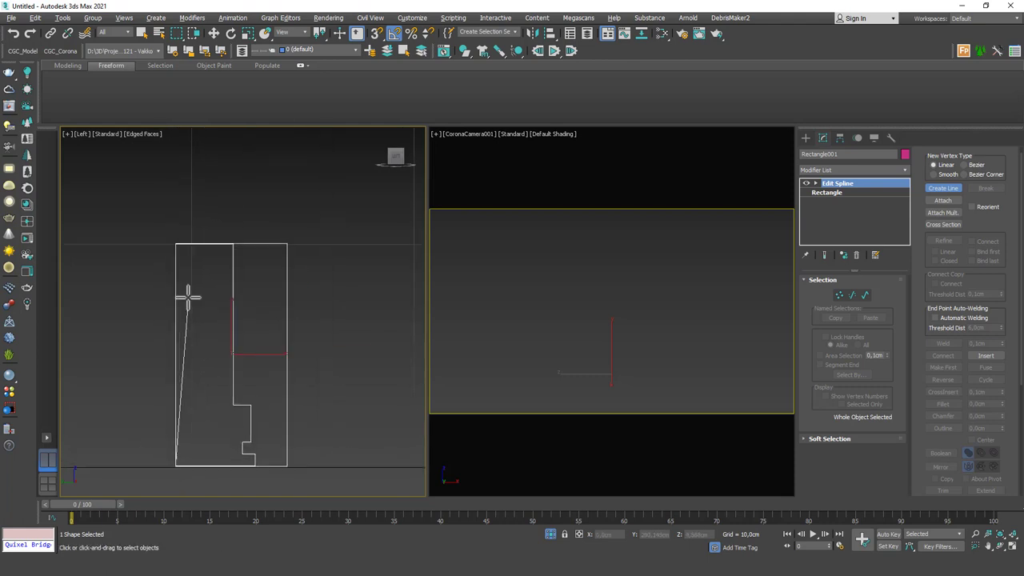
click(175, 244)
click(490, 290)
scroll(223, 320, up, 2)
right_click(279, 298)
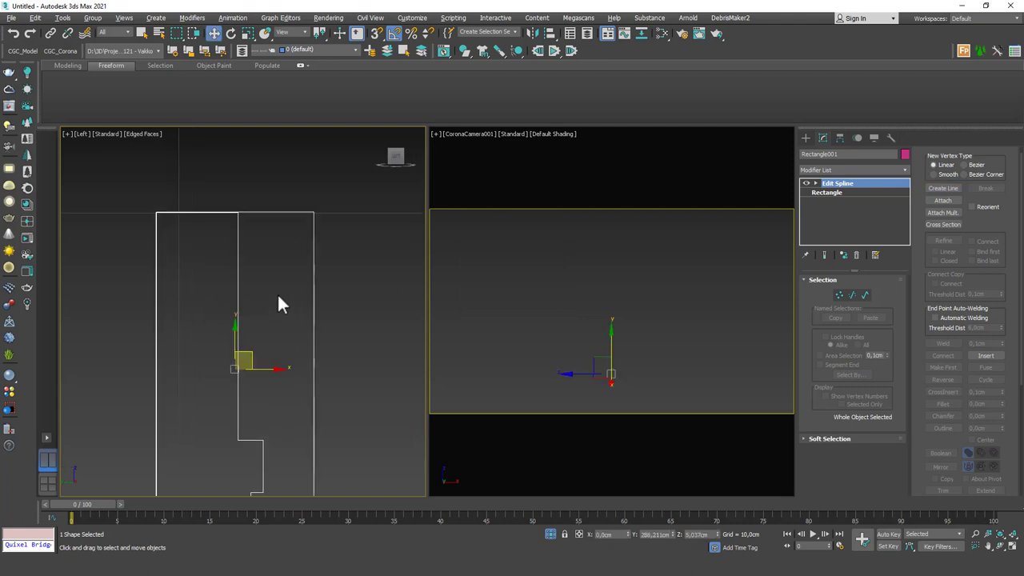
Delete the original rectangle spline so only the stepped outline is left in the profile
scroll(323, 188, down, 2)
click(351, 244)
click(316, 260)
key(Delete)
scroll(264, 380, up, 2)
middle_drag(244, 251, 243, 283)
scroll(268, 376, down, 1)
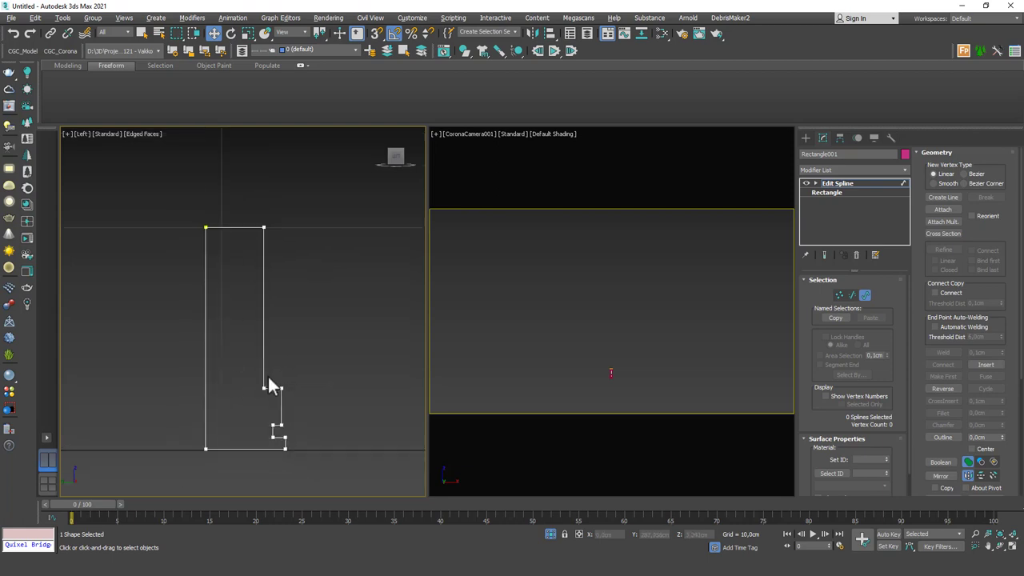
Move the vertices of the profile's base upward to make the projecting step taller and the groove beneath it larger
scroll(195, 218, up, 5)
scroll(195, 215, down, 3)
middle_drag(286, 327, 296, 274)
drag(332, 392, 333, 395)
key(1)
drag(320, 348, 258, 391)
drag(276, 338, 275, 317)
drag(318, 393, 288, 374)
click(319, 403)
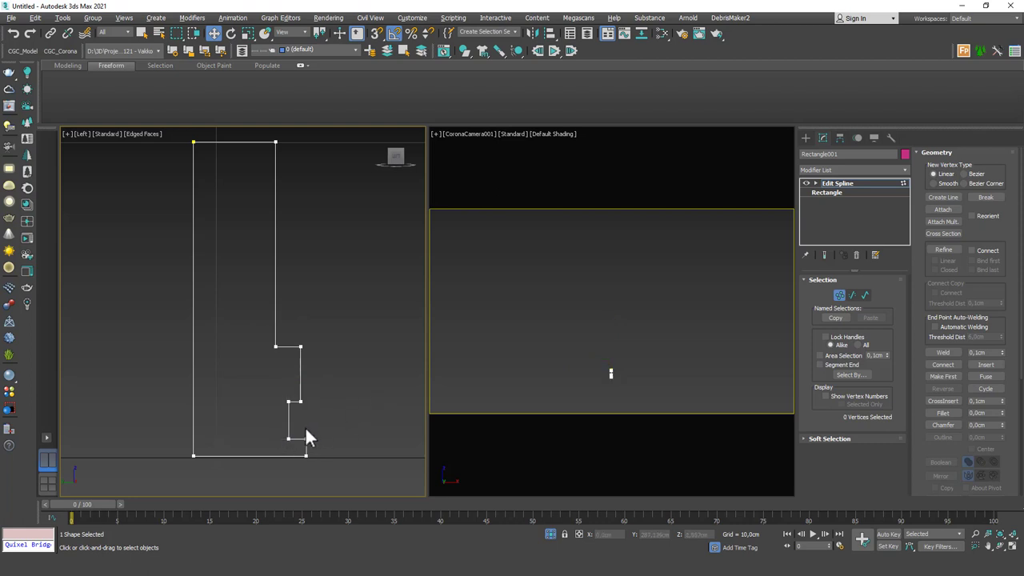
drag(300, 426, 340, 440)
click(348, 380)
Leave vertex editing of the profile and end its isolation to bring back the whole room
scroll(267, 380, down, 2)
middle_drag(266, 380, 244, 391)
scroll(244, 392, up, 1)
key(1)
click(307, 288)
right_click(307, 288)
click(331, 209)
Select the swept skirting along the walls and isolate it in an orthographic view
click(479, 370)
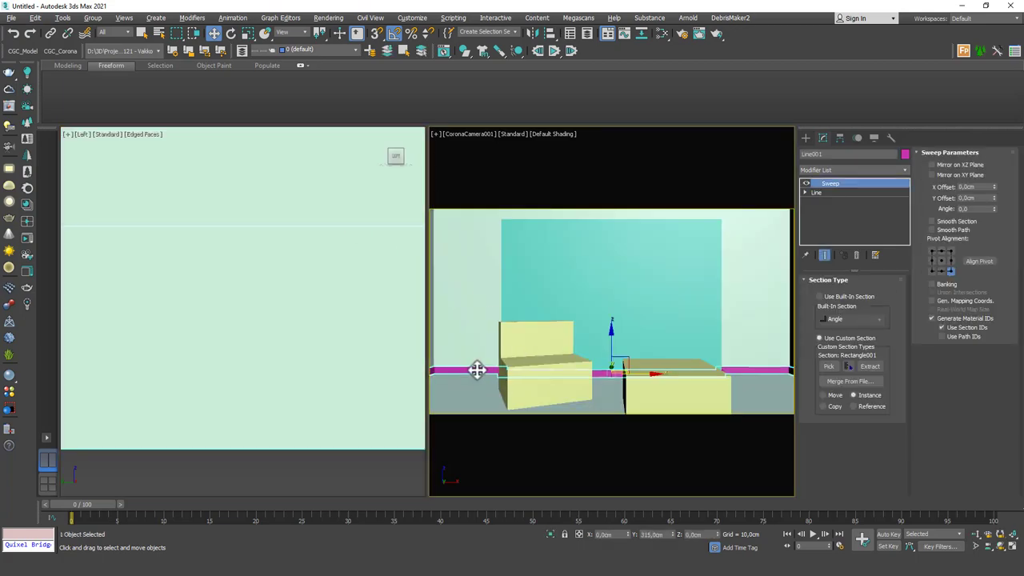
middle_click(238, 333)
key(z)
alt+middle_drag(239, 332, 213, 377)
middle_drag(204, 276, 243, 314)
scroll(242, 313, up, 4)
scroll(327, 318, up, 4)
middle_drag(327, 318, 177, 324)
scroll(210, 333, down, 5)
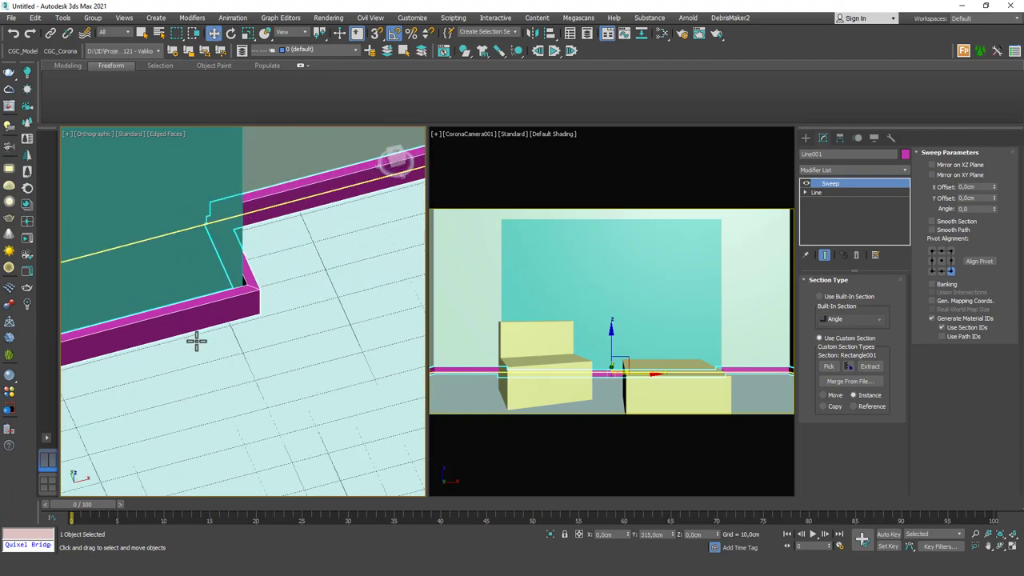
scroll(251, 274, up, 4)
key(alt+q)
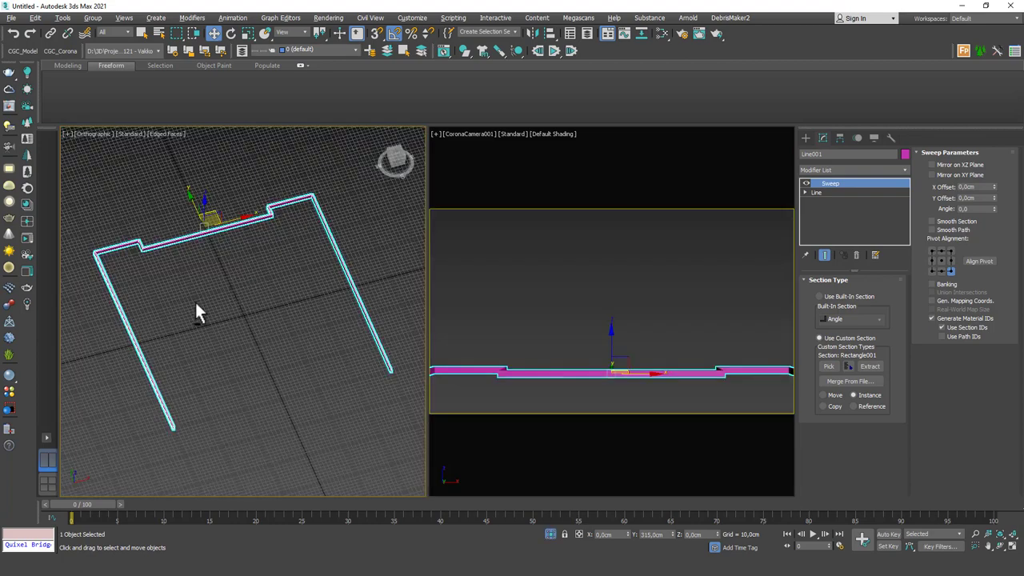
Hide the edged faces and turn on Mirror on XZ Plane in the skirting's Sweep to flip its section
alt+middle_drag(201, 300, 267, 282)
scroll(116, 320, up, 7)
middle_drag(102, 331, 200, 328)
key(F4)
scroll(201, 326, up, 2)
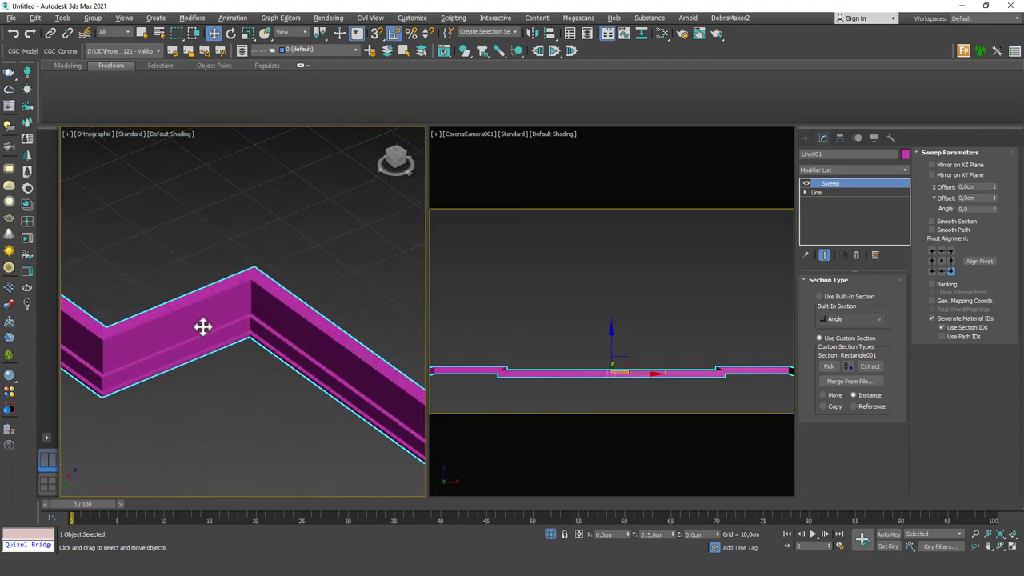
scroll(202, 326, down, 2)
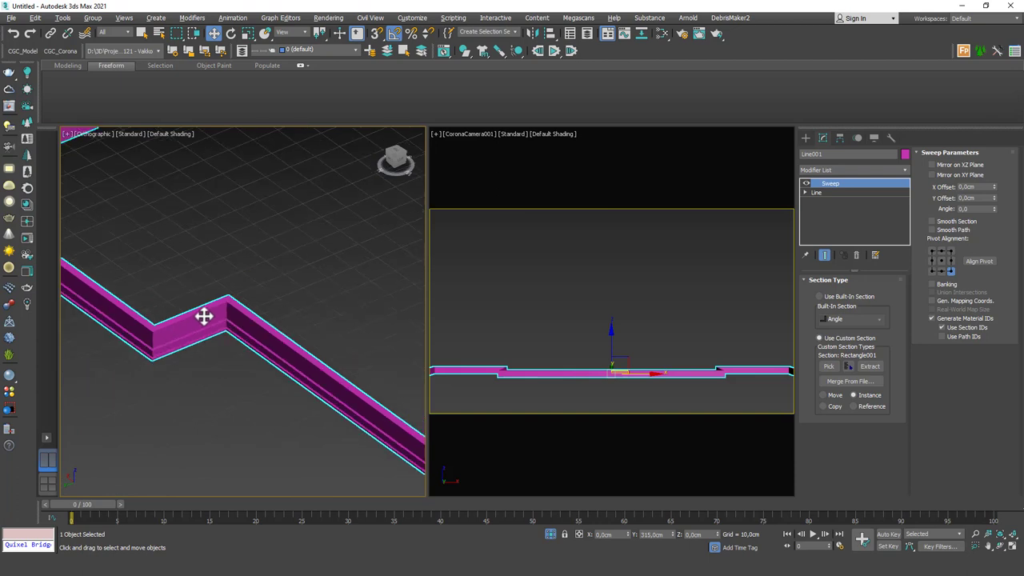
scroll(205, 314, up, 4)
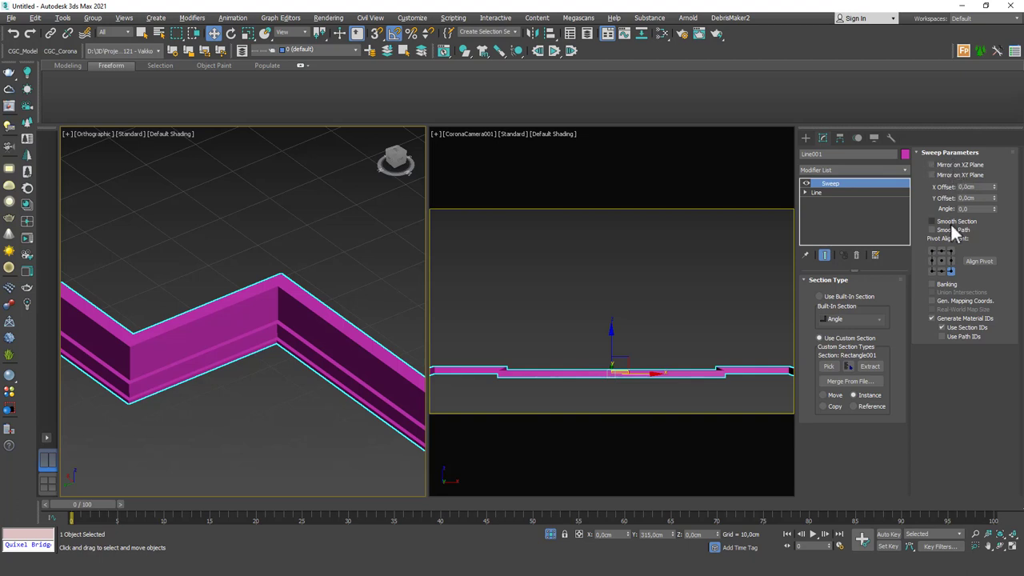
click(962, 165)
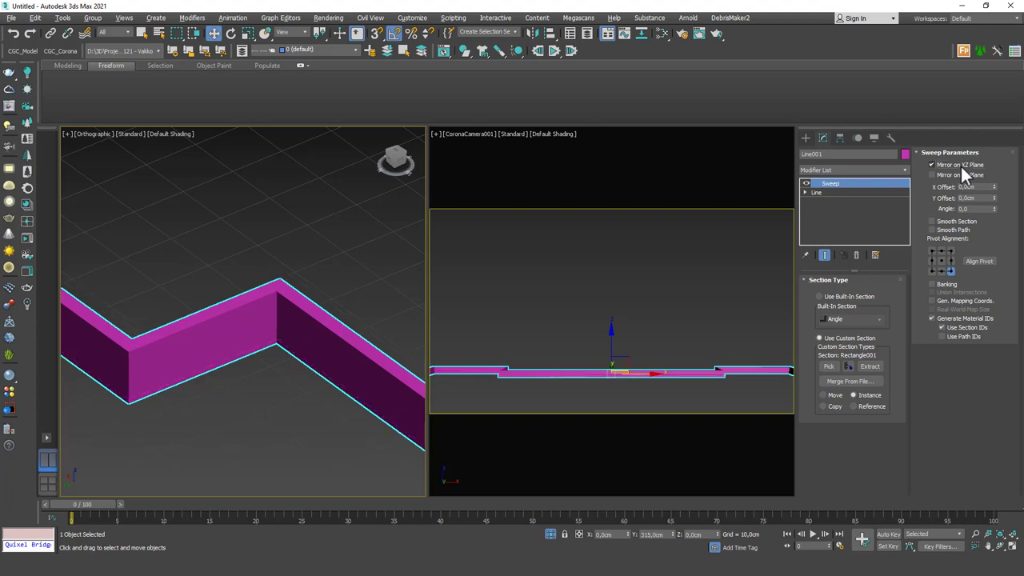
Examine the mirrored skirting profile with edged faces on, along its corners and at its open end
scroll(416, 317, down, 3)
alt+middle_drag(398, 303, 248, 378)
scroll(284, 272, down, 1)
middle_drag(338, 240, 235, 304)
scroll(272, 292, up, 4)
middle_drag(336, 271, 268, 293)
key(F4)
middle_drag(336, 304, 252, 304)
scroll(253, 304, down, 4)
scroll(281, 297, down, 1)
middle_drag(411, 265, 255, 303)
scroll(359, 281, up, 6)
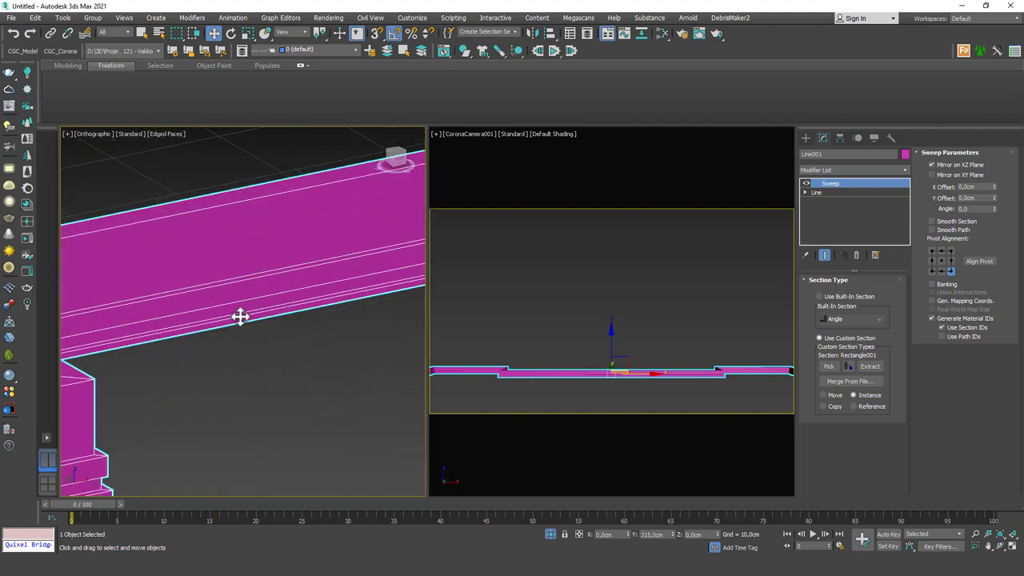
End the skirting's isolation and clear the selection
right_click(302, 281)
click(348, 194)
middle_drag(329, 201, 256, 284)
scroll(303, 269, down, 3)
scroll(331, 286, down, 6)
scroll(256, 284, down, 2)
click(377, 288)
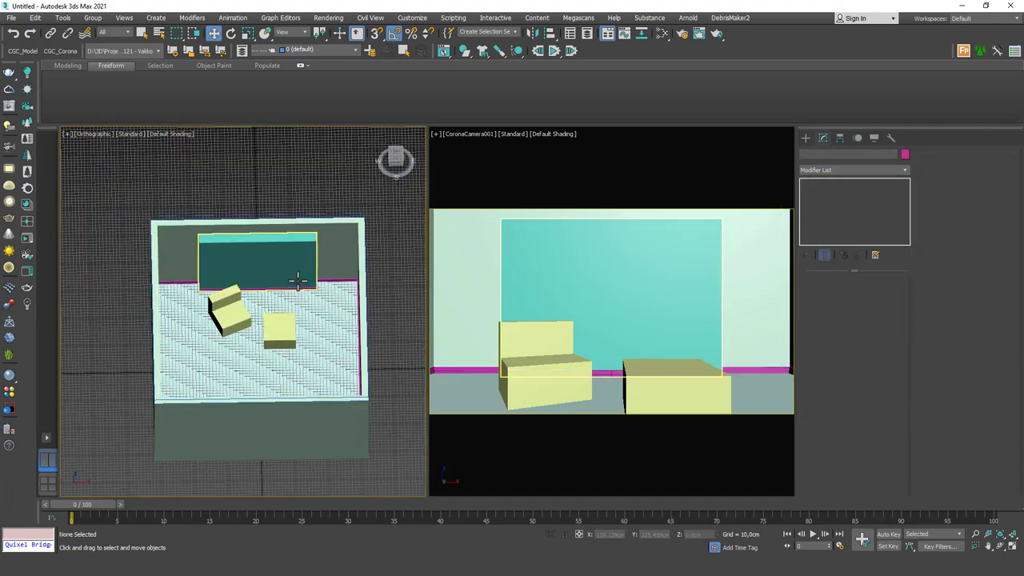
Select the skirting and add a Chamfer modifier above its Sweep
scroll(297, 281, up, 6)
scroll(320, 285, down, 6)
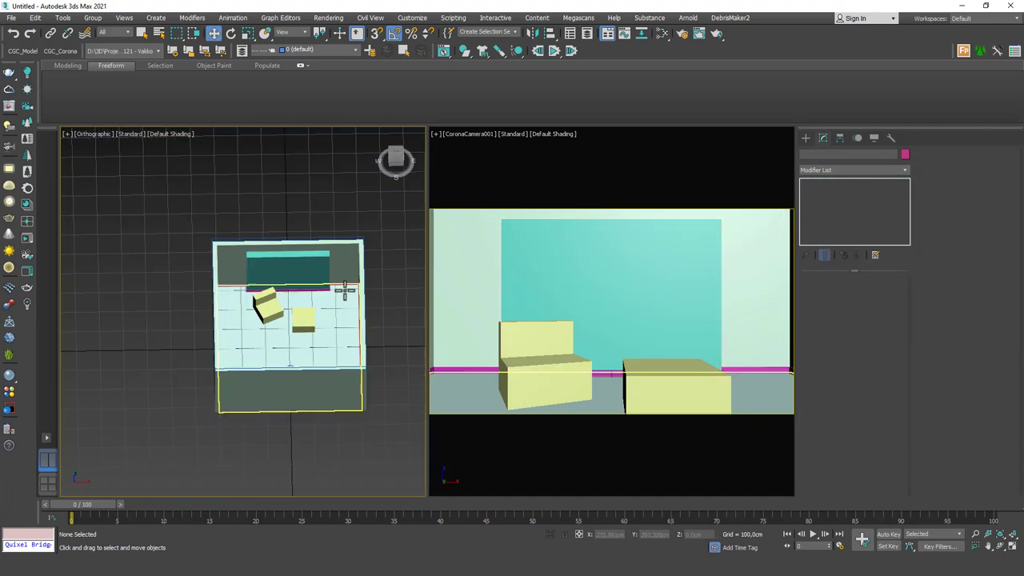
scroll(286, 293, up, 8)
click(266, 288)
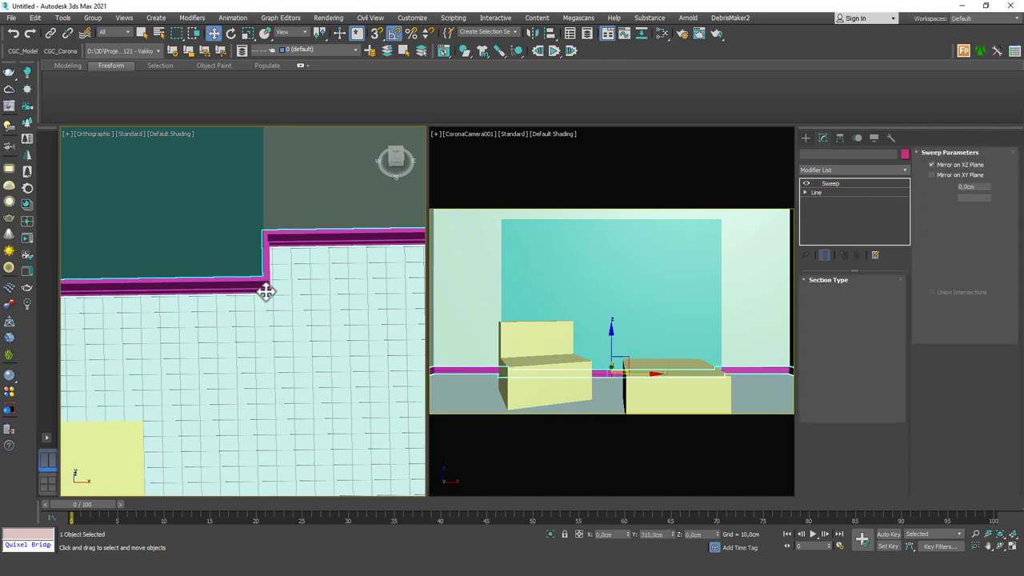
click(849, 170)
text(ch)
key(Return)
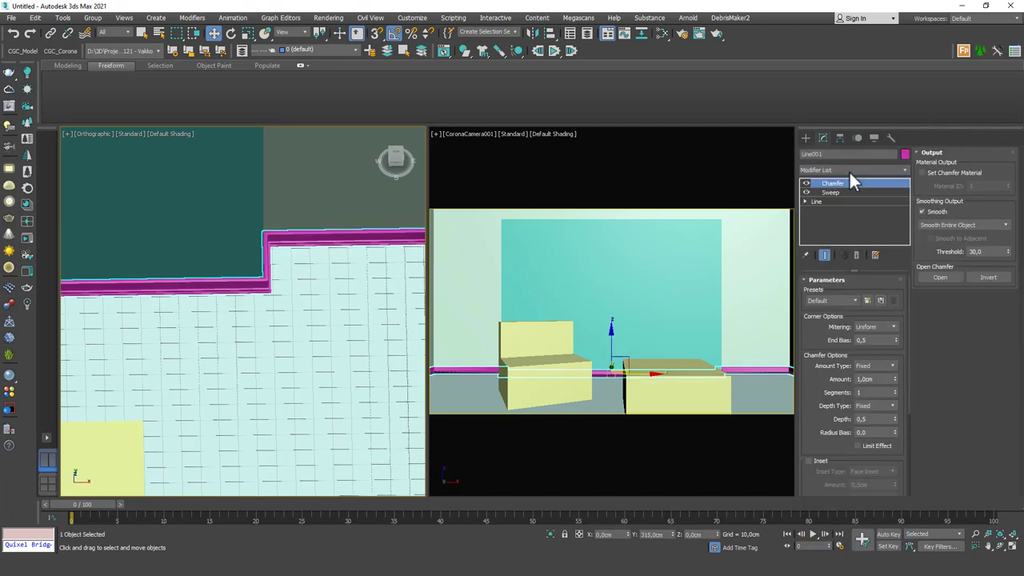
Set the skirting's Chamfer amount to 0,2 cm after trying other sizes
scroll(264, 276, up, 6)
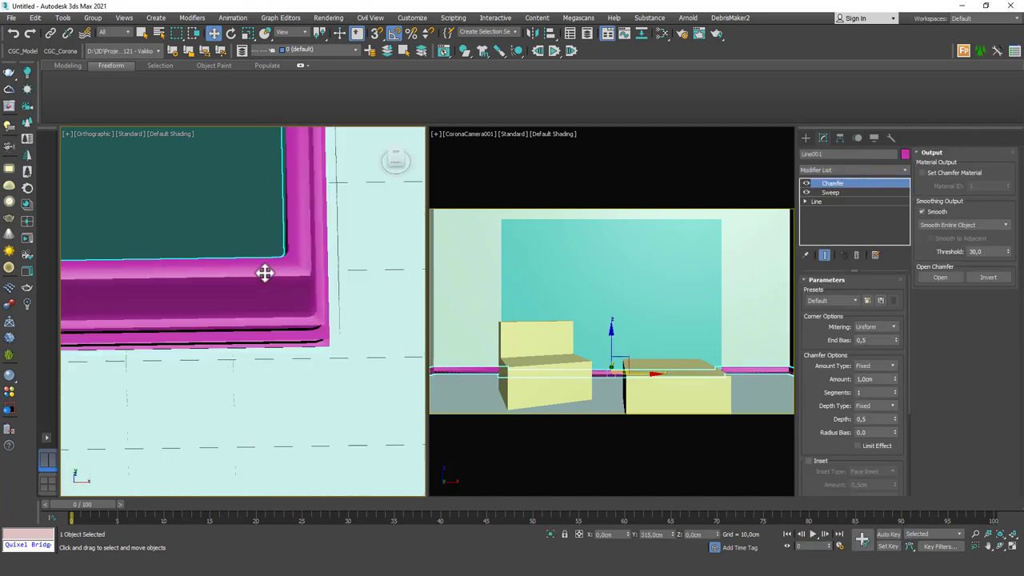
double_click(876, 379)
text(0,5)
key(Return)
text(2)
key(Return)
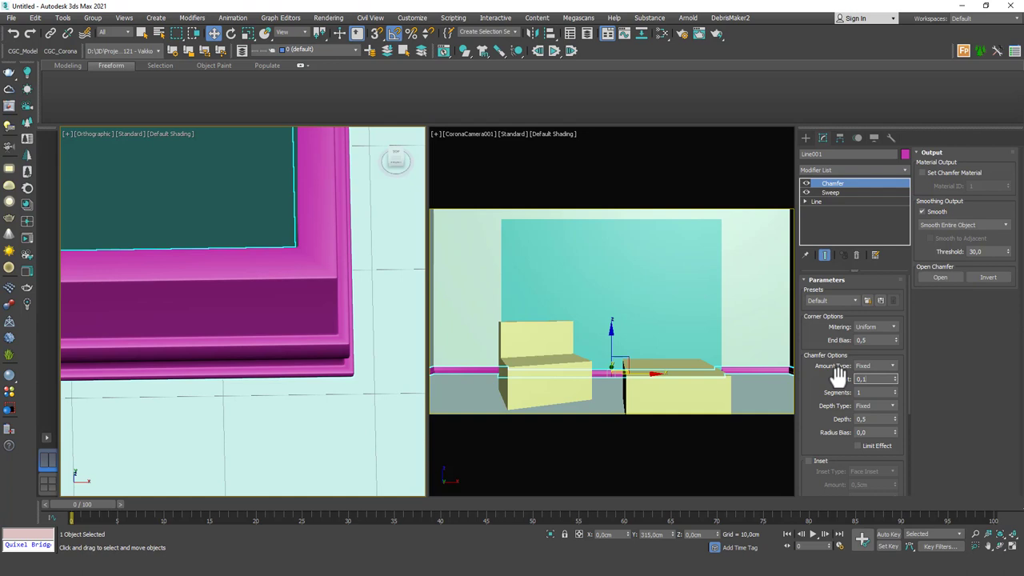
text(0,3)
key(Return)
text(0,2)
key(Return)
scroll(826, 379, down, 2)
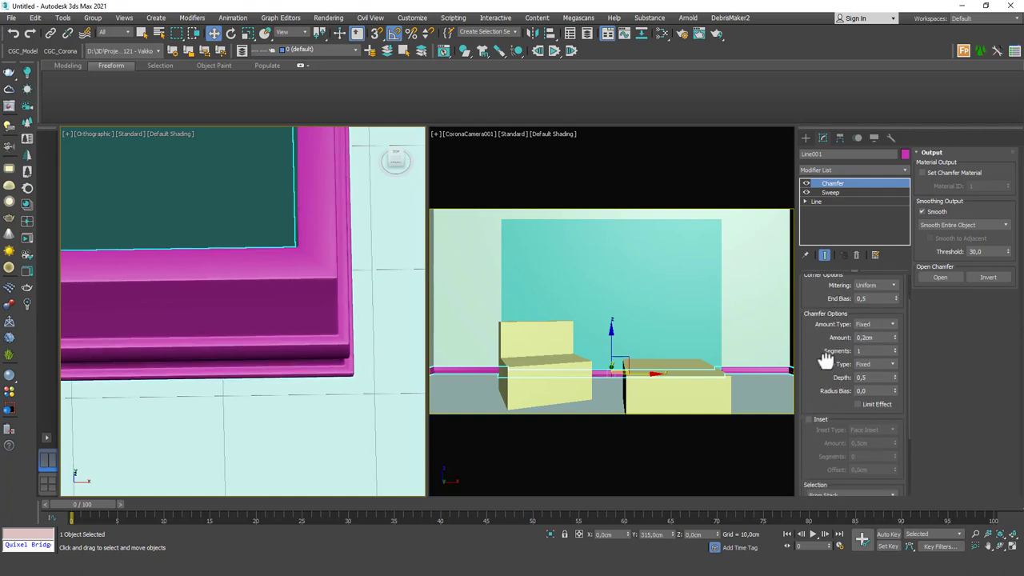
Set the skirting's Chamfer segments to 2
drag(826, 359, 880, 297)
click(895, 292)
mouse_move(807, 315)
mouse_down()
mouse_move(809, 306)
mouse_move(818, 324)
mouse_up()
scroll(221, 320, down, 5)
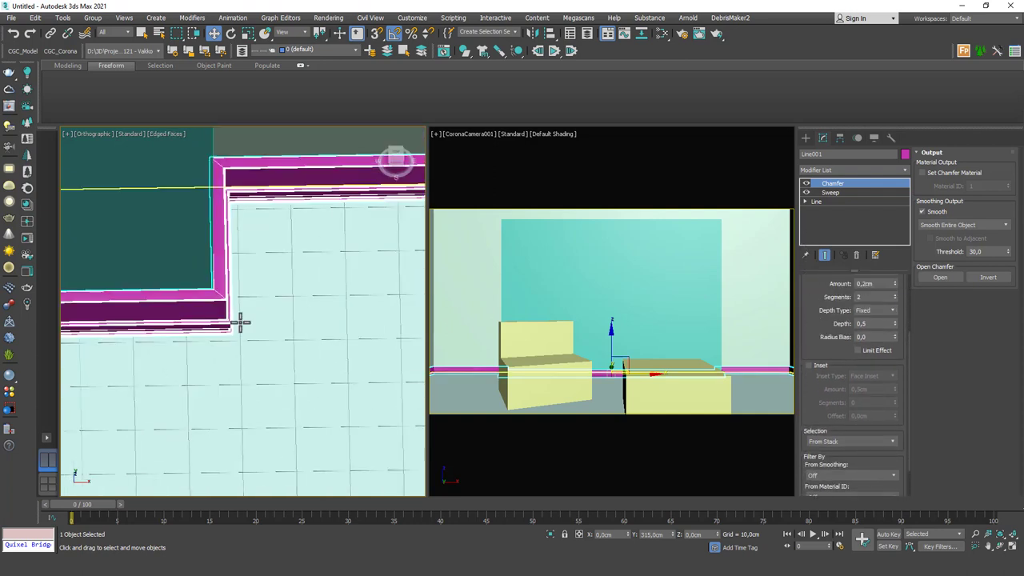
scroll(270, 338, down, 6)
alt+middle_drag(270, 338, 299, 327)
scroll(299, 327, down, 3)
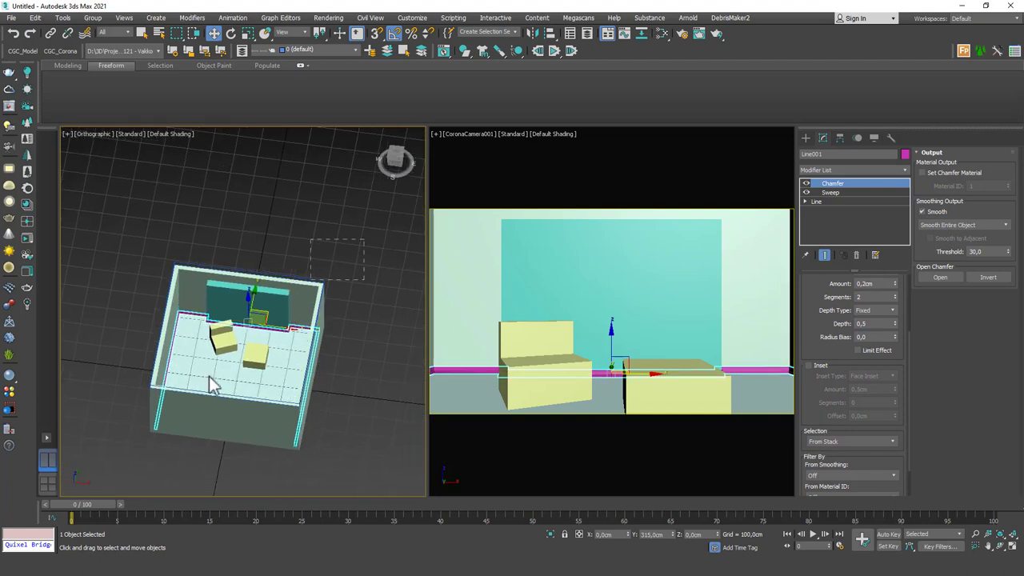
Select every object in the scene except the camera and set their object color to black
drag(364, 238, 108, 462)
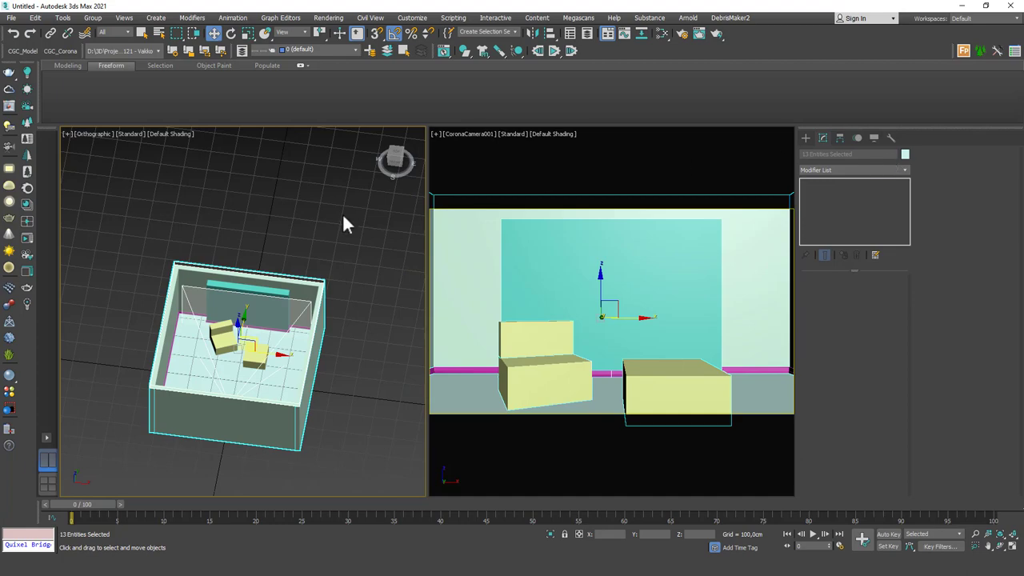
alt+middle_drag(297, 361, 229, 406)
key(F3)
scroll(156, 408, up, 5)
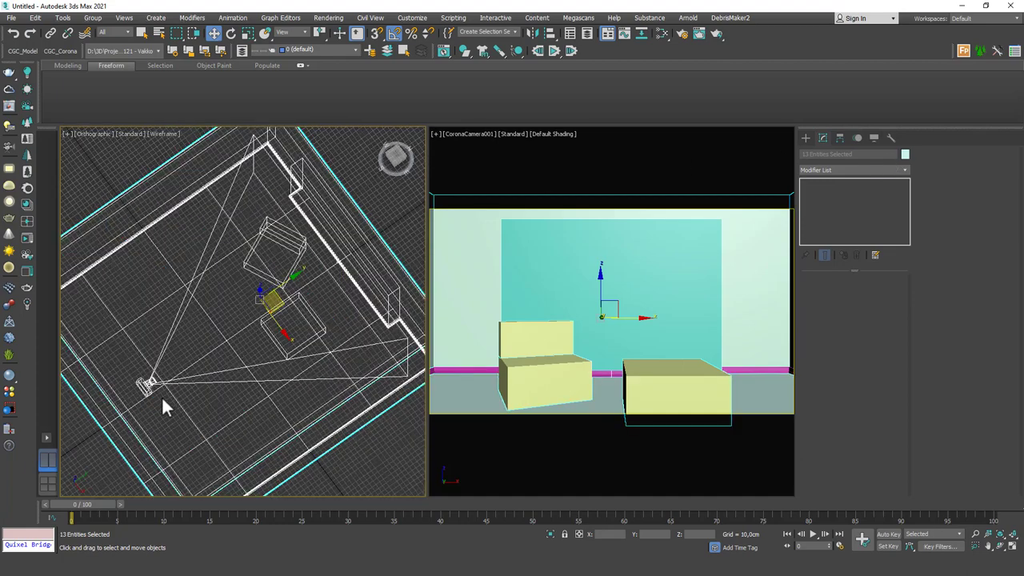
alt+click(152, 384)
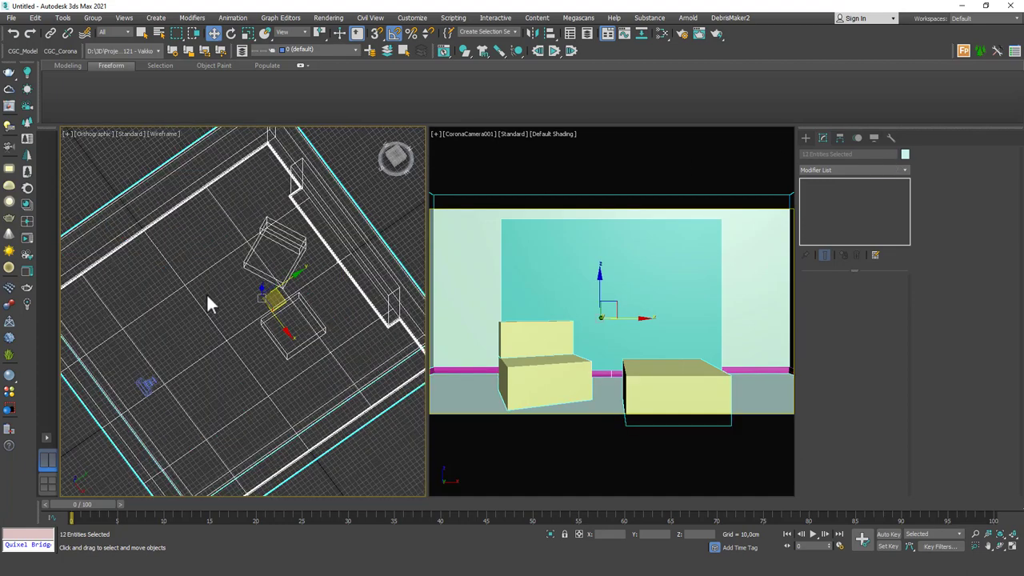
key(F3)
scroll(219, 299, down, 5)
alt+middle_drag(233, 304, 304, 256)
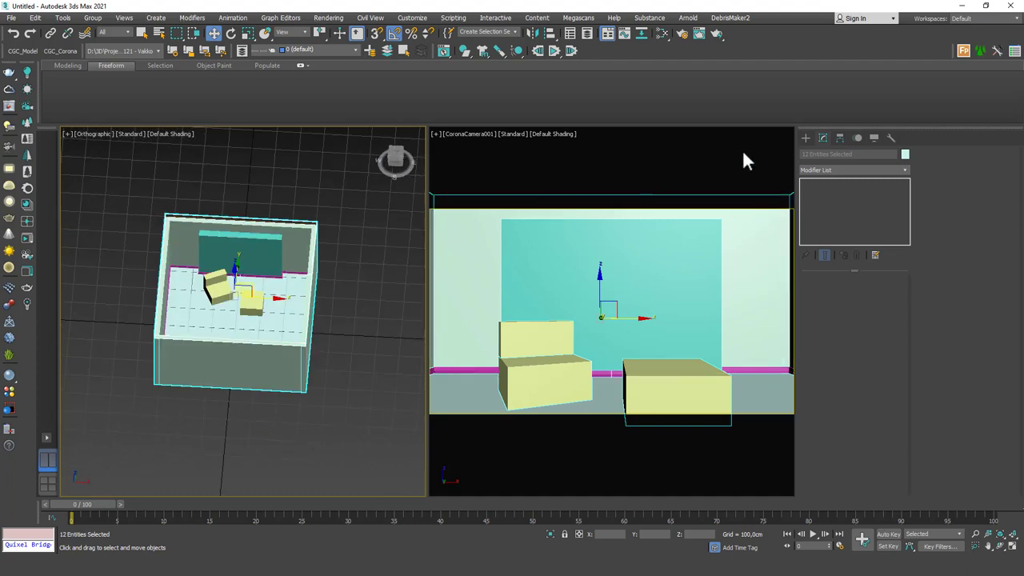
click(905, 154)
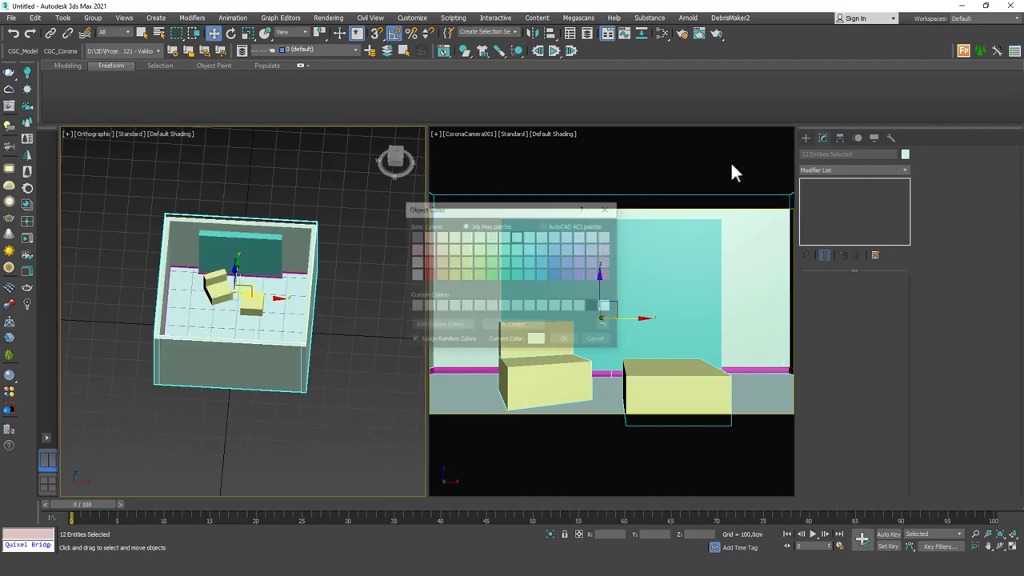
click(565, 341)
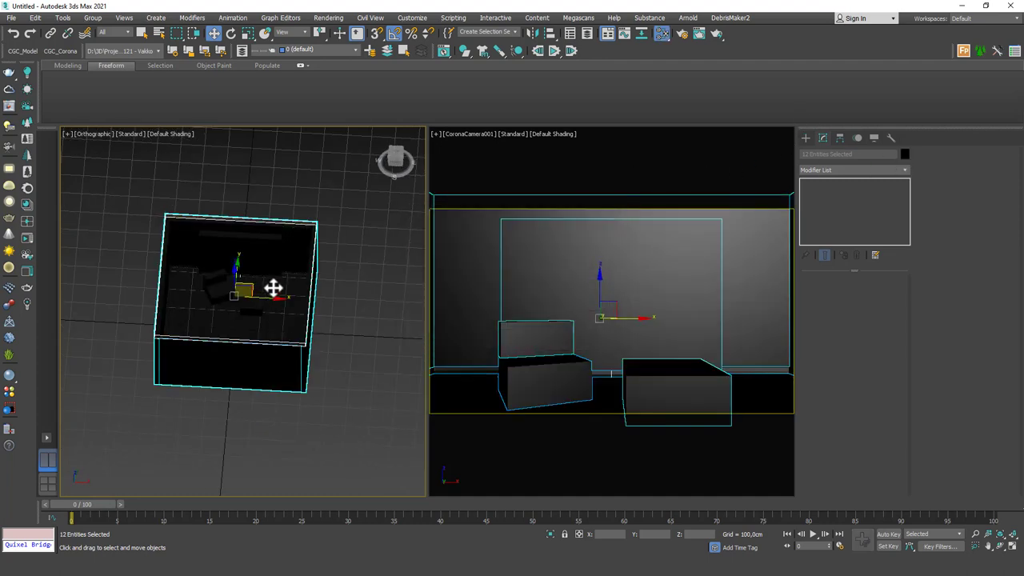
Create a Physical Material, assign it to the selected room objects, and clear the selection
key(m)
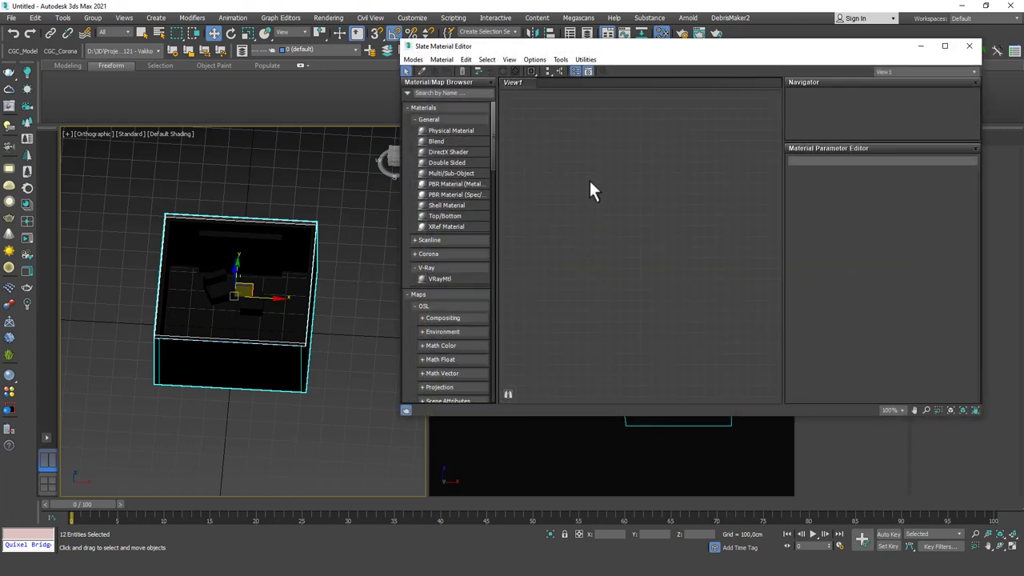
right_click(589, 182)
mouse_move(616, 192)
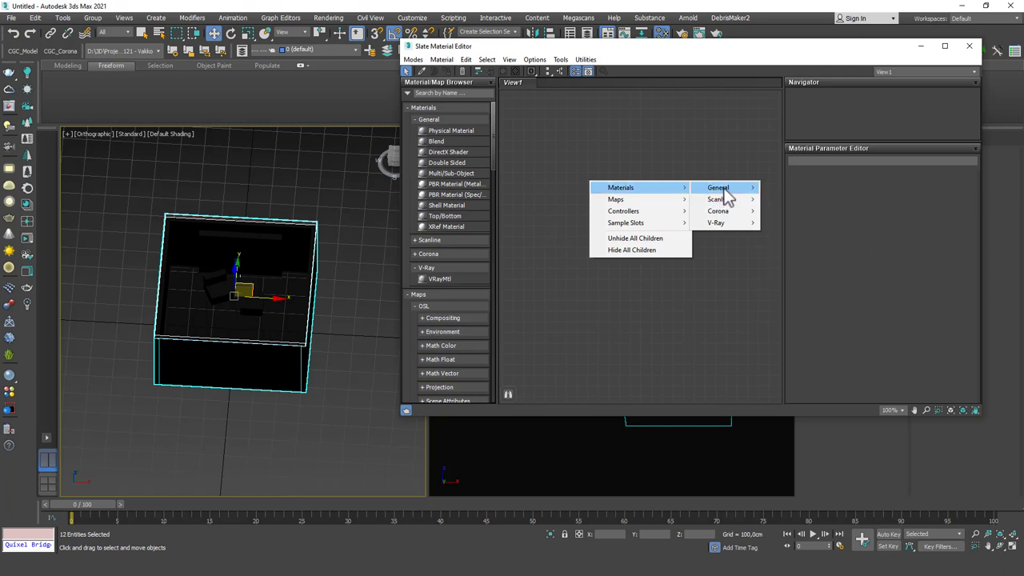
mouse_move(725, 190)
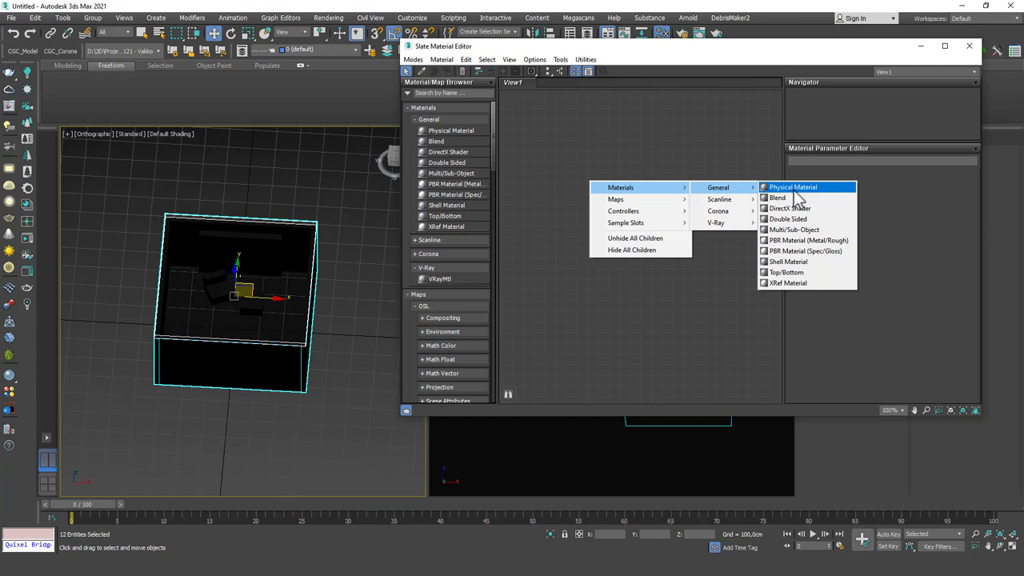
mouse_move(717, 200)
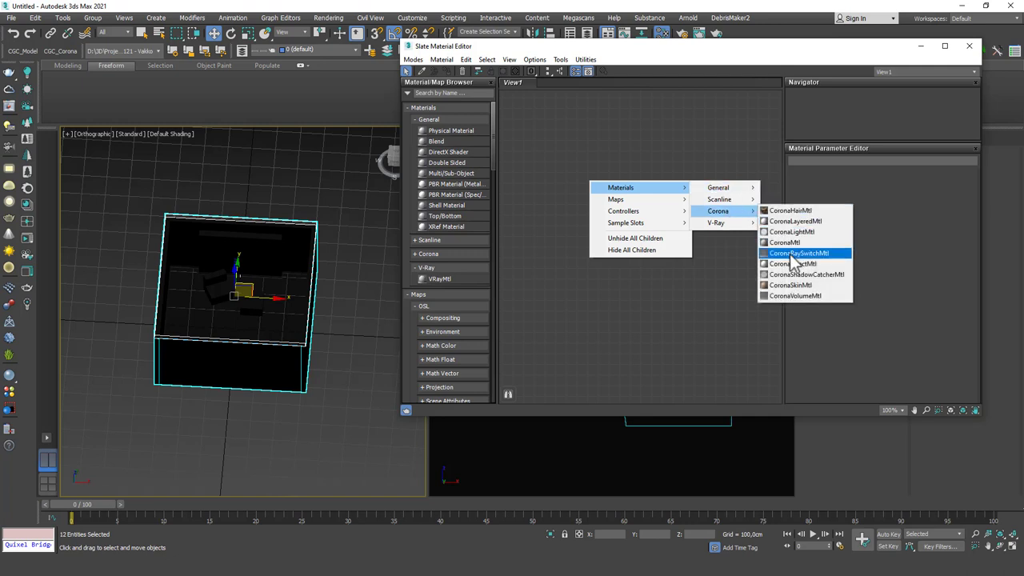
click(796, 187)
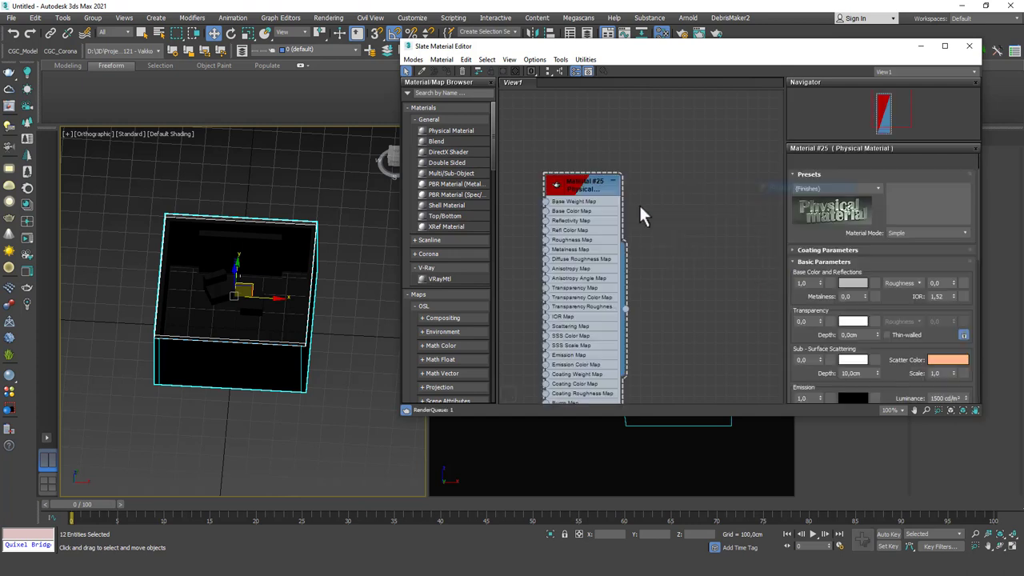
click(449, 71)
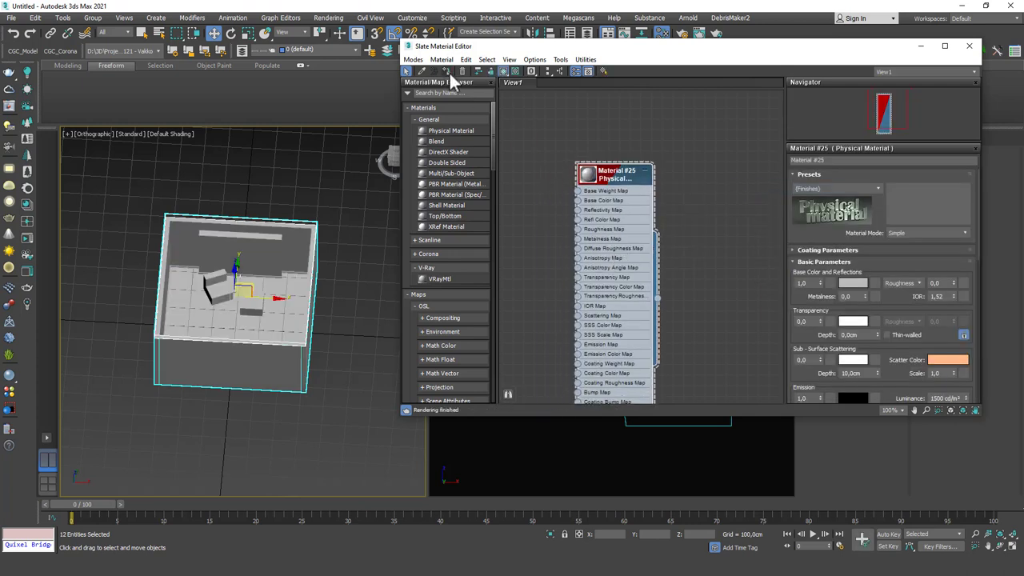
key(m)
click(336, 203)
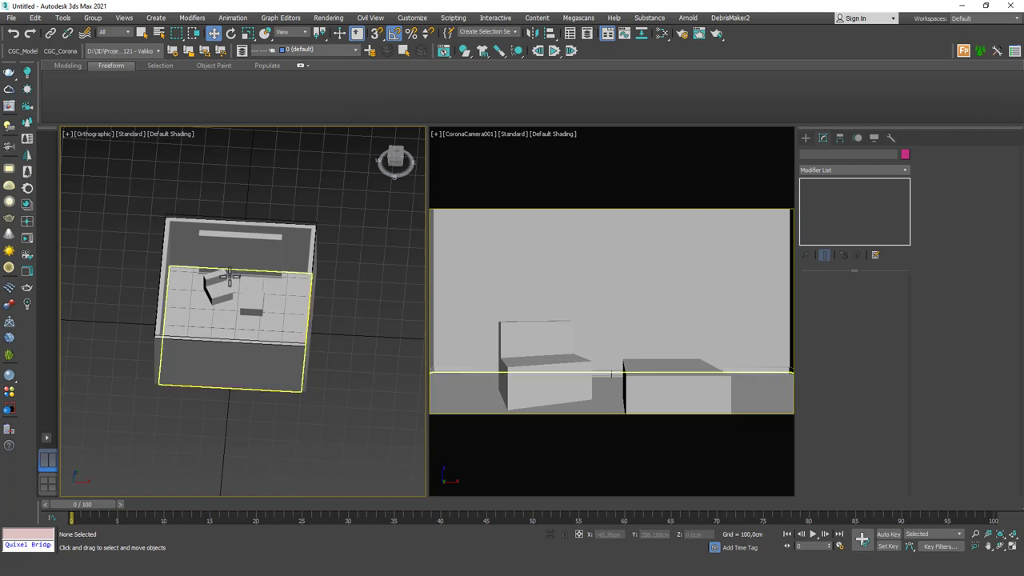
Turn on edged faces in the orthographic view and inspect the upper corner of the back-wall panel
scroll(248, 259, up, 3)
scroll(252, 256, up, 2)
middle_drag(269, 235, 247, 266)
scroll(247, 267, down, 2)
key(F4)
scroll(280, 233, up, 4)
scroll(324, 254, up, 4)
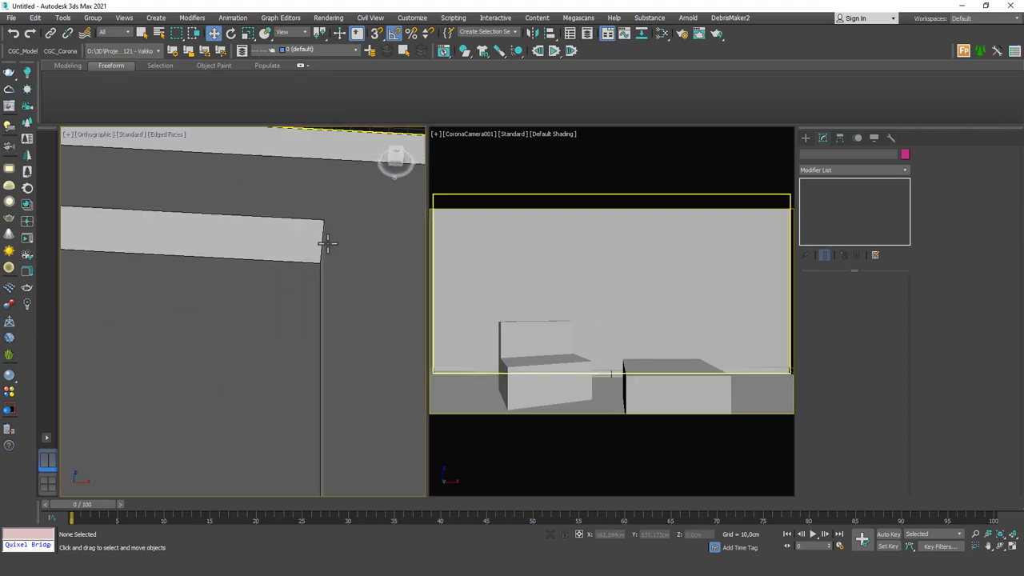
scroll(282, 258, down, 4)
Turn on edged faces in the camera view and leave nothing selected
right_click(579, 277)
key(F4)
key(F4)
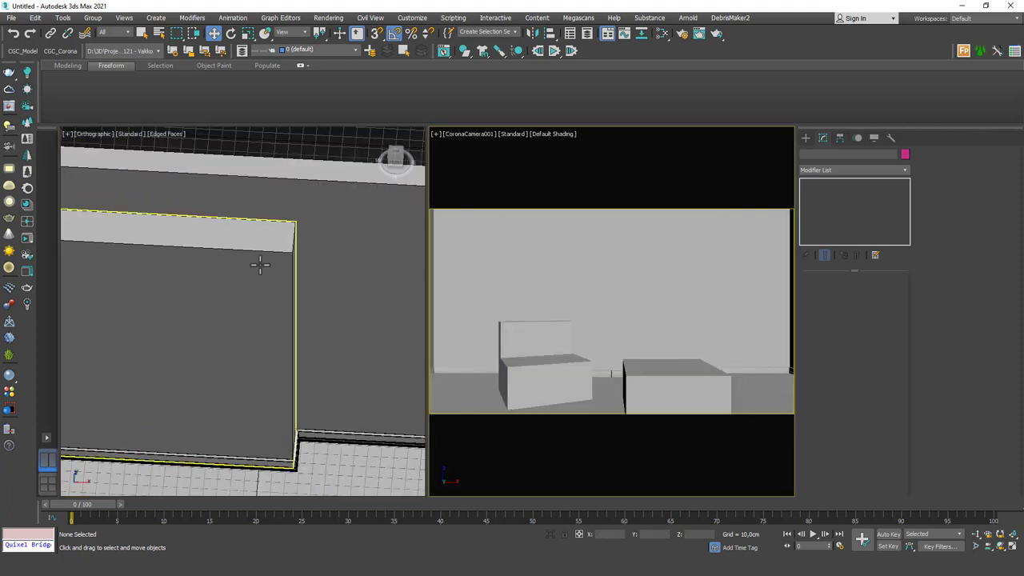
scroll(258, 265, down, 3)
alt+middle_drag(313, 294, 317, 260)
click(317, 259)
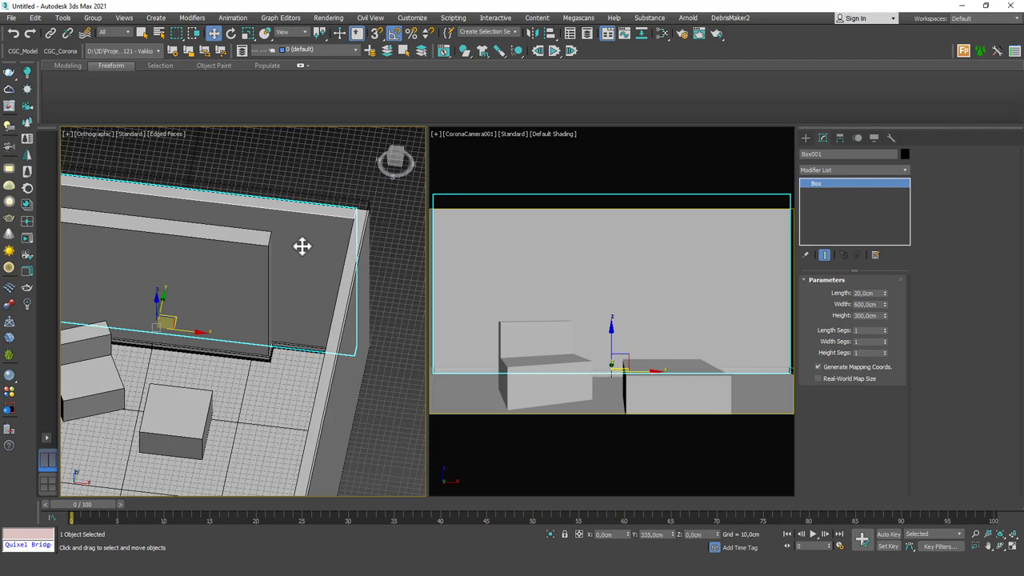
click(606, 272)
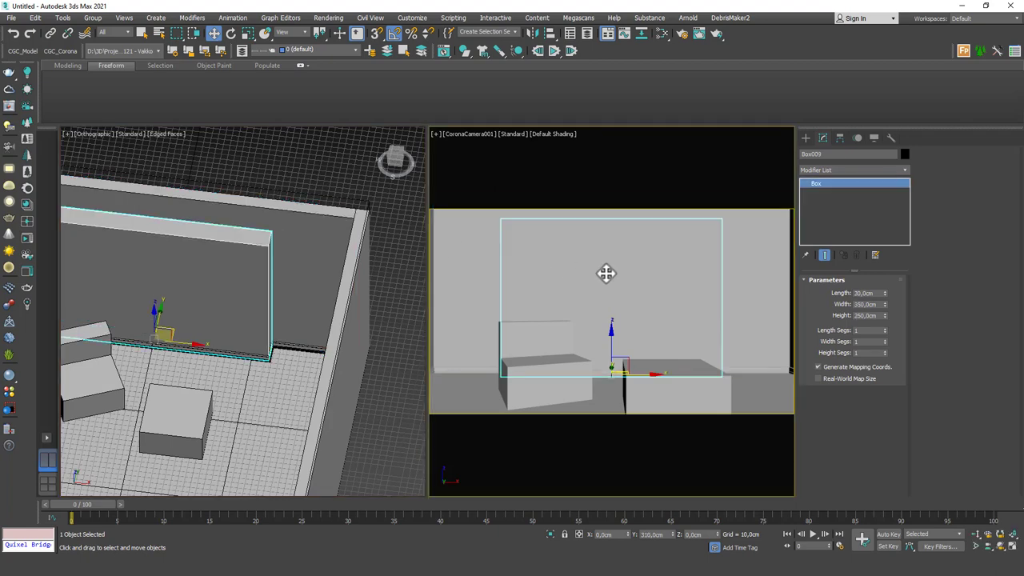
key(F4)
click(368, 197)
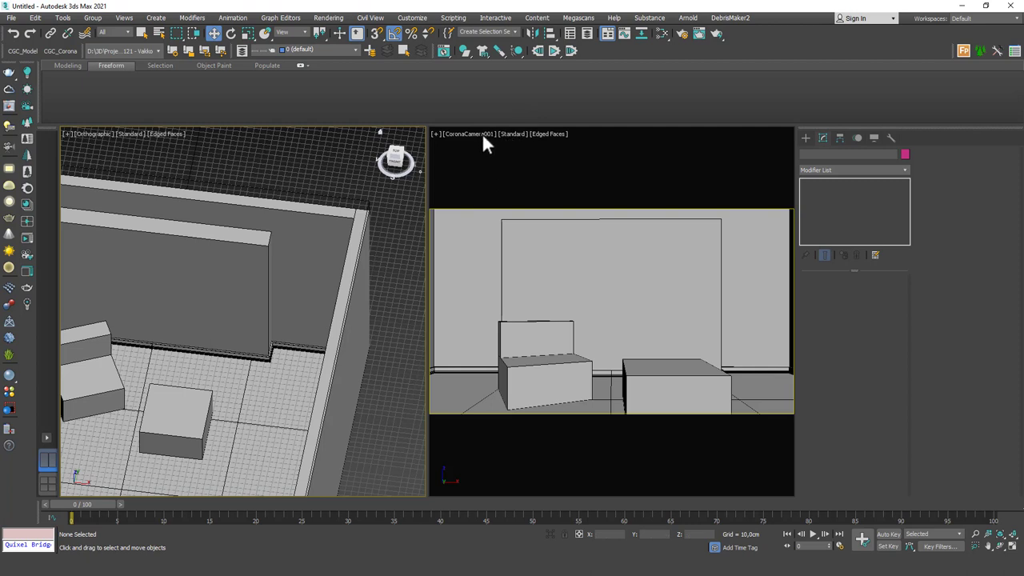
Try Clay shading in the camera view and return the view to Default Shading
click(548, 134)
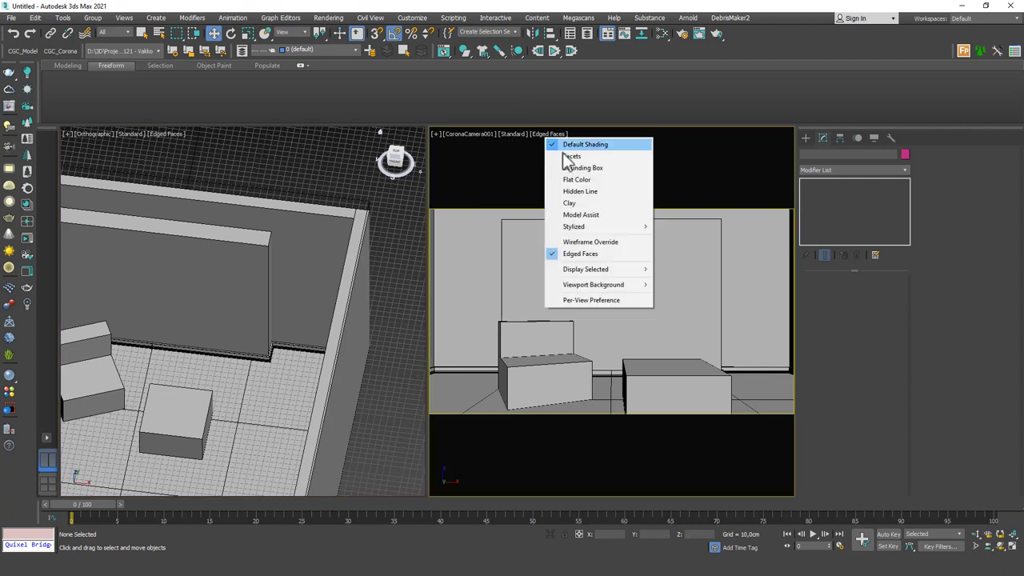
click(570, 204)
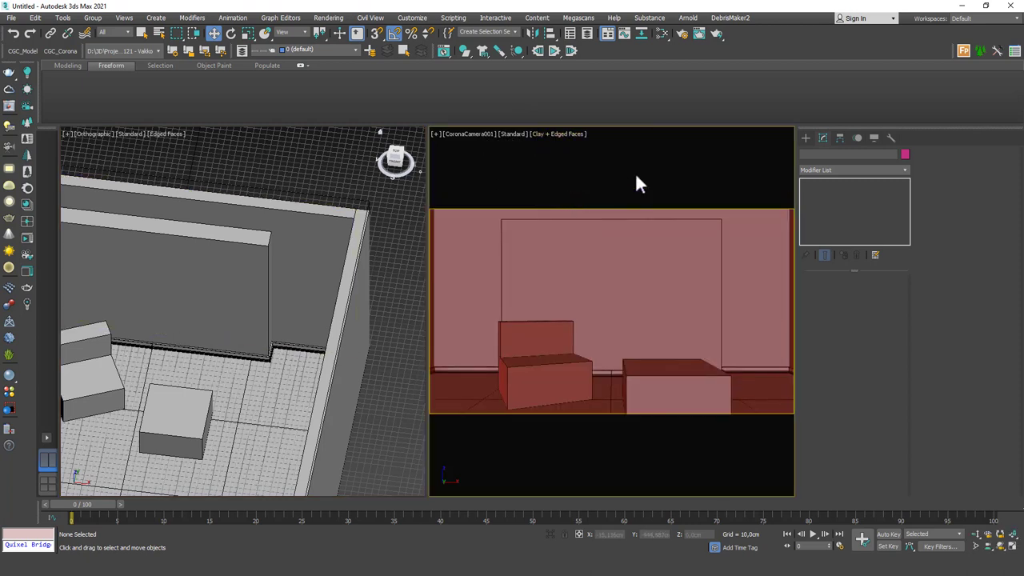
click(569, 135)
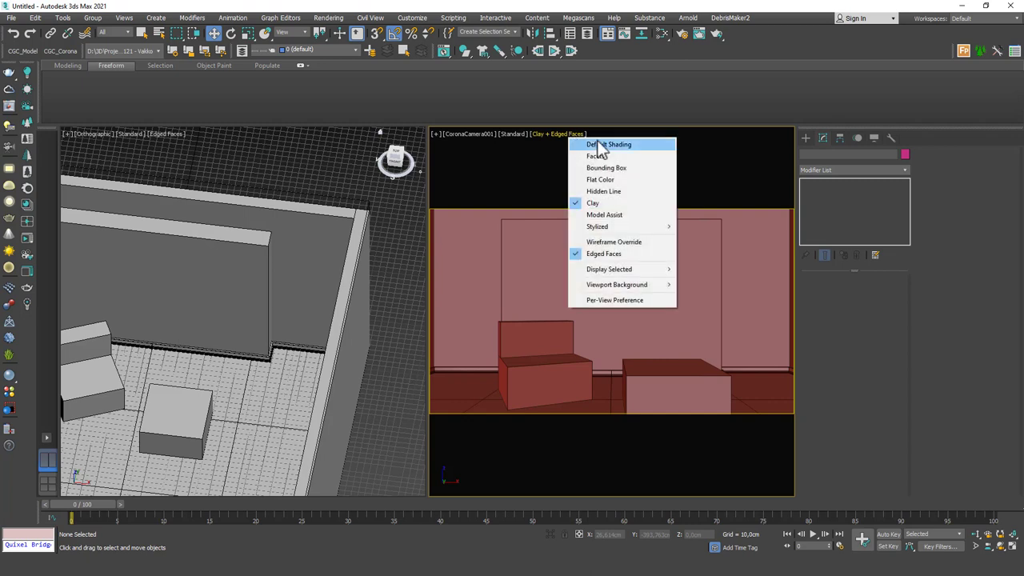
click(601, 145)
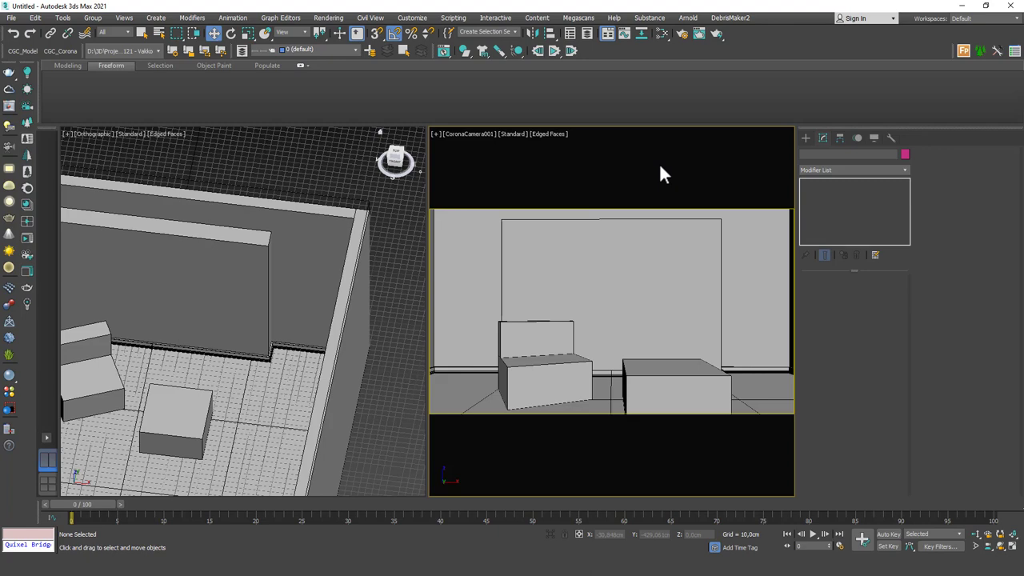
right_drag(0, 209, 0, 258)
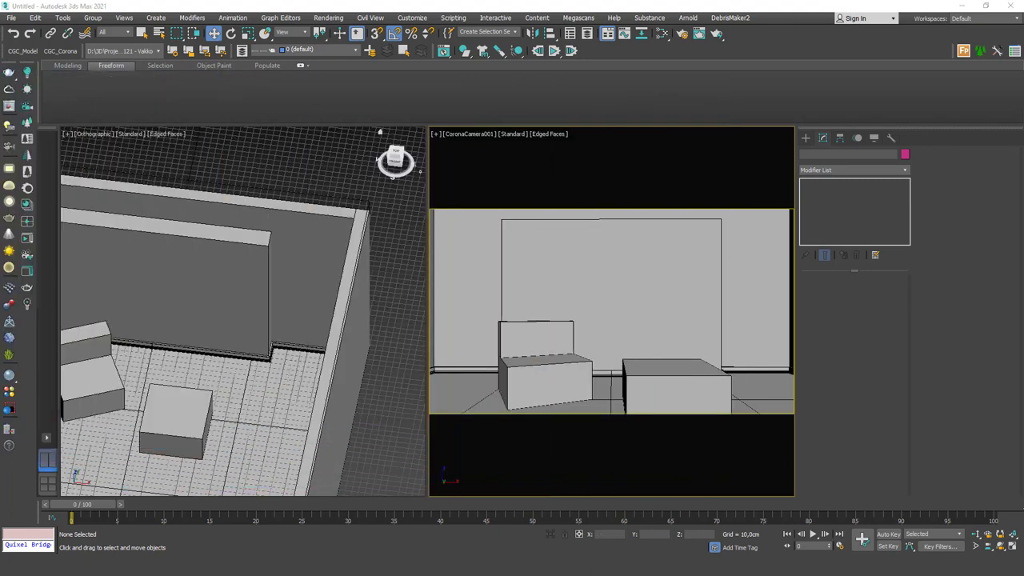